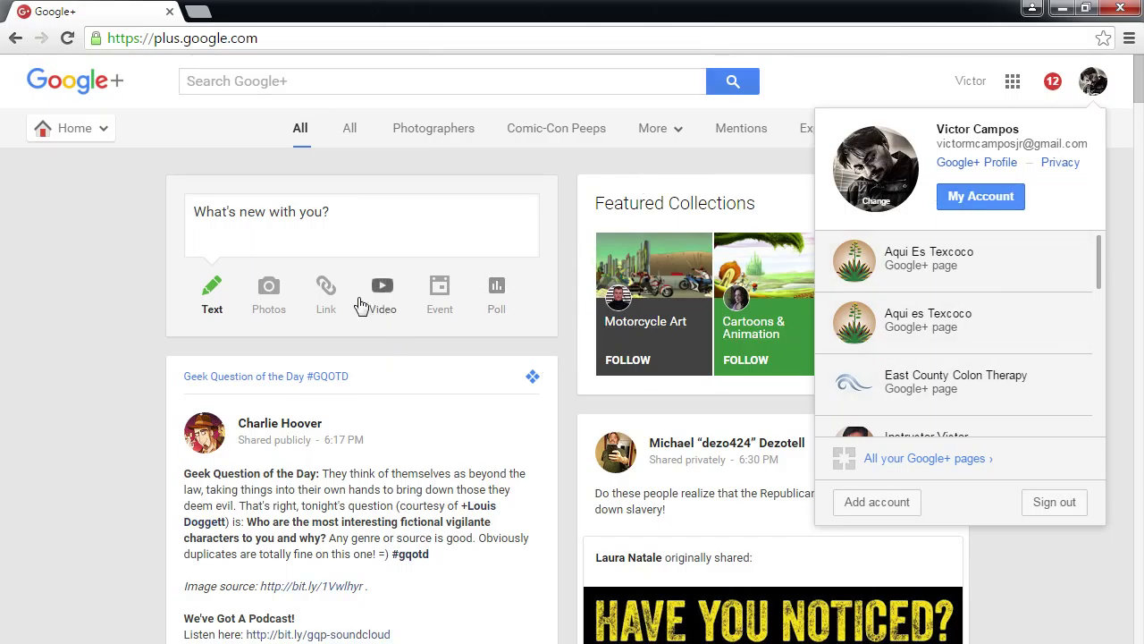
- Go to business.google.com and look through the list of managed business locations
{"action": "left_click", "coordinate": [382, 35]}
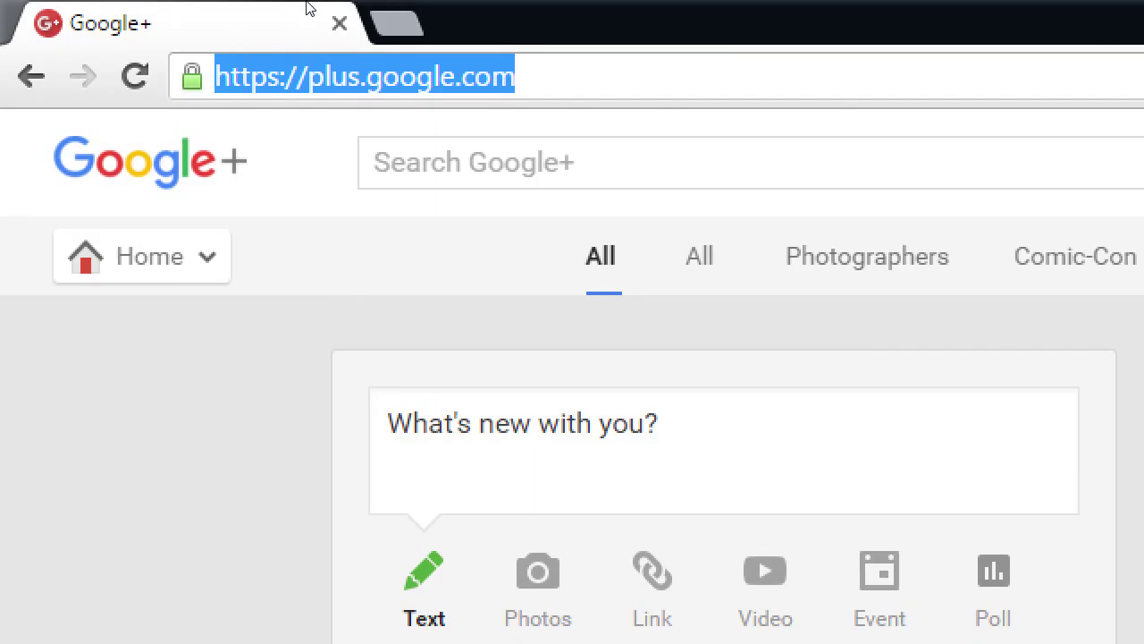
{"action": "type", "text": "business."}
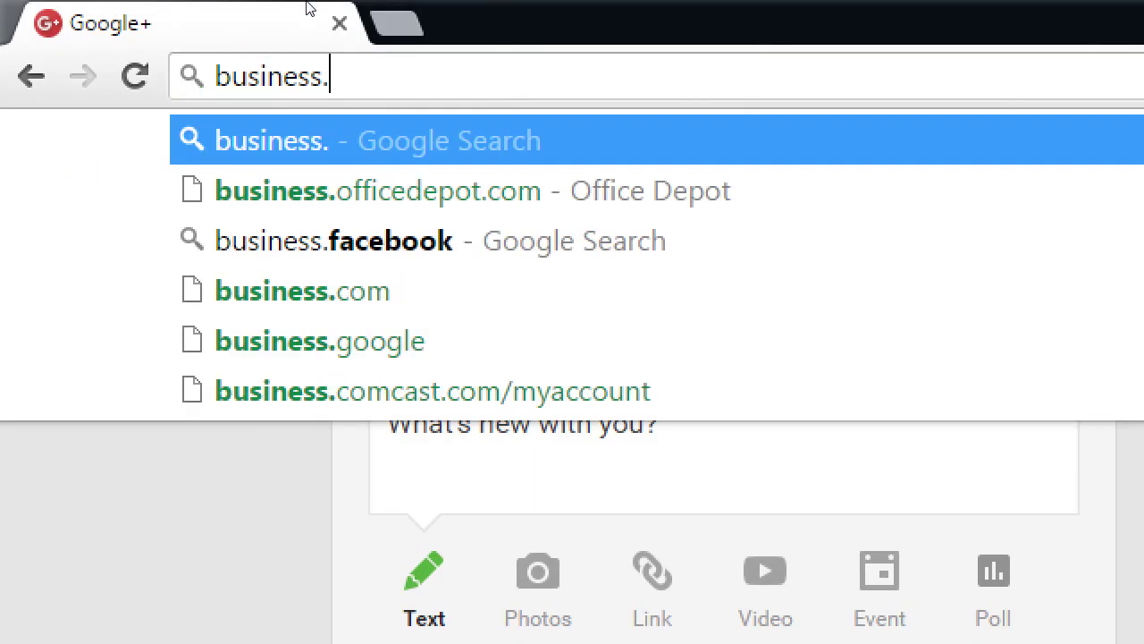
{"action": "type", "text": "google.com"}
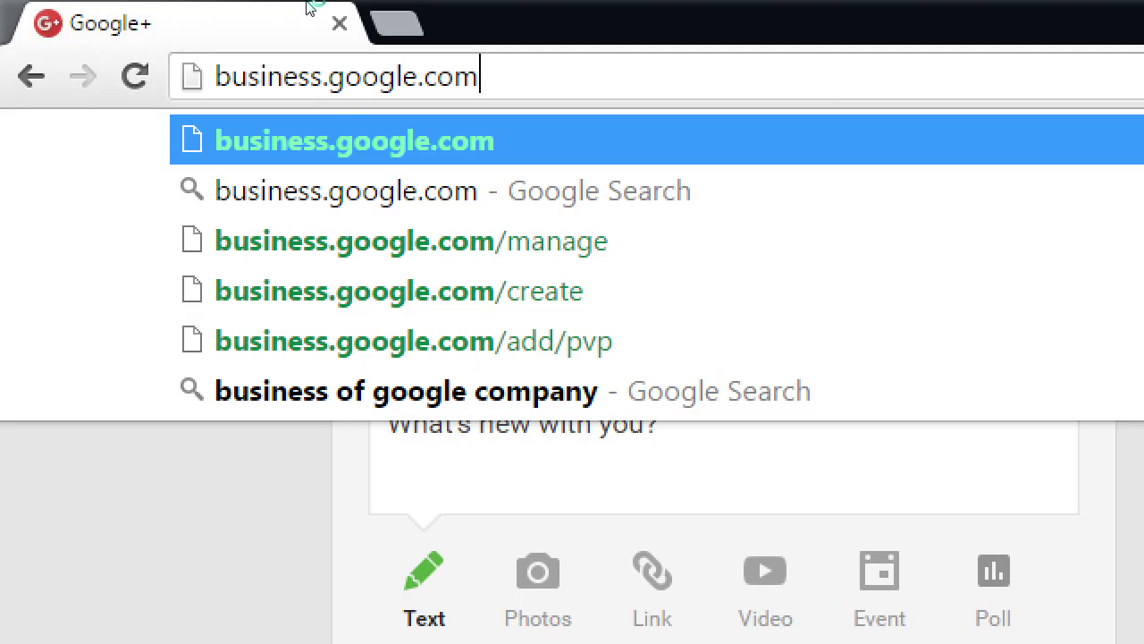
{"action": "key", "text": "Return"}
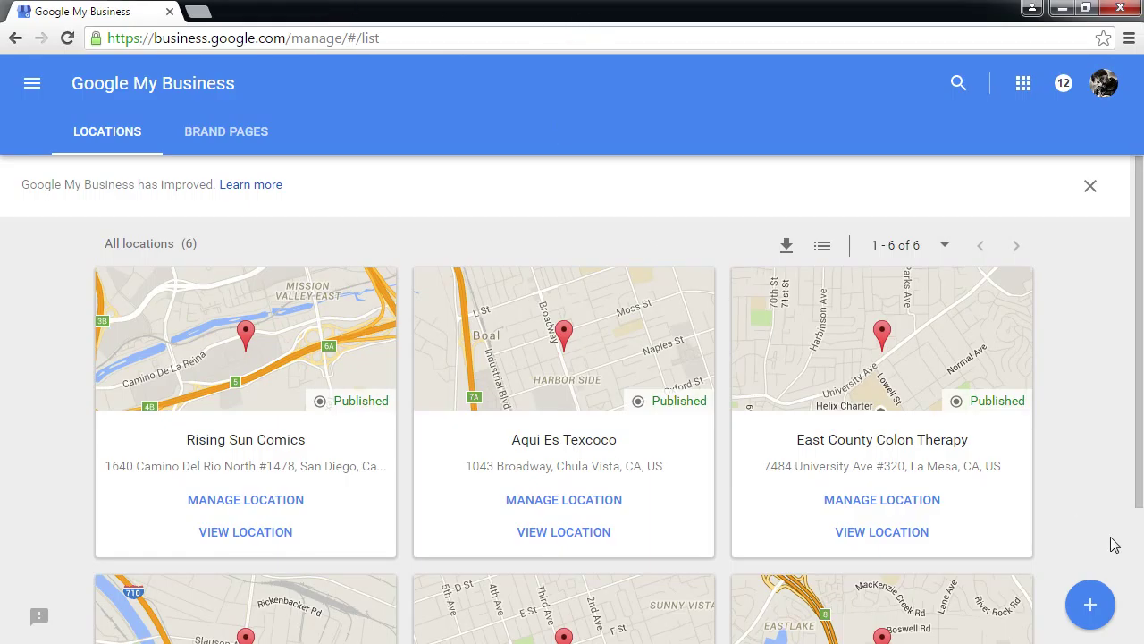
{"action": "scroll", "coordinate": [1051, 449], "scroll_direction": "down", "scroll_amount": 2}
{"action": "scroll", "coordinate": [1023, 441], "scroll_direction": "up", "scroll_amount": 3}
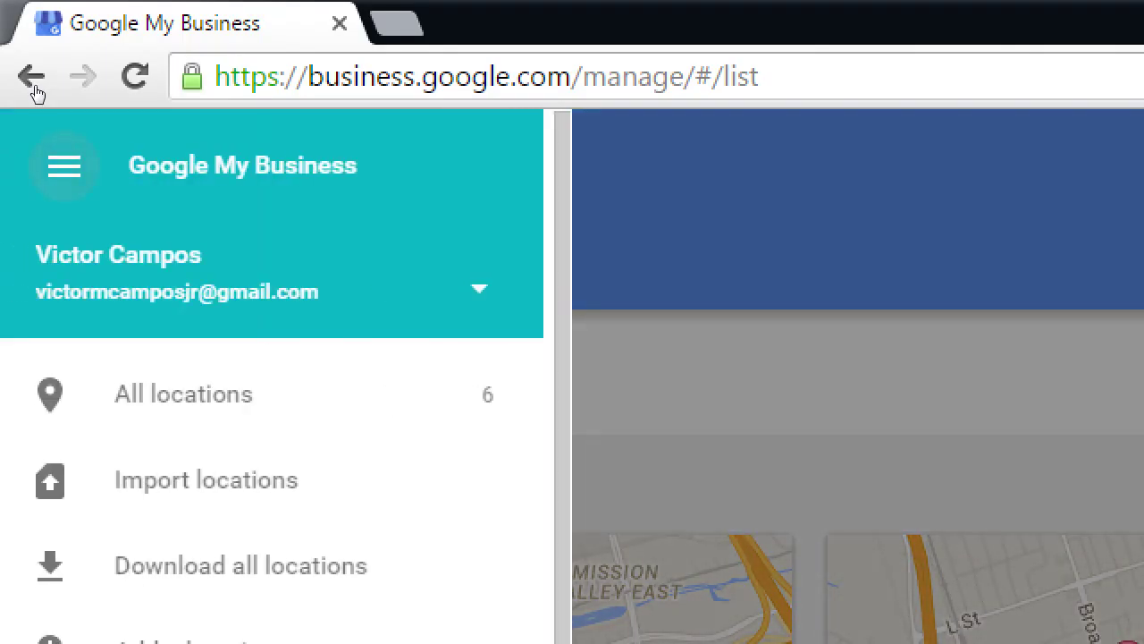
- Examine the location and account options and the Create business account form, and return without creating an account
{"action": "left_click", "coordinate": [32, 77]}
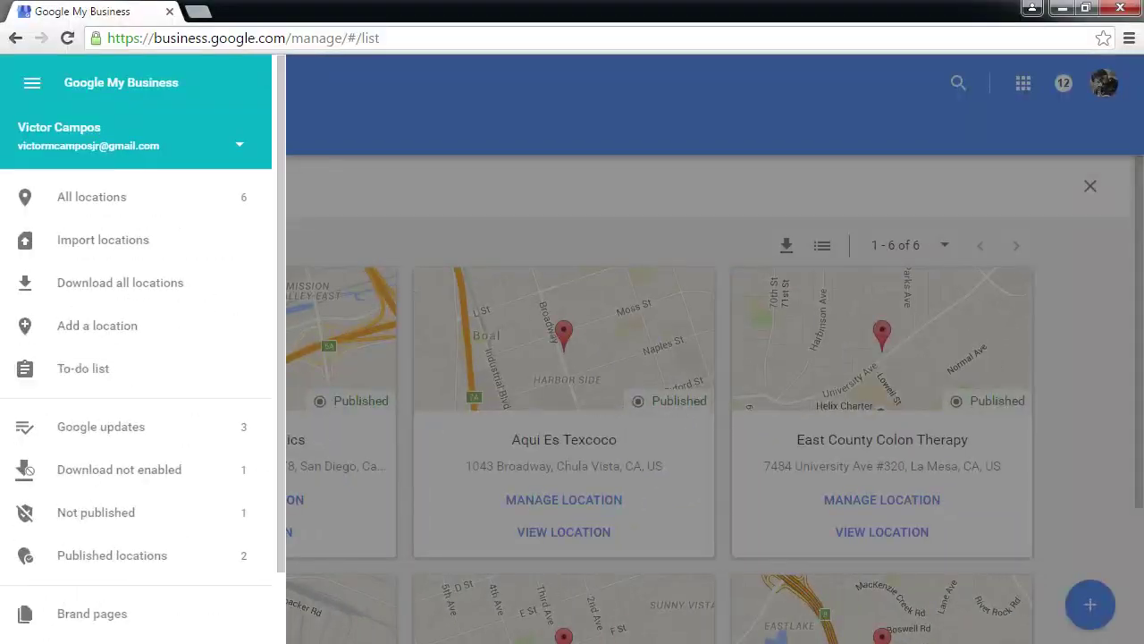
{"action": "scroll", "coordinate": [50, 598], "scroll_direction": "down", "scroll_amount": 2}
{"action": "scroll", "coordinate": [49, 598], "scroll_direction": "up", "scroll_amount": 2}
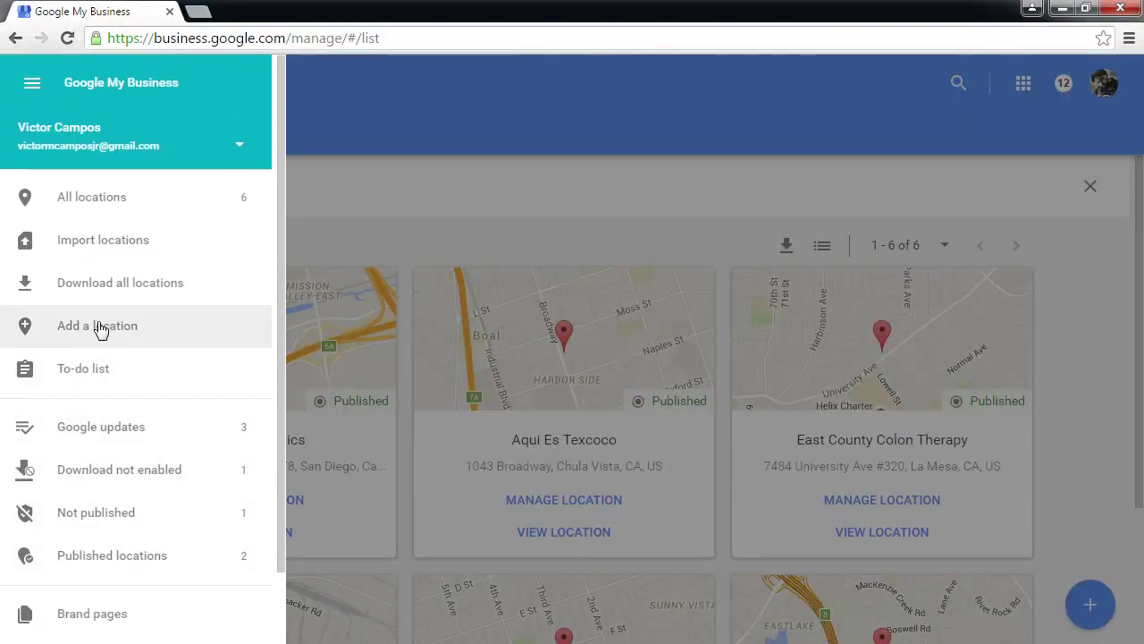
{"action": "scroll", "coordinate": [84, 452], "scroll_direction": "down", "scroll_amount": 2}
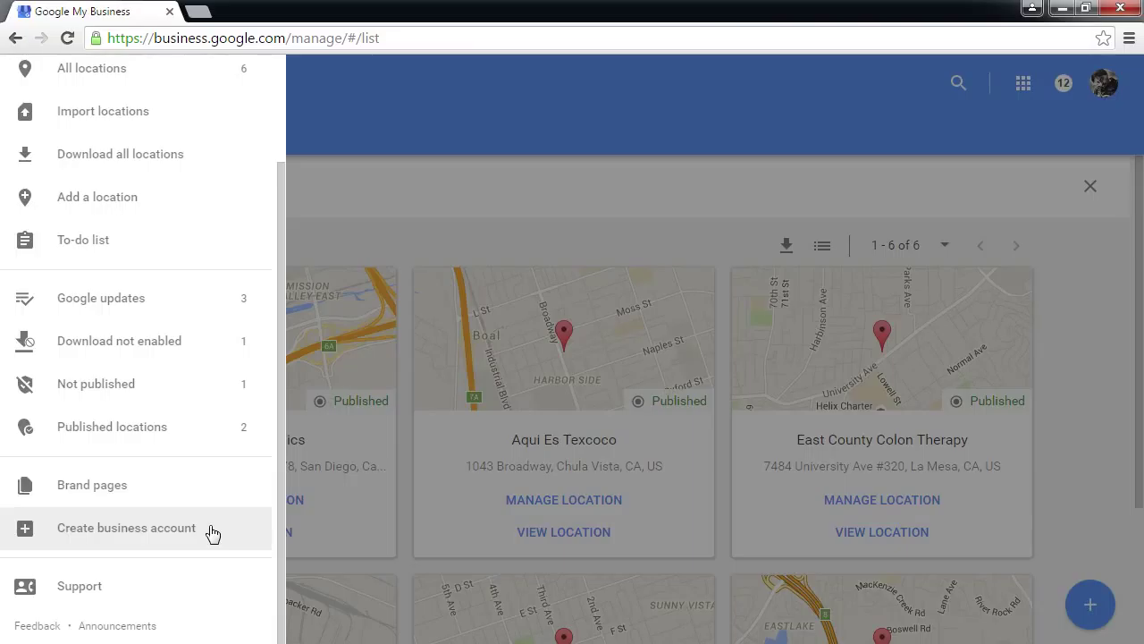
{"action": "scroll", "coordinate": [206, 526], "scroll_direction": "up", "scroll_amount": 3}
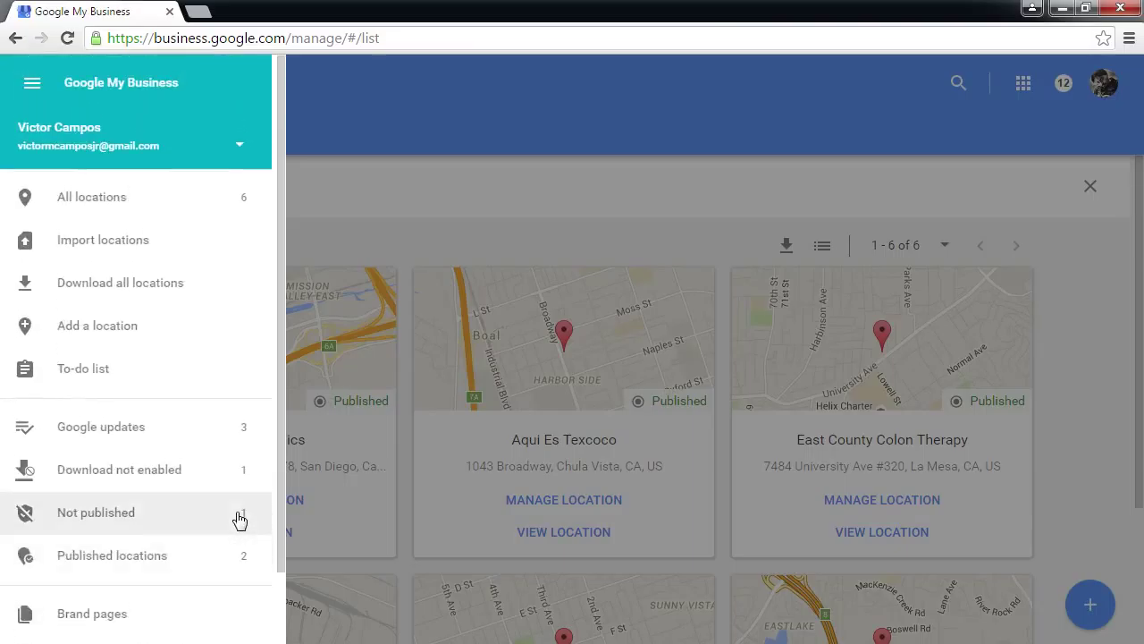
{"action": "scroll", "coordinate": [239, 520], "scroll_direction": "down", "scroll_amount": 3}
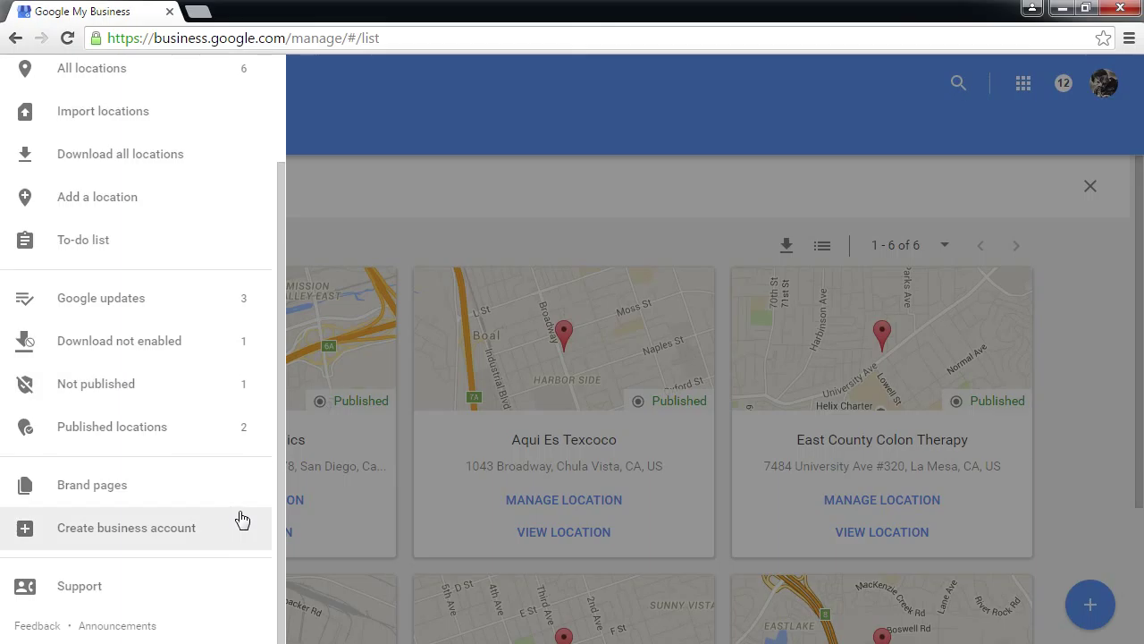
{"action": "left_click", "coordinate": [239, 524]}
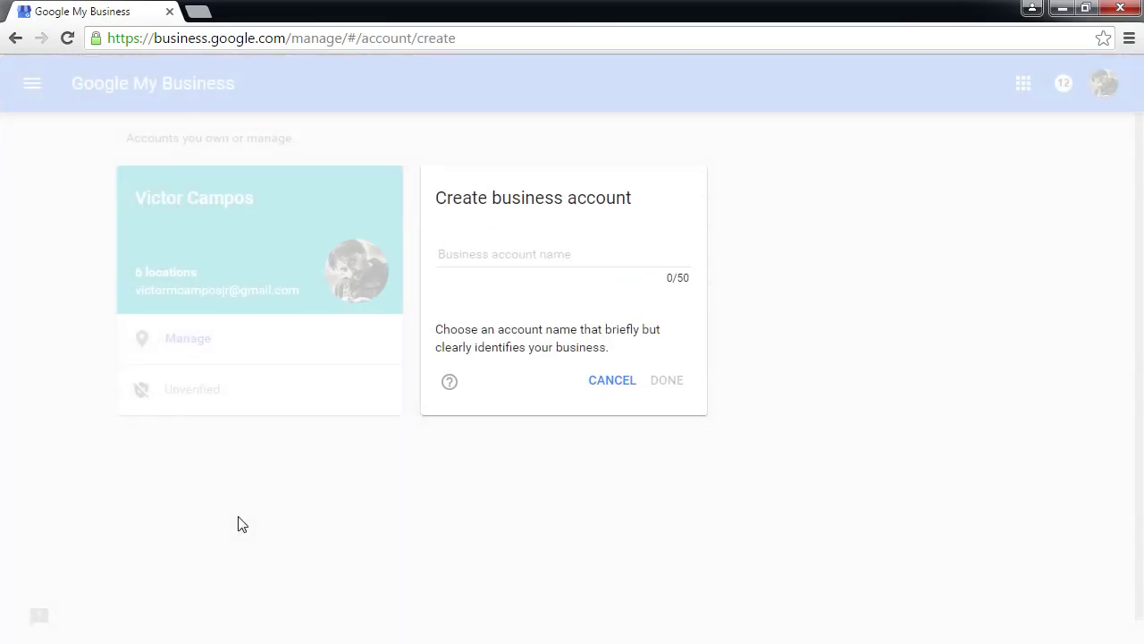
{"action": "left_click", "coordinate": [15, 38]}
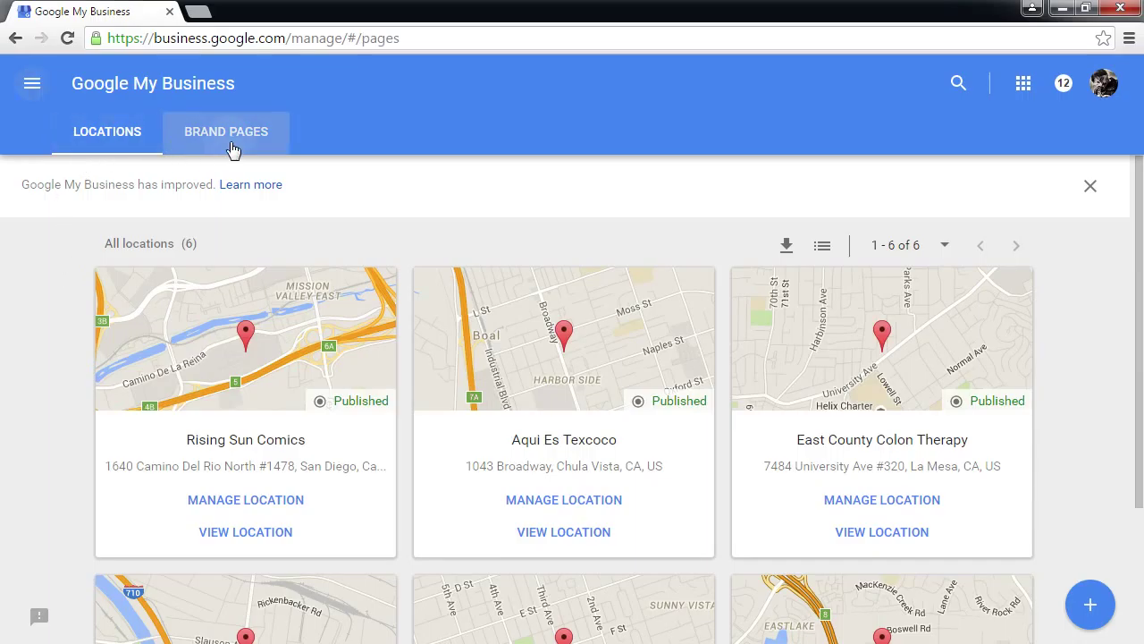
- Switch from the locations to the brand pages and bring up the support help's contact options
{"action": "left_click", "coordinate": [223, 148]}
{"action": "left_click", "coordinate": [32, 84]}
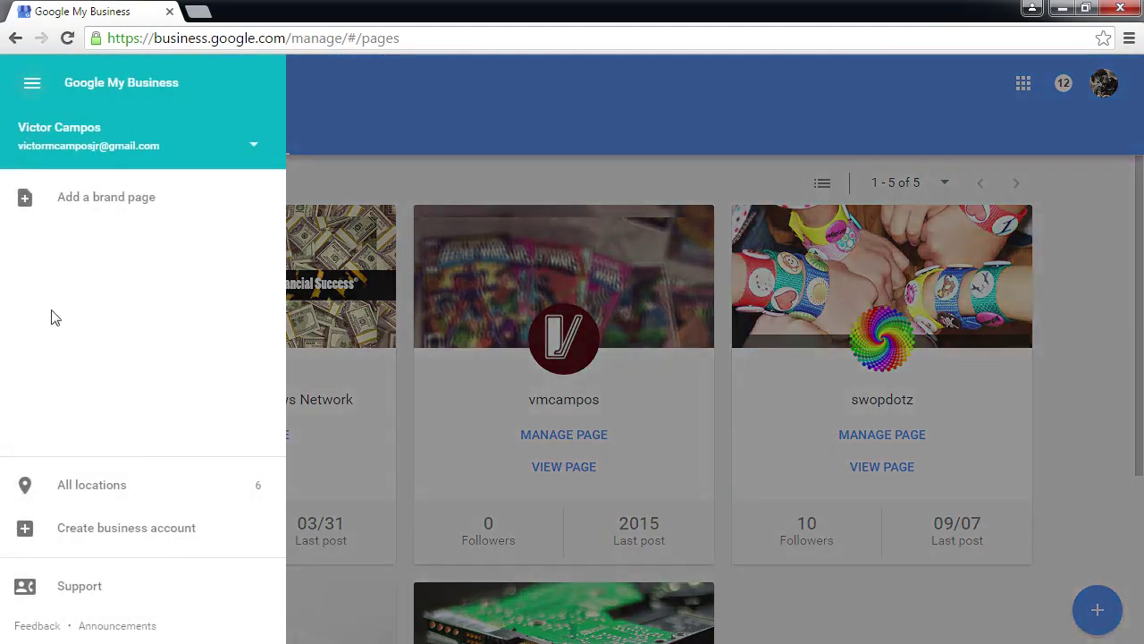
{"action": "left_click", "coordinate": [106, 208]}
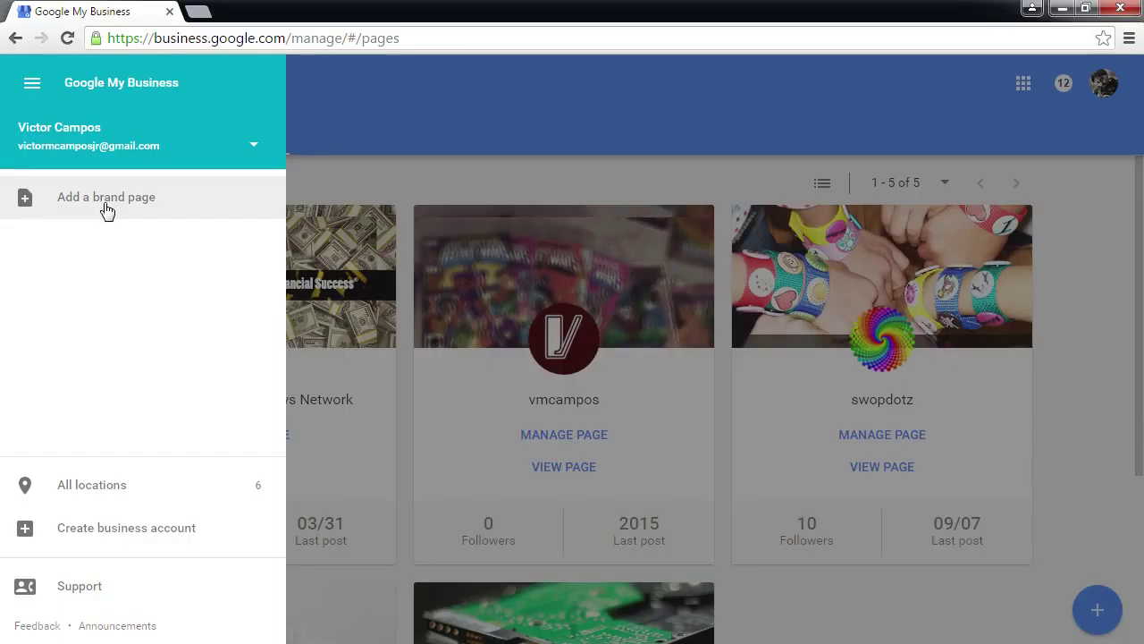
{"action": "left_click", "coordinate": [93, 599]}
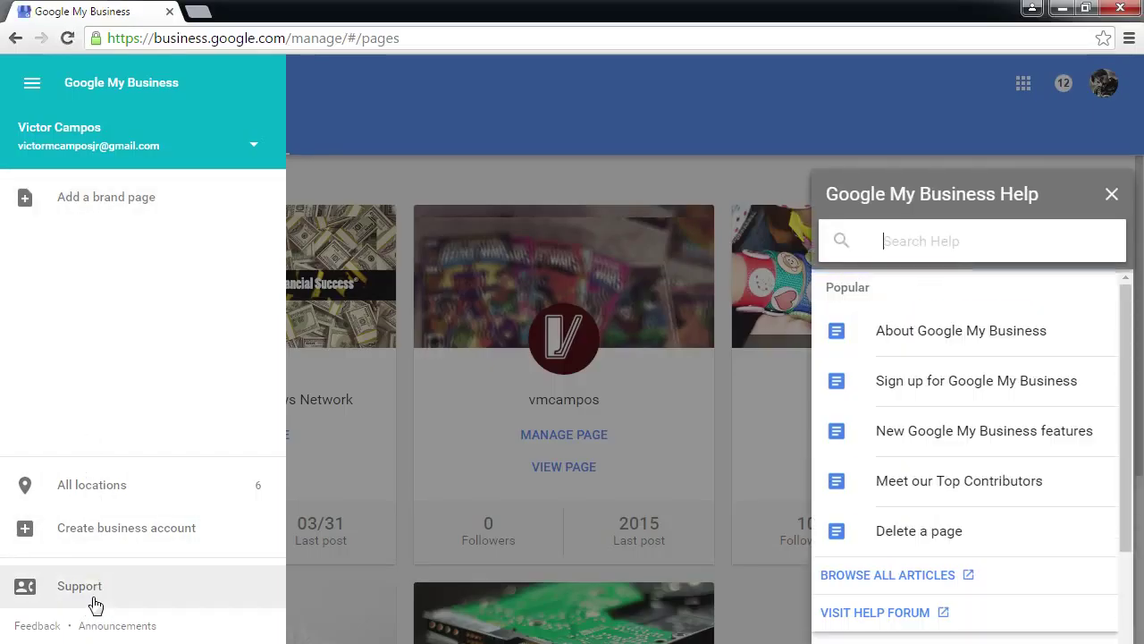
{"action": "scroll", "coordinate": [912, 544], "scroll_direction": "down", "scroll_amount": 2}
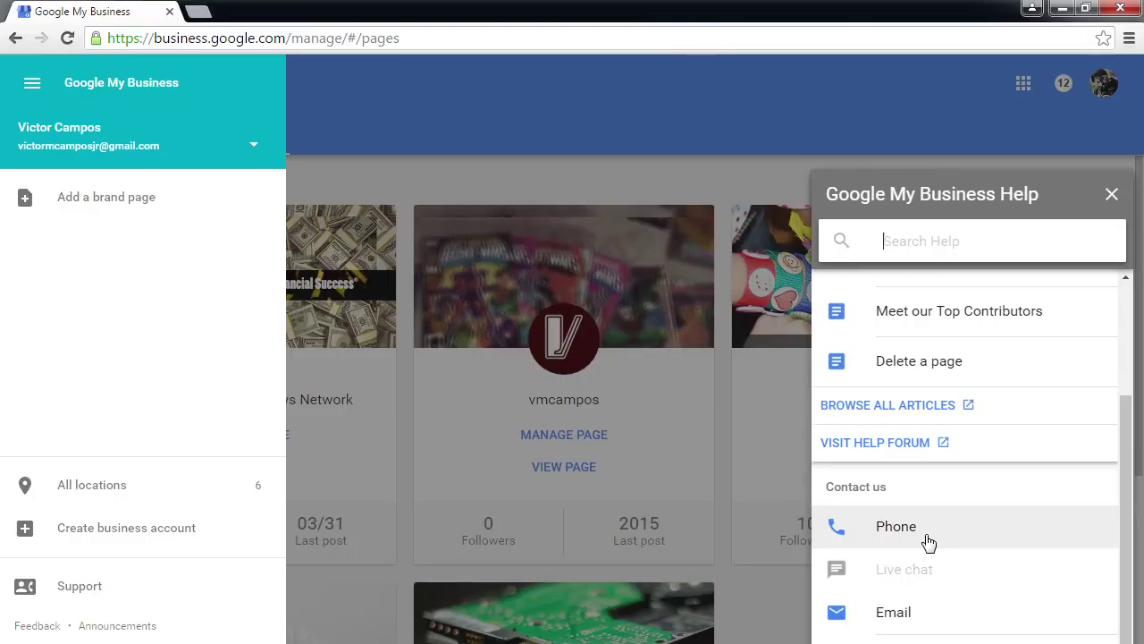
- Start adding a new brand page and place the cursor in its page name field
{"action": "left_click", "coordinate": [31, 89]}
{"action": "left_click", "coordinate": [32, 85]}
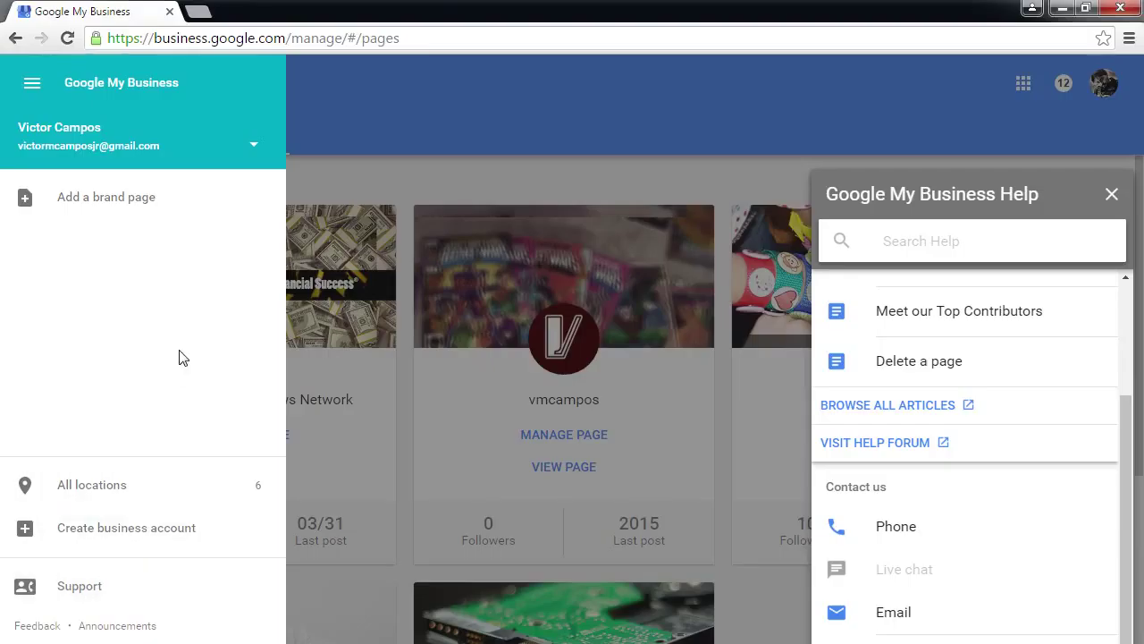
{"action": "left_click", "coordinate": [156, 211]}
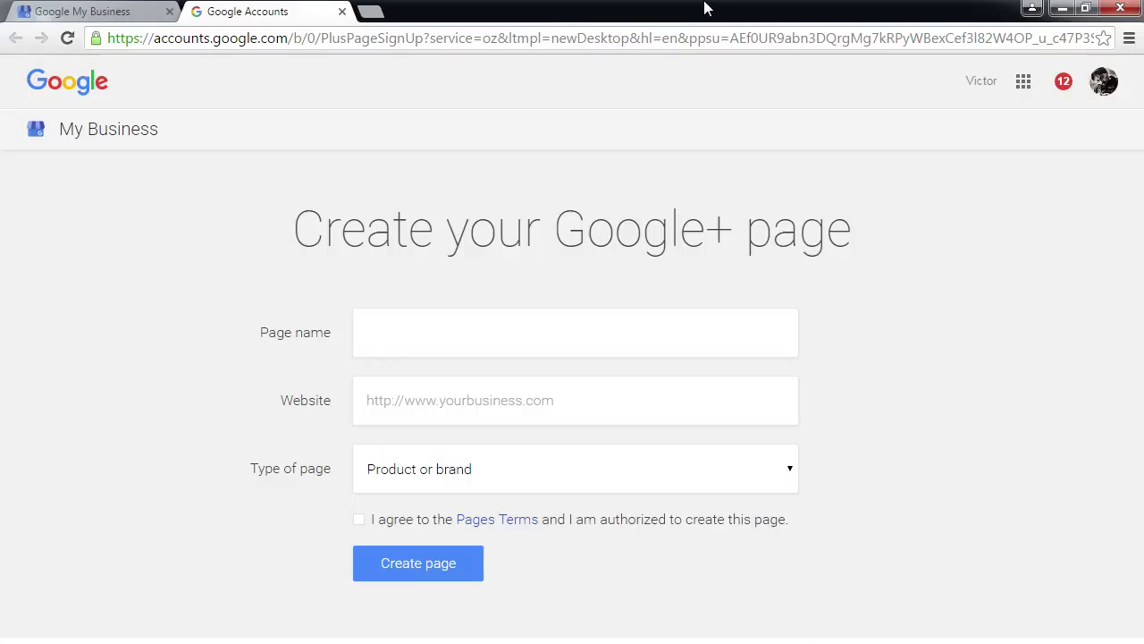
{"action": "left_click", "coordinate": [604, 320]}
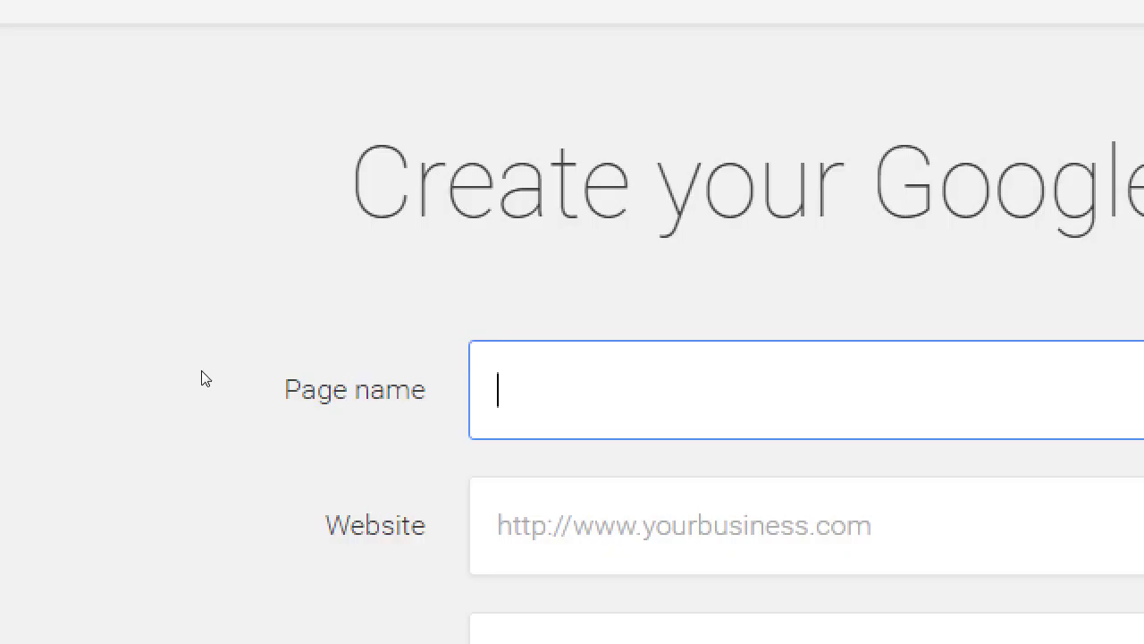
{"action": "type", "text": "CNN"}
{"action": "key", "text": "BackSpace"}
{"action": "key", "text": "BackSpace"}
{"action": "key", "text": "BackSpace"}
{"action": "type", "text": "vic"}
{"action": "key", "text": "BackSpace"}
{"action": "key", "text": "BackSpace"}
{"action": "key", "text": "BackSpace"}
{"action": "key", "text": "BackSpace"}
{"action": "key", "text": "BackSpace"}
- Enter "Victor's Bakery ! 323@#@#$@#$@#$@#$" as the page name and trim it to "Victor's Bakery"
{"action": "type", "text": "Victor's "}
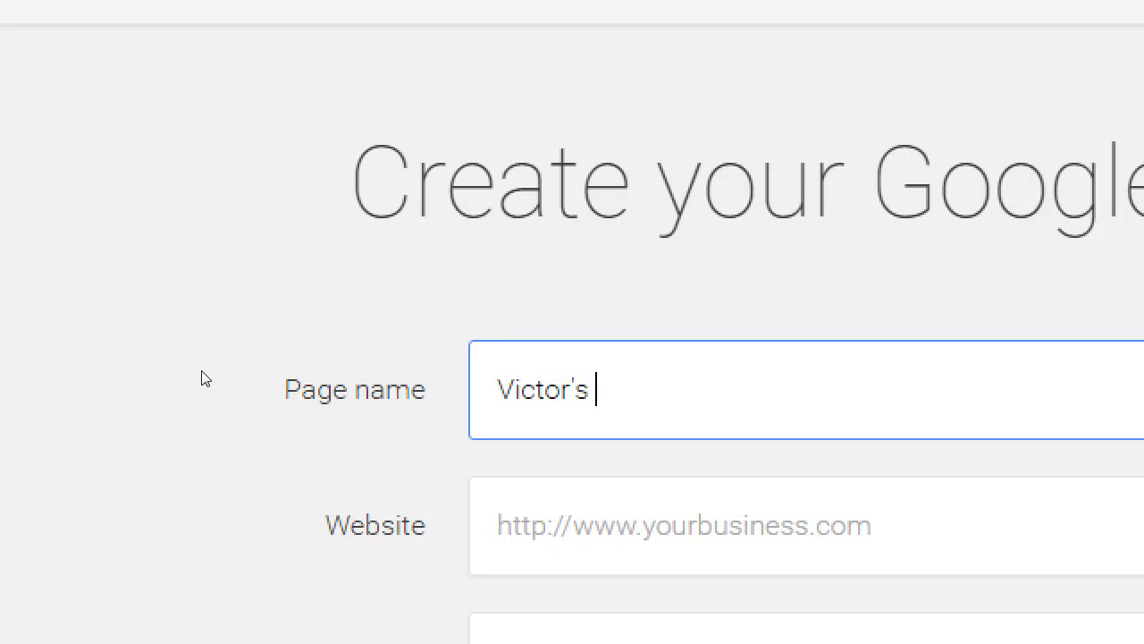
{"action": "type", "text": "Bakery ! 323@#@#$@#$@#$@#$"}
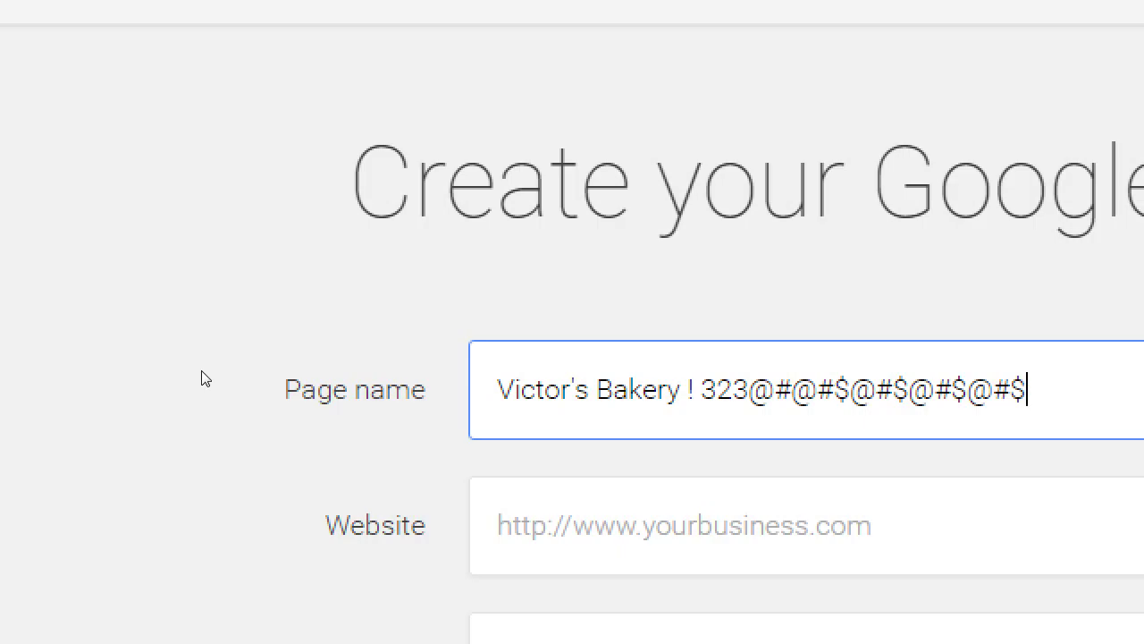
{"action": "key", "text": "ctrl+shift+Left"}
{"action": "key", "text": "ctrl+shift+Left"}
{"action": "key", "text": "ctrl+shift+Left"}
{"action": "key", "text": "ctrl+shift+Right"}
{"action": "key", "text": "ctrl+shift+Right"}
{"action": "key", "text": "shift+Left"}
{"action": "key", "text": "shift+Left"}
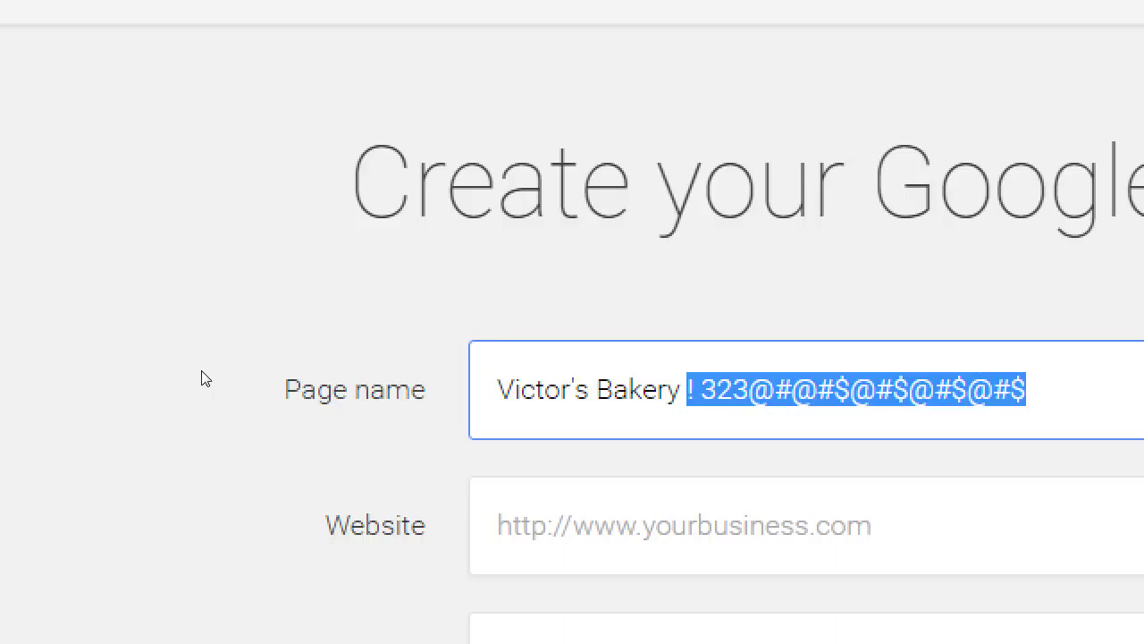
{"action": "key", "text": "BackSpace"}
{"action": "key", "text": "BackSpace"}
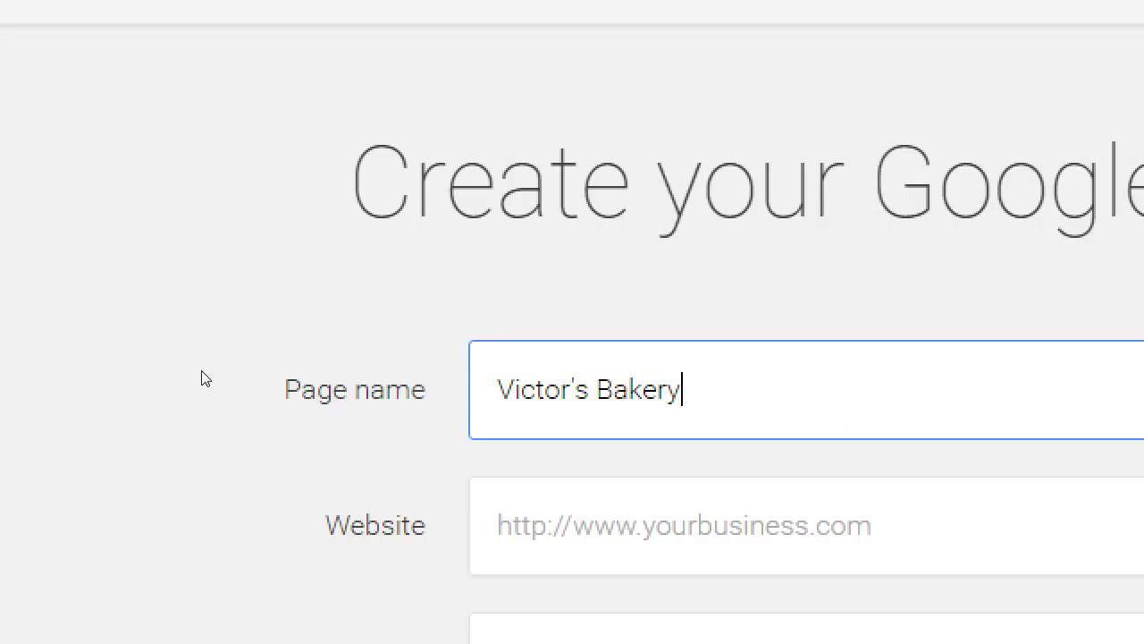
{"action": "key", "text": "Tab"}
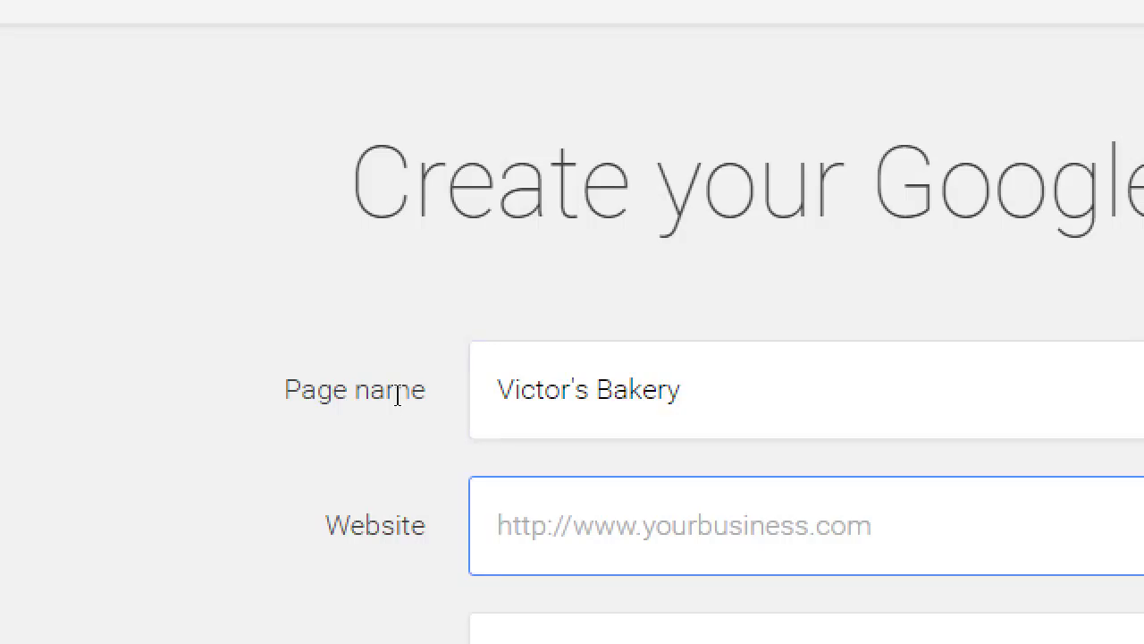
{"action": "type", "text": "http://"}
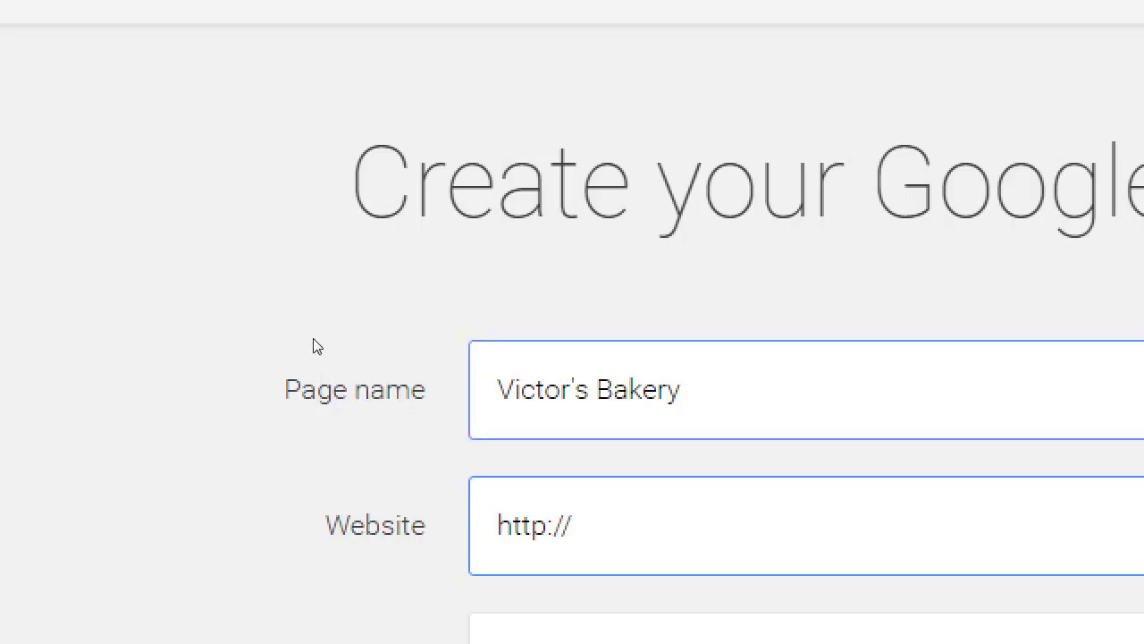
{"action": "type", "text": "victorsbakery.com"}
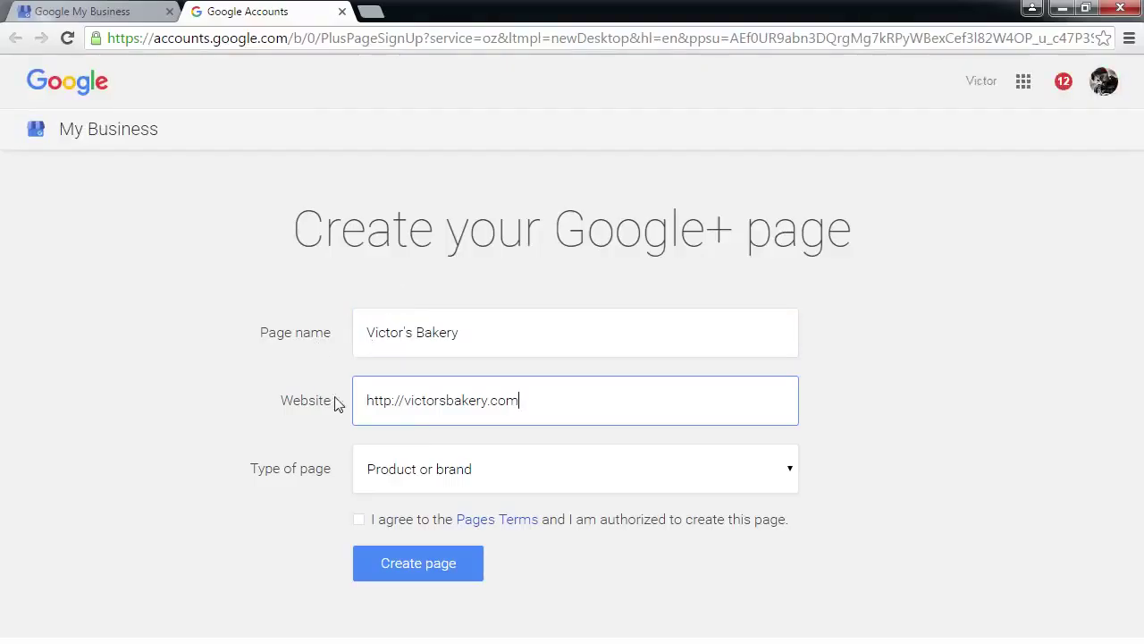
- Set the type of page to Other and create the page with the Pages Terms accepted
{"action": "left_click", "coordinate": [507, 478]}
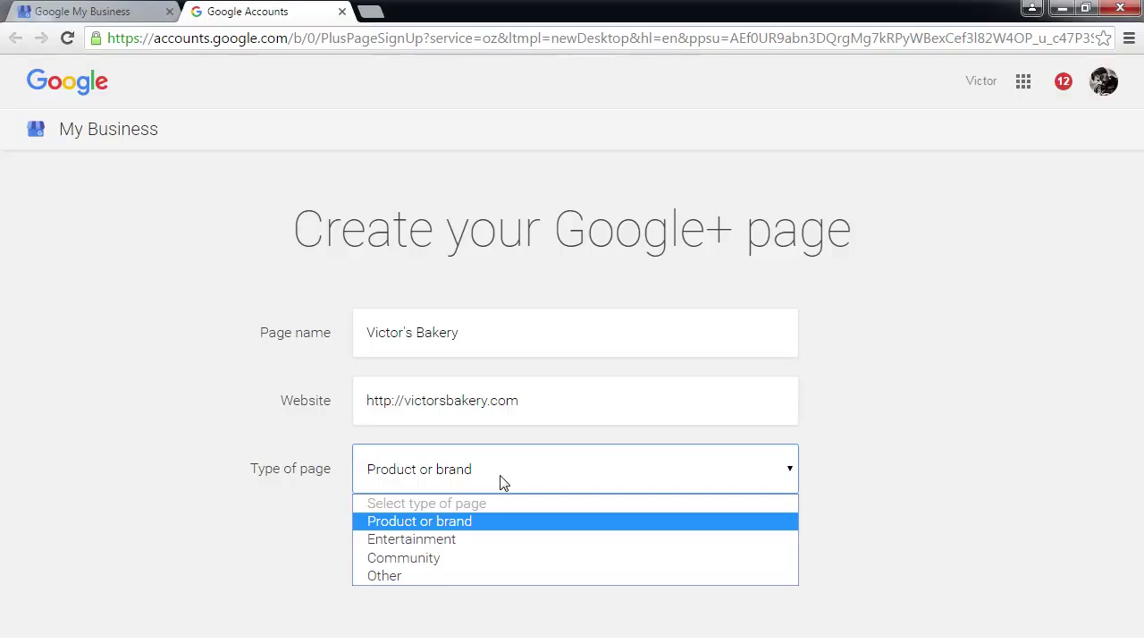
{"action": "left_click", "coordinate": [378, 576]}
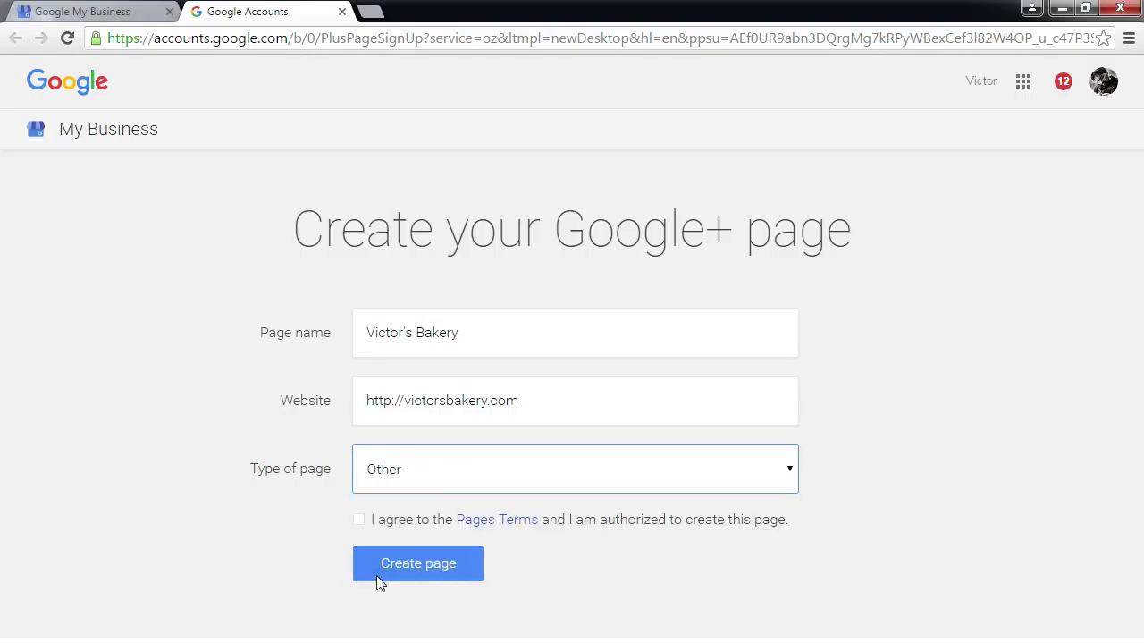
{"action": "left_click", "coordinate": [358, 522]}
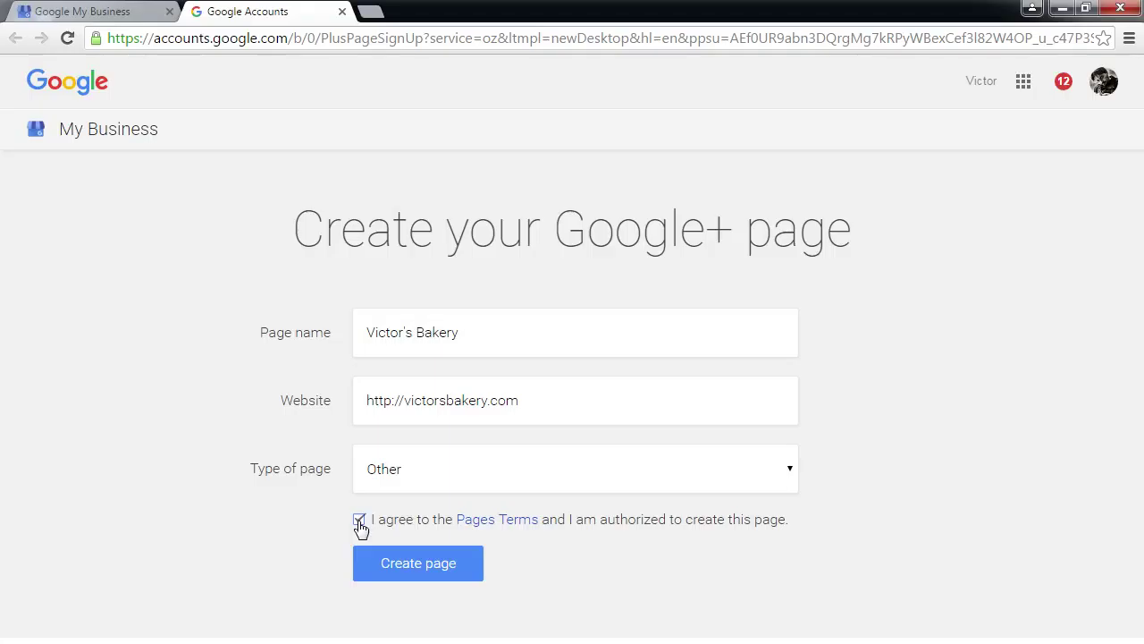
{"action": "left_click", "coordinate": [450, 568]}
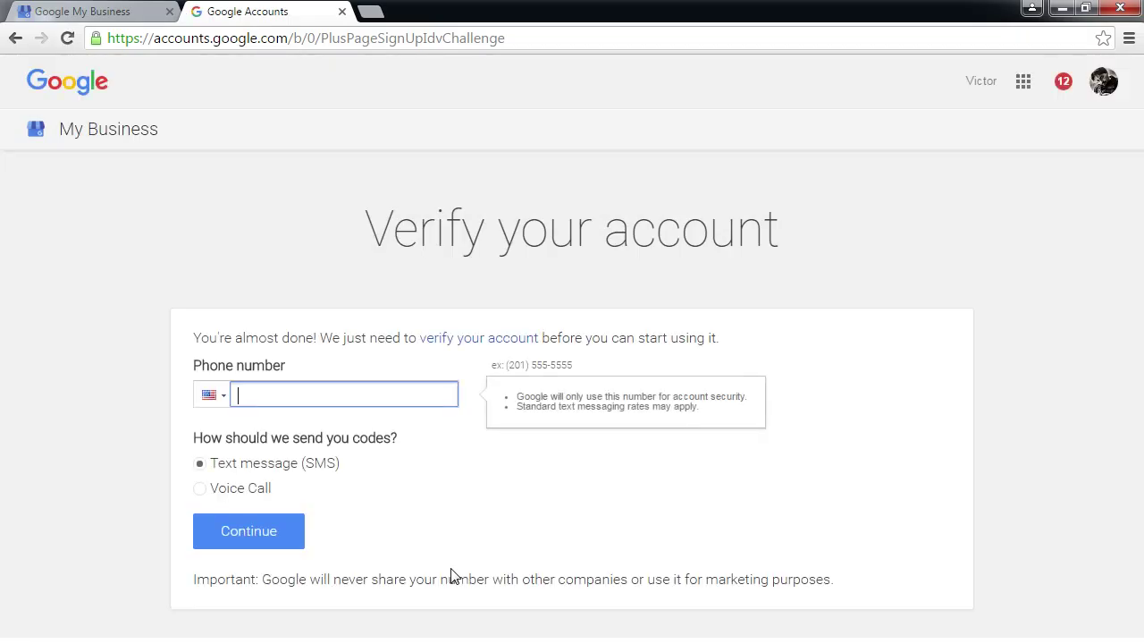
- Read the help article on verifying the account via SMS or voice call and close it
{"action": "left_click", "coordinate": [905, 250]}
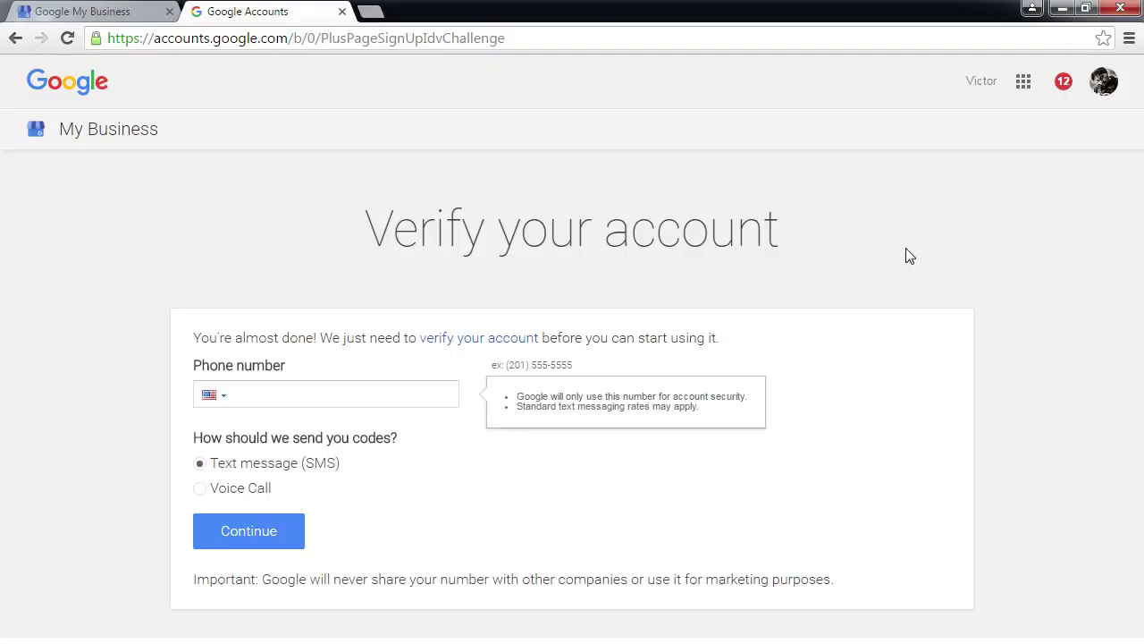
{"action": "left_click", "coordinate": [485, 337]}
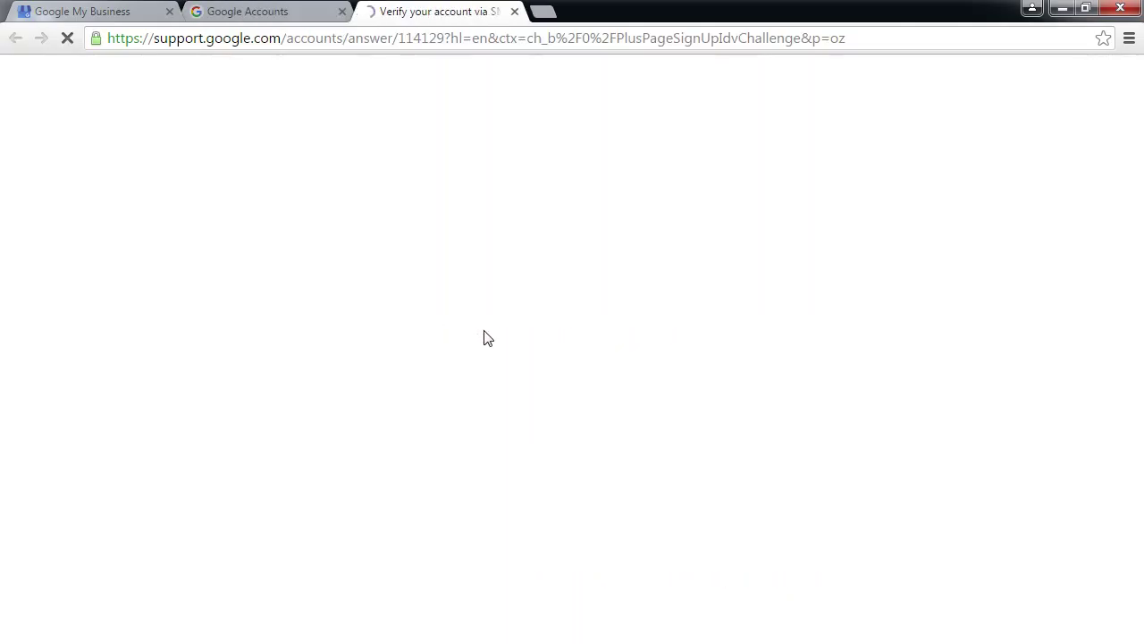
{"action": "scroll", "coordinate": [582, 242], "scroll_direction": "down", "scroll_amount": 1}
{"action": "scroll", "coordinate": [582, 242], "scroll_direction": "down", "scroll_amount": 1}
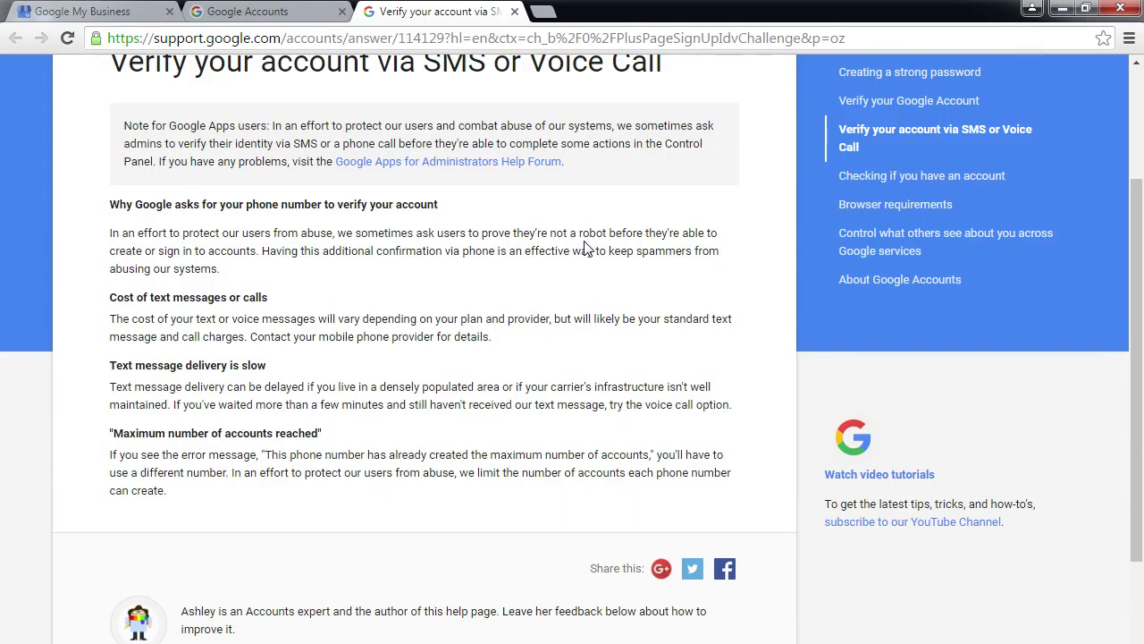
{"action": "scroll", "coordinate": [586, 249], "scroll_direction": "down", "scroll_amount": 2}
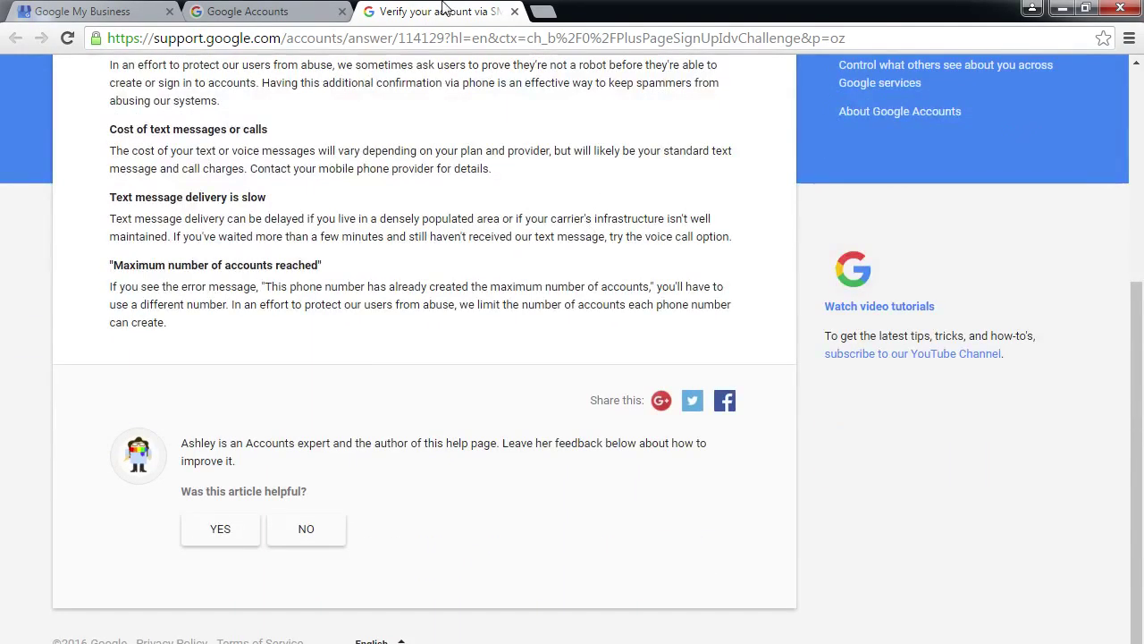
{"action": "middle_click", "coordinate": [444, 8]}
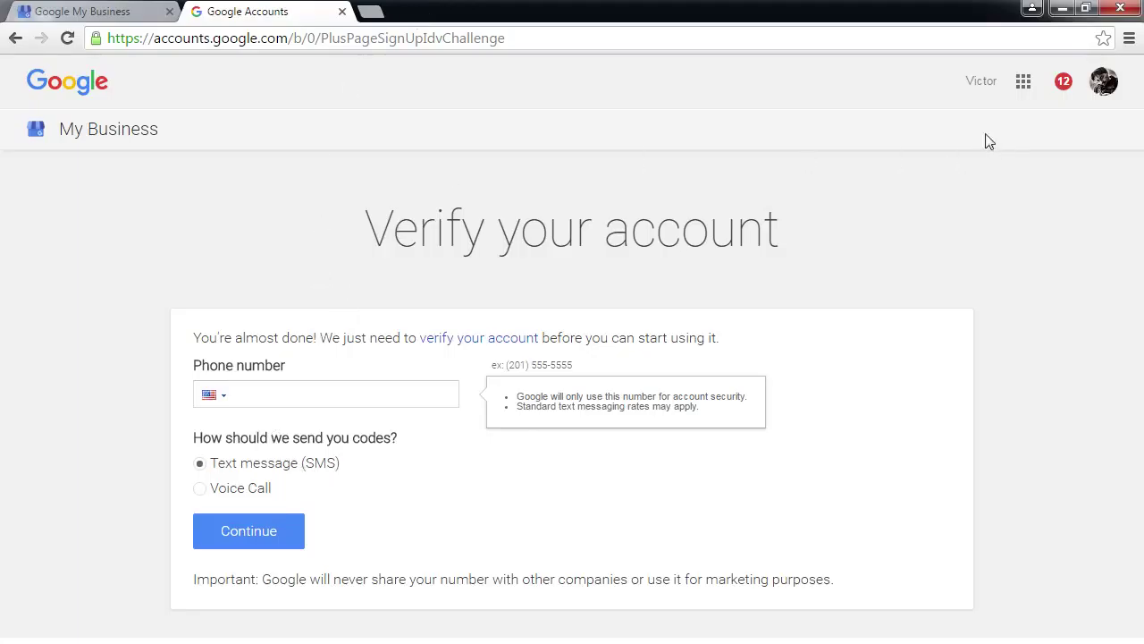
- Check the signed-in account's details on the verification page and go to My Account
{"action": "left_click", "coordinate": [1104, 81]}
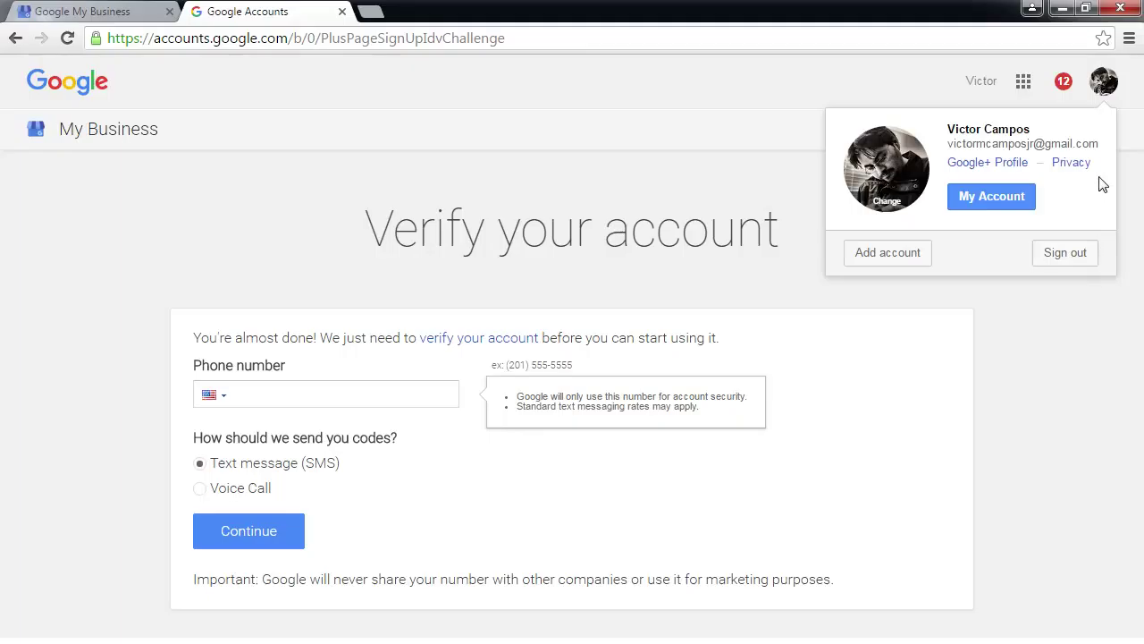
{"action": "left_click", "coordinate": [1102, 86]}
{"action": "left_click", "coordinate": [1102, 86]}
{"action": "left_click", "coordinate": [67, 82]}
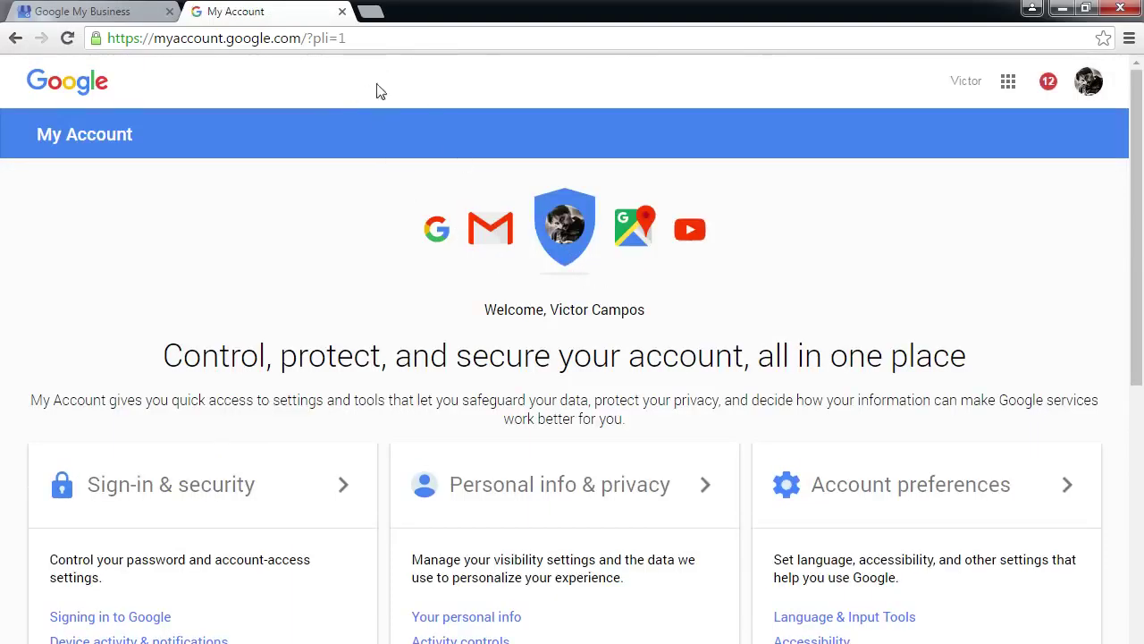
- Search the web for "plus" and open the Google+ site from the results
{"action": "left_click", "coordinate": [310, 41]}
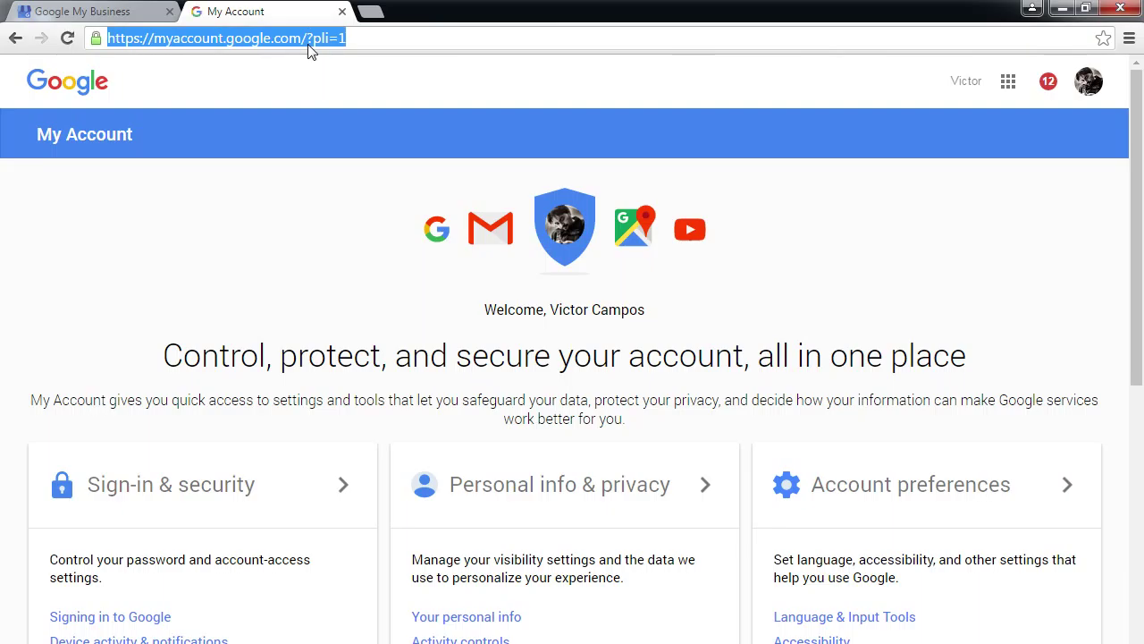
{"action": "type", "text": "plus"}
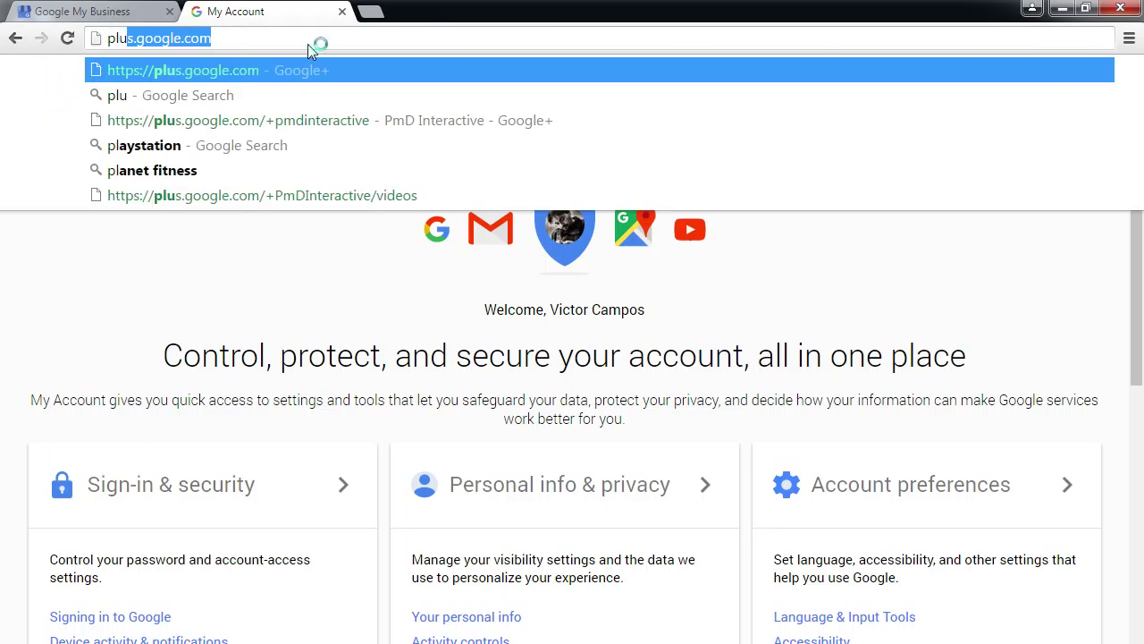
{"action": "key", "text": "Delete"}
{"action": "key", "text": "Return"}
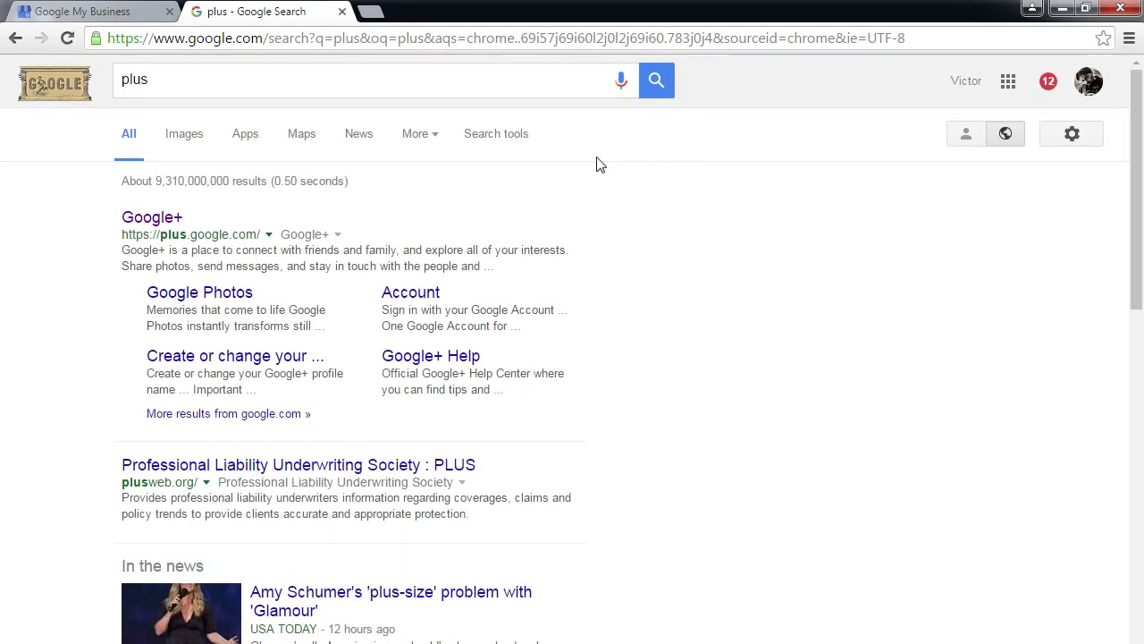
{"action": "left_click", "coordinate": [152, 224]}
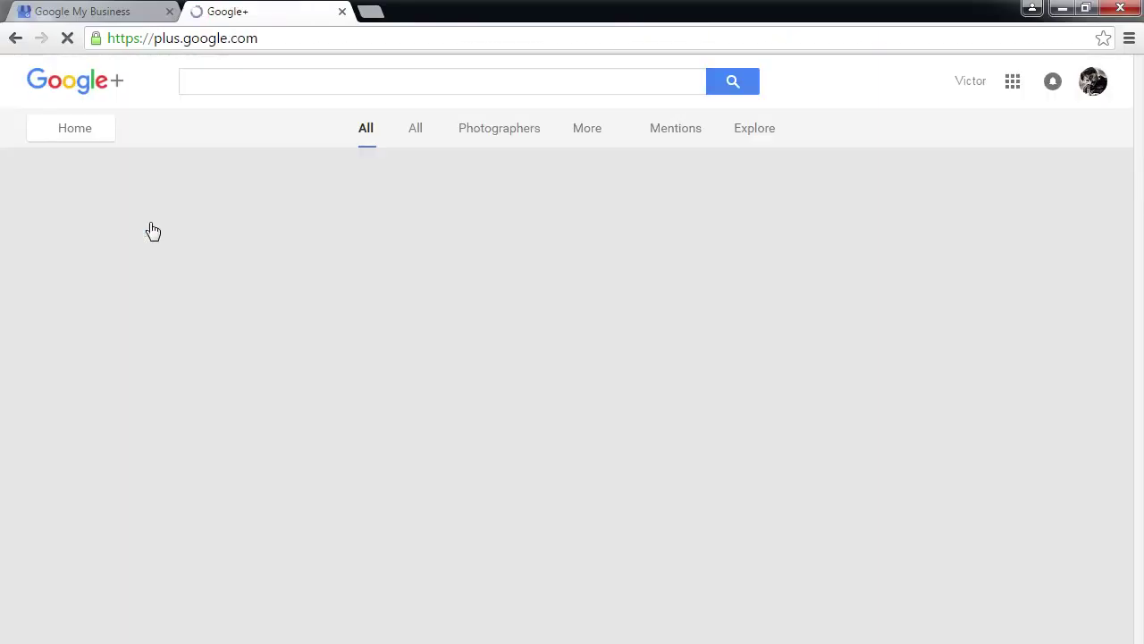
- Switch to the VmC Ink. Google+ page and go to its home stream
{"action": "left_click", "coordinate": [1096, 91]}
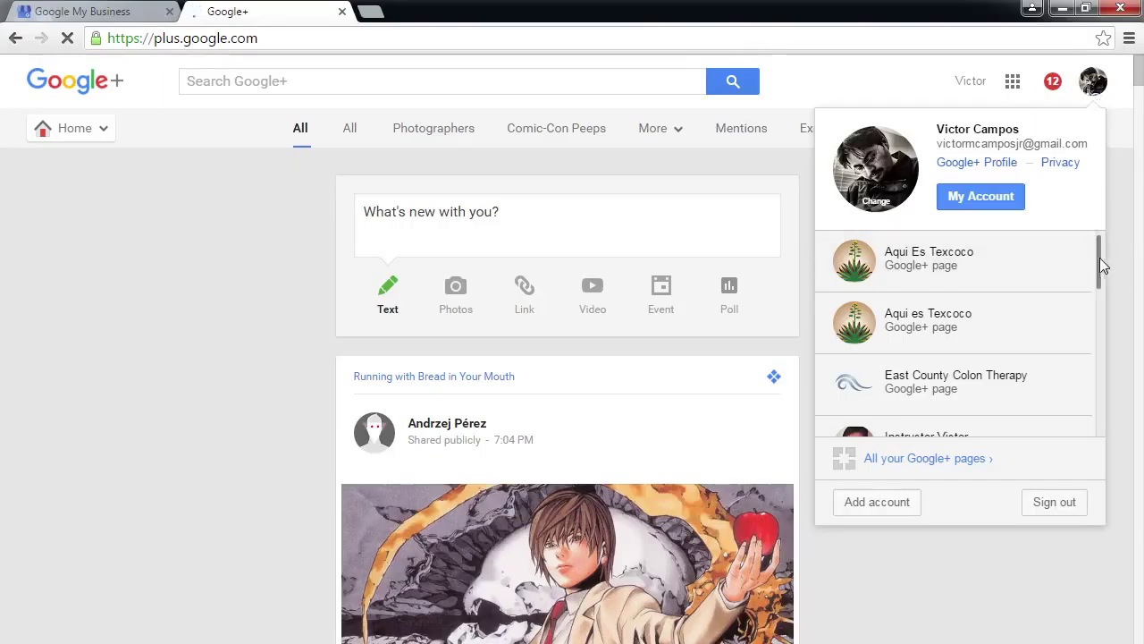
{"action": "left_click_drag", "start_coordinate": [1103, 265], "coordinate": [1091, 421]}
{"action": "left_click", "coordinate": [962, 291]}
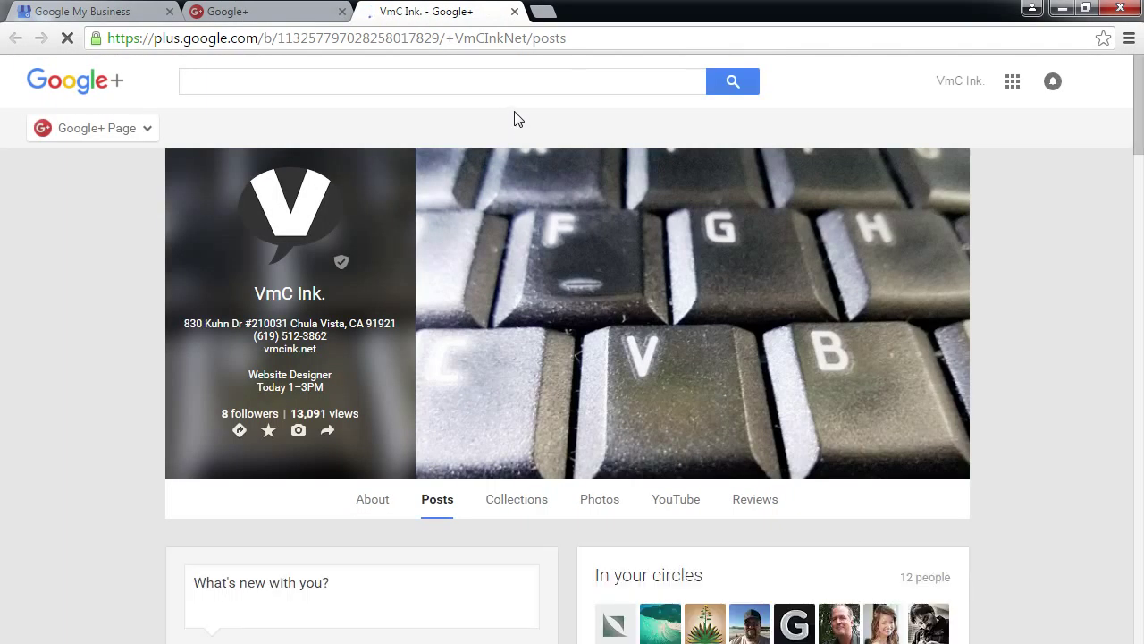
{"action": "left_click", "coordinate": [130, 143]}
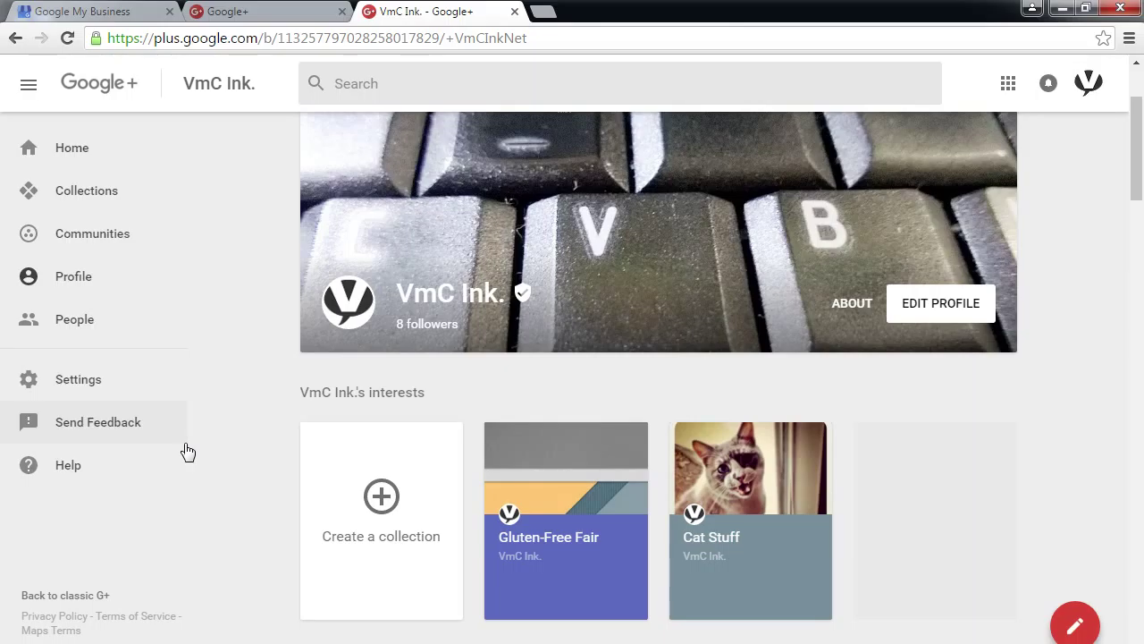
{"action": "left_click", "coordinate": [79, 159]}
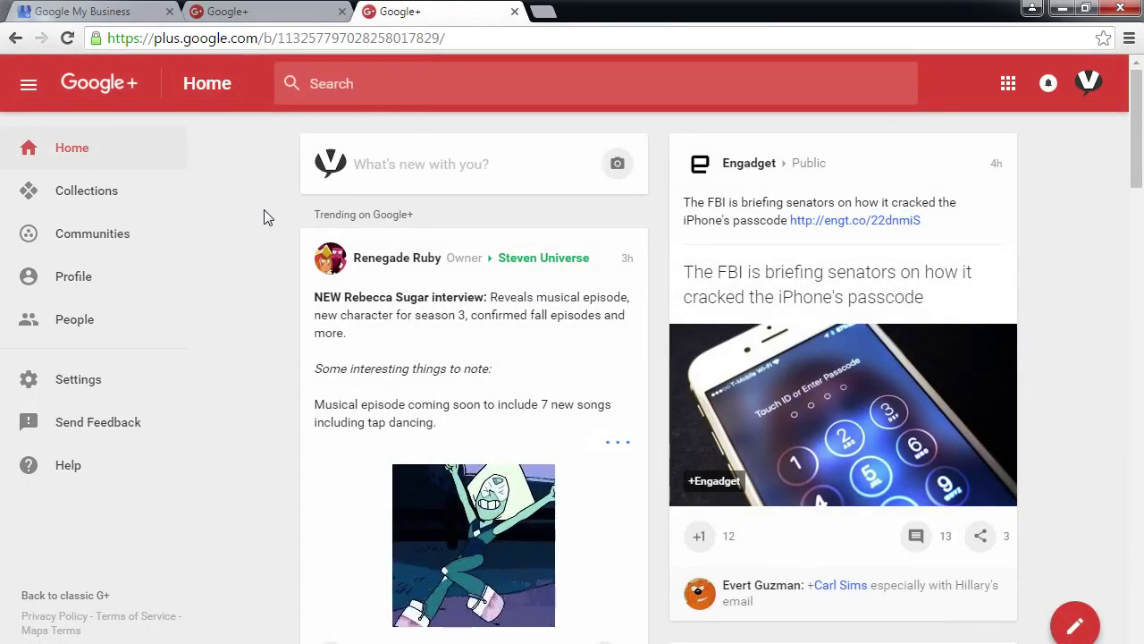
- Collapse and expand the Google+ side navigation repeatedly, leaving it expanded
{"action": "left_click", "coordinate": [29, 90]}
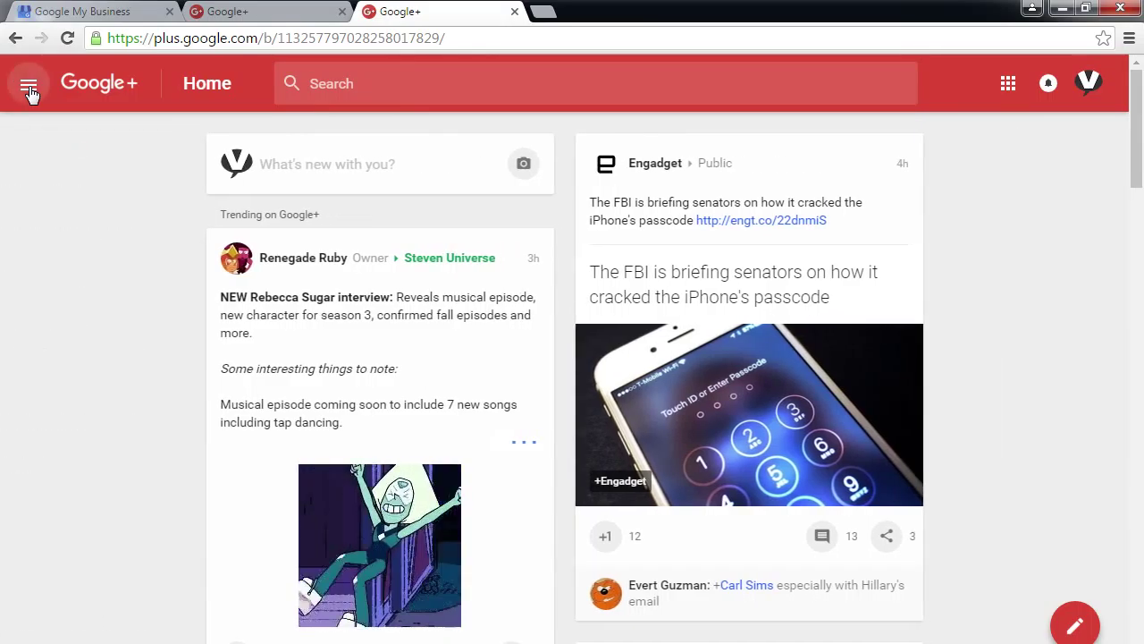
{"action": "left_click", "coordinate": [29, 91]}
{"action": "left_click", "coordinate": [29, 91]}
{"action": "left_click", "coordinate": [30, 91]}
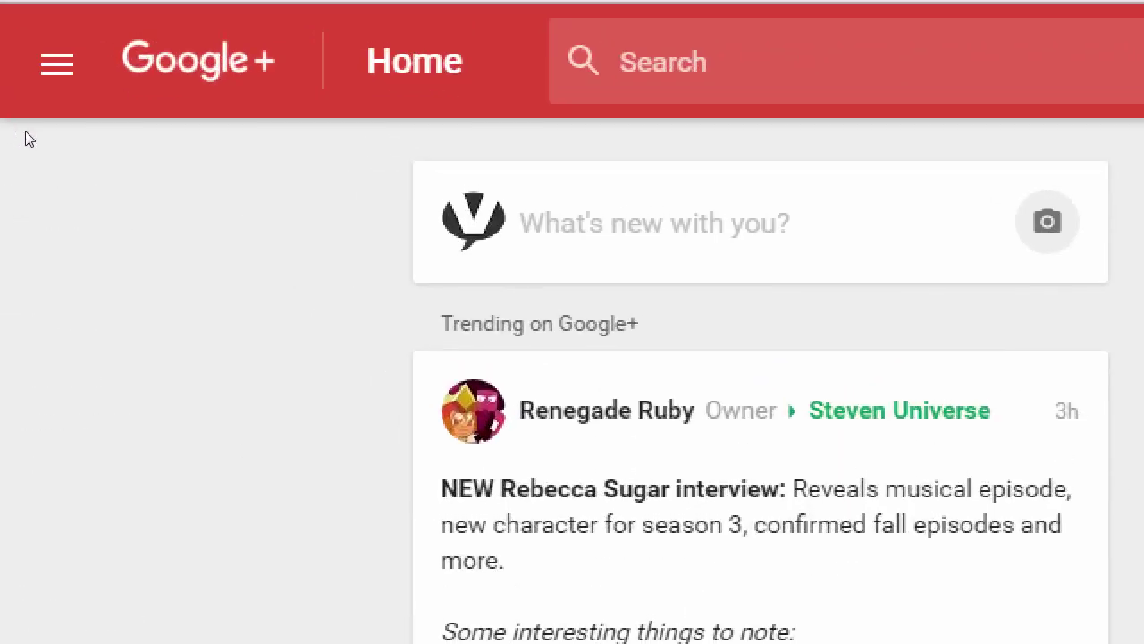
{"action": "left_click", "coordinate": [32, 97]}
{"action": "left_click", "coordinate": [31, 95]}
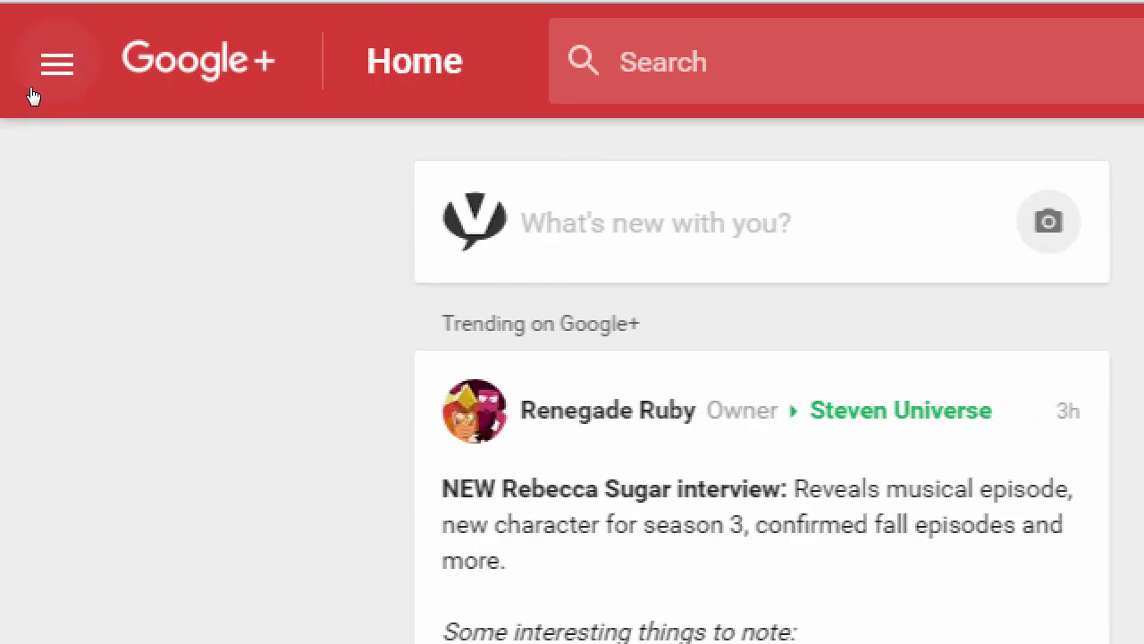
{"action": "left_click", "coordinate": [33, 96]}
{"action": "left_click", "coordinate": [32, 96]}
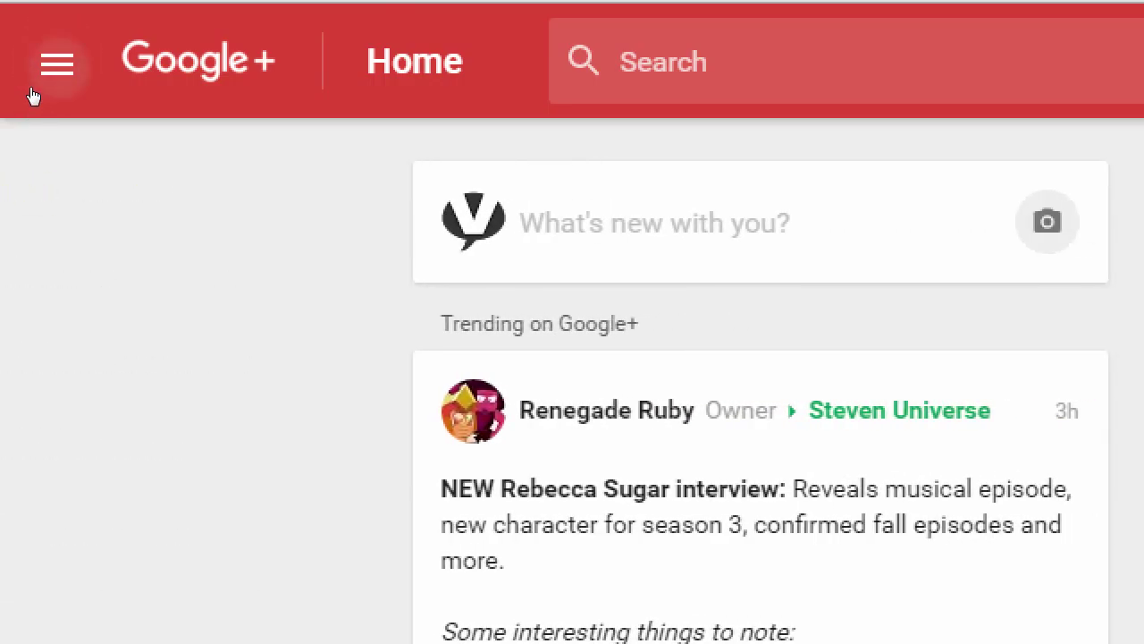
{"action": "left_click", "coordinate": [33, 96]}
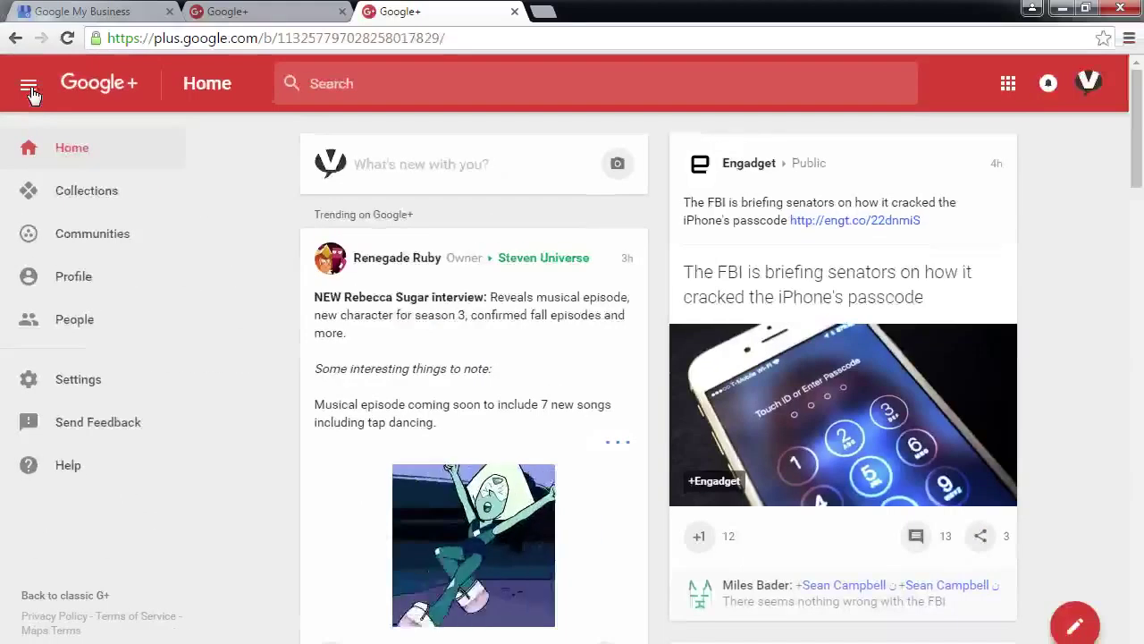
{"action": "left_click", "coordinate": [58, 75]}
{"action": "left_click", "coordinate": [30, 87]}
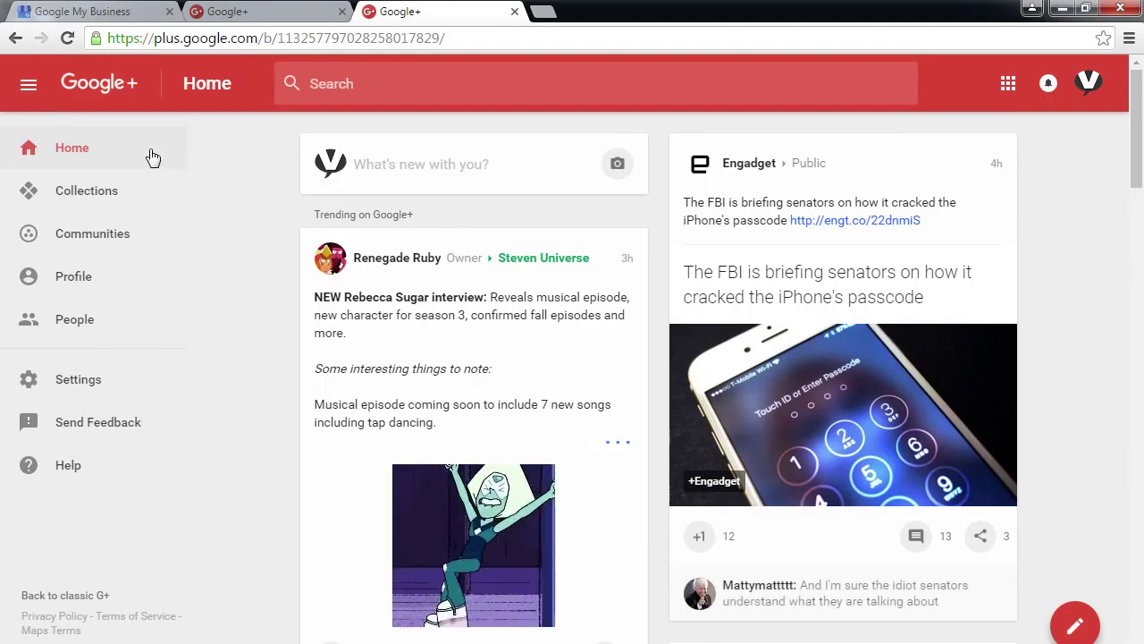
- Look through the posts in the page's home stream and return to its beginning
{"action": "scroll", "coordinate": [227, 223], "scroll_direction": "down", "scroll_amount": 15}
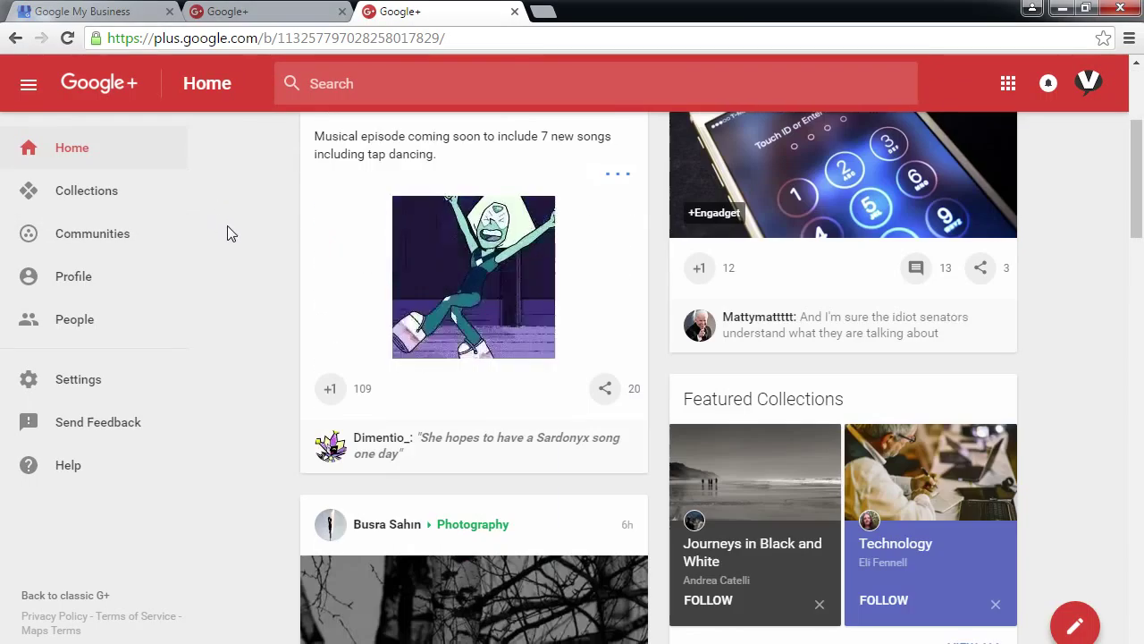
{"action": "scroll", "coordinate": [227, 230], "scroll_direction": "down", "scroll_amount": 7}
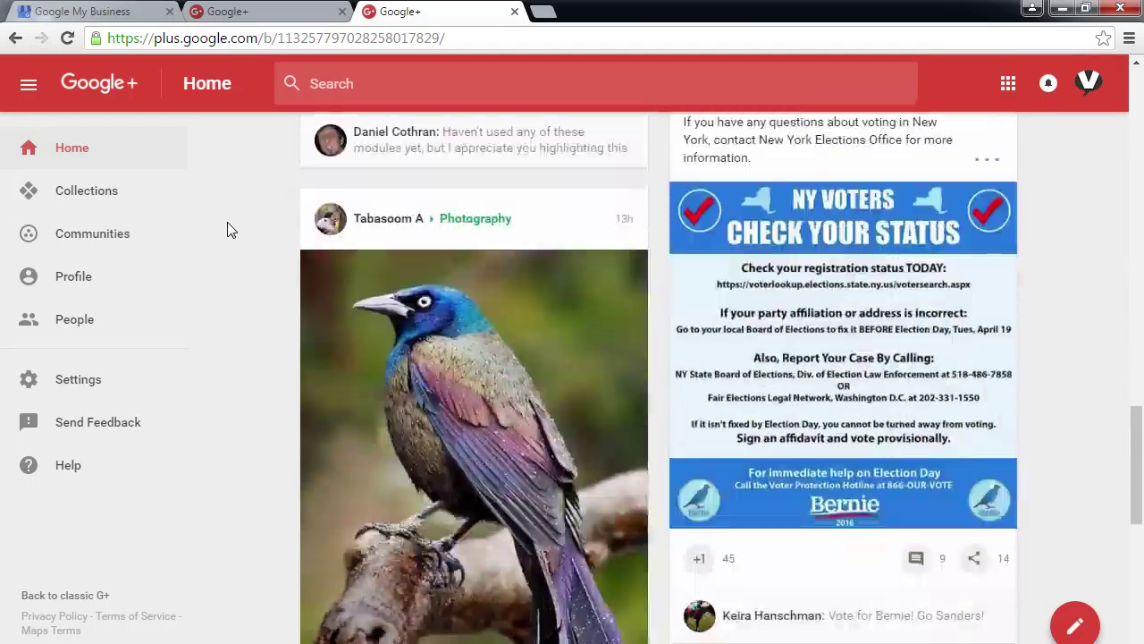
{"action": "scroll", "coordinate": [227, 230], "scroll_direction": "up", "scroll_amount": 2}
{"action": "scroll", "coordinate": [227, 224], "scroll_direction": "up", "scroll_amount": 2}
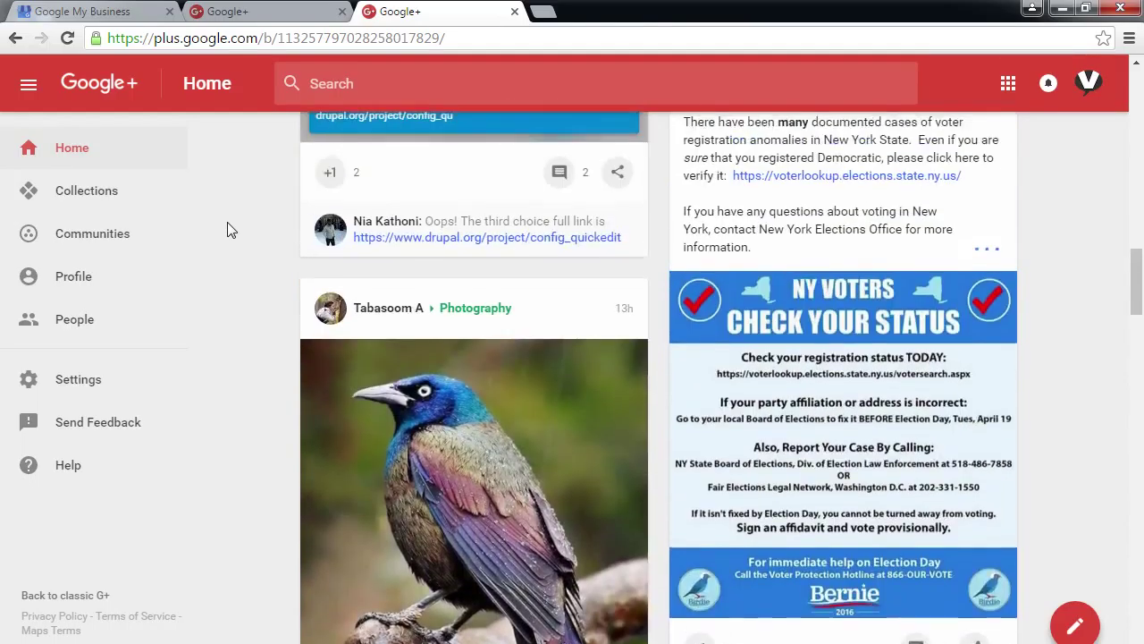
{"action": "scroll", "coordinate": [227, 224], "scroll_direction": "down", "scroll_amount": 12}
{"action": "scroll", "coordinate": [227, 230], "scroll_direction": "down", "scroll_amount": 5}
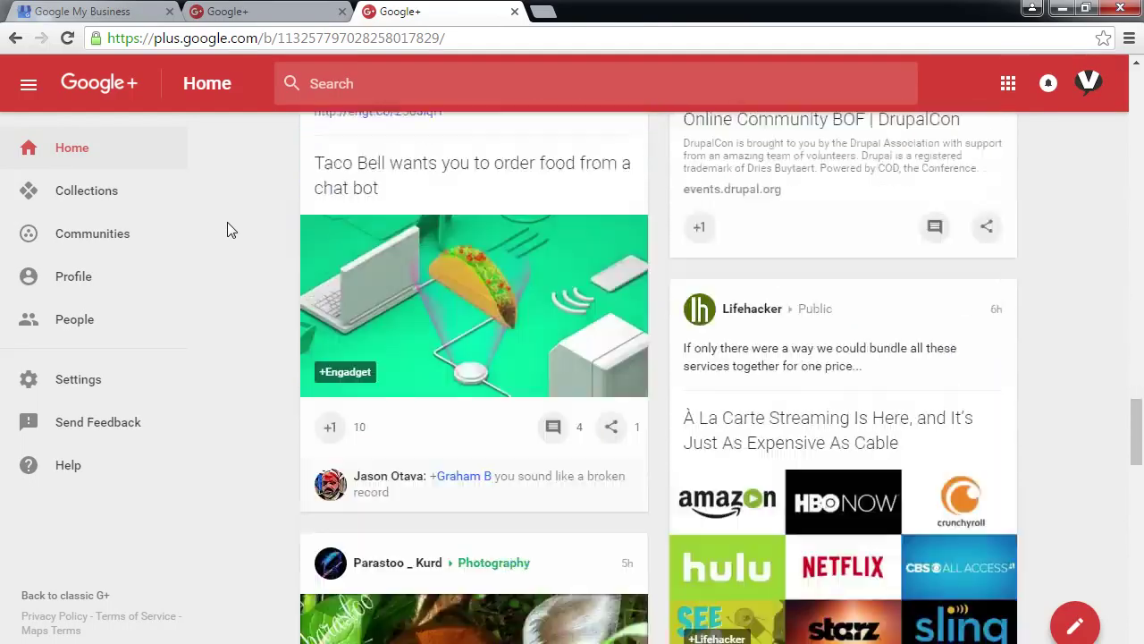
{"action": "scroll", "coordinate": [227, 230], "scroll_direction": "up", "scroll_amount": 3}
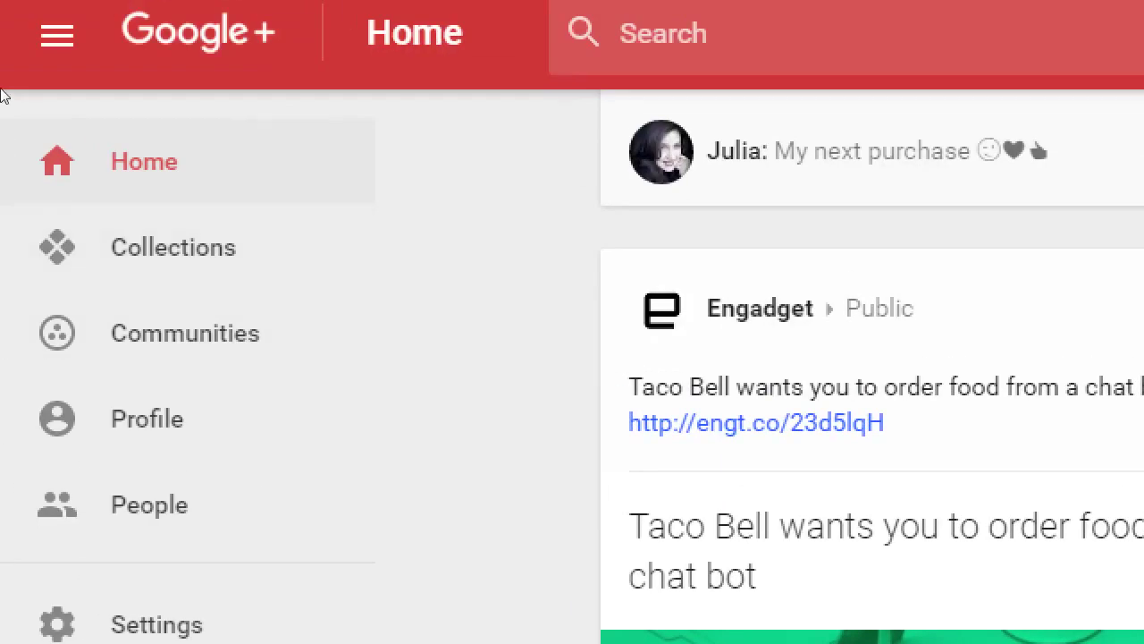
{"action": "left_click", "coordinate": [75, 155]}
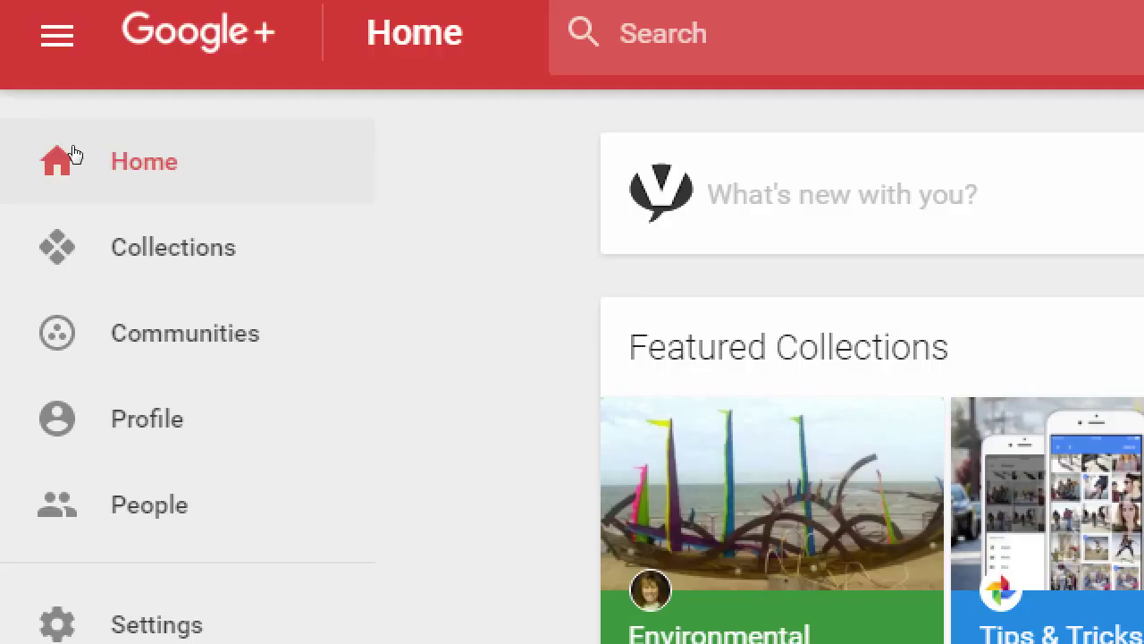
- Open Collections and browse the featured collections
{"action": "left_click", "coordinate": [92, 198]}
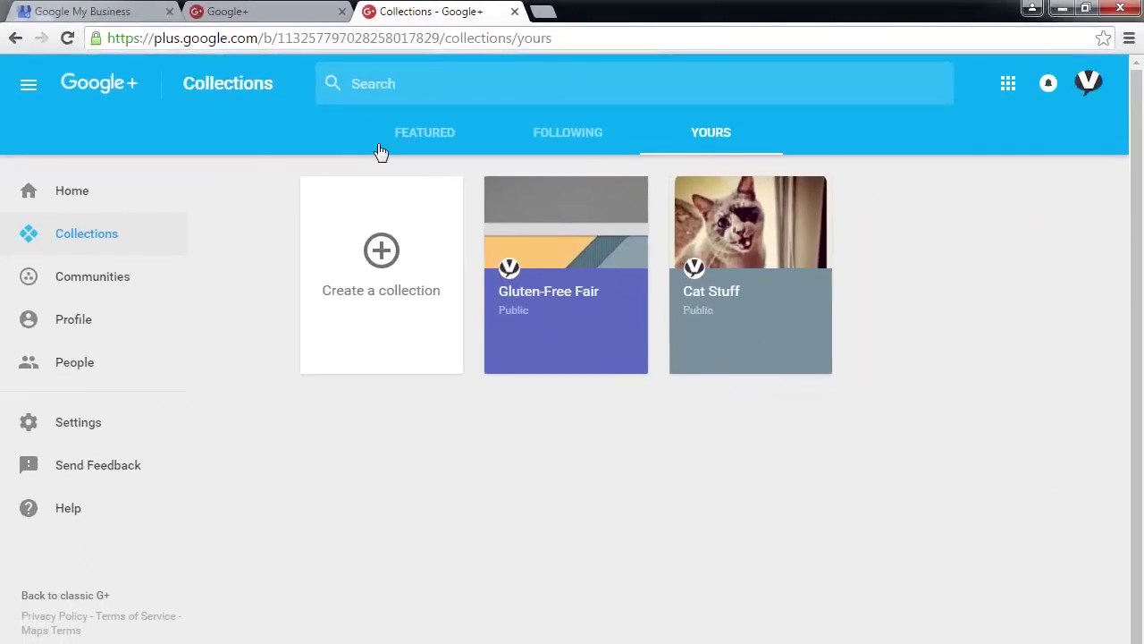
{"action": "left_click", "coordinate": [850, 132]}
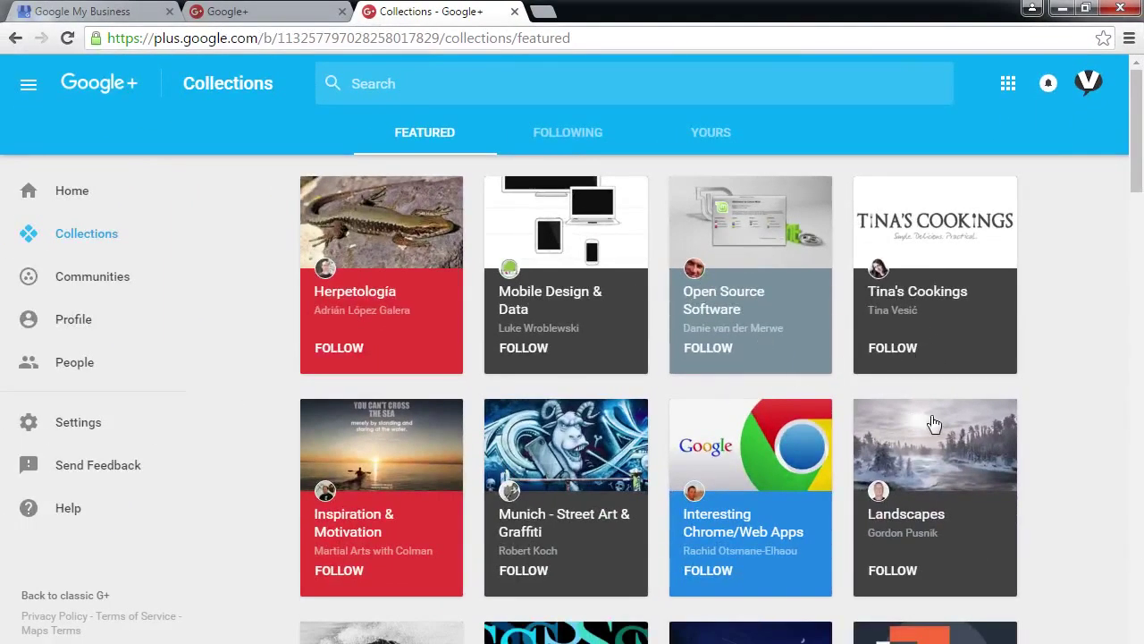
{"action": "scroll", "coordinate": [1022, 383], "scroll_direction": "down", "scroll_amount": 3}
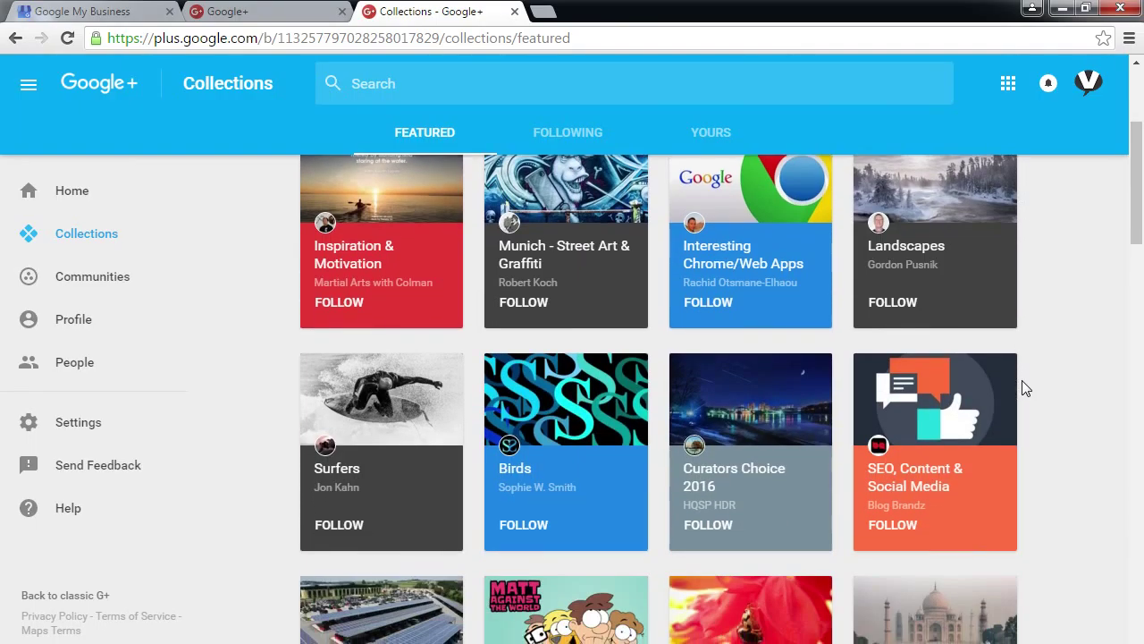
{"action": "scroll", "coordinate": [1021, 384], "scroll_direction": "up", "scroll_amount": 1}
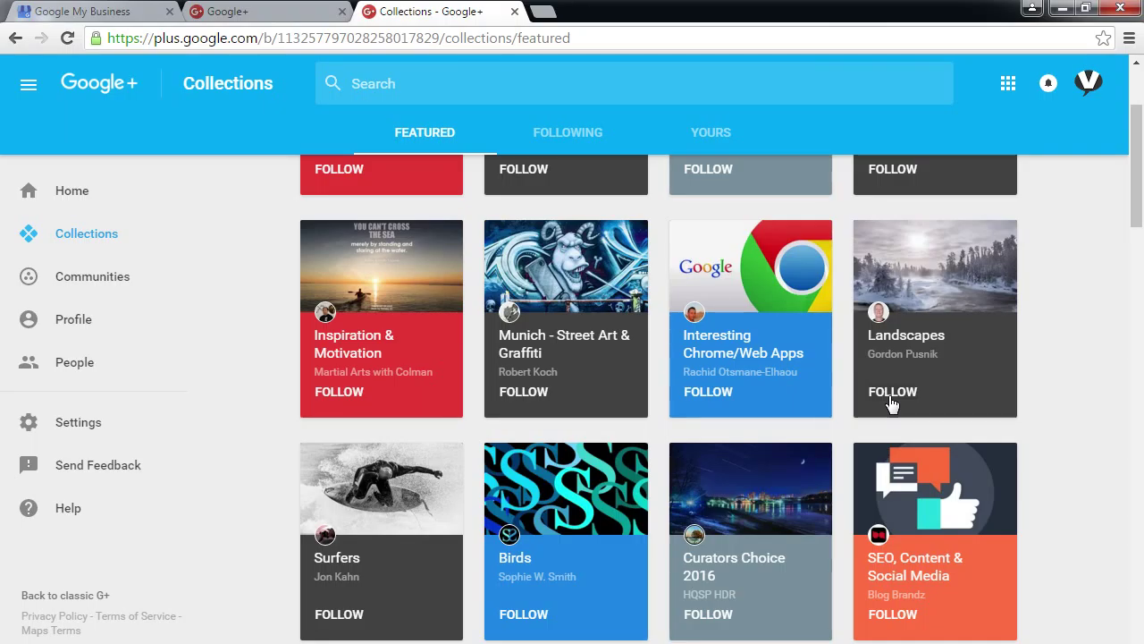
- Open the SEO, Content & Social Media Marketing collection and look through its posts
{"action": "left_click", "coordinate": [917, 489]}
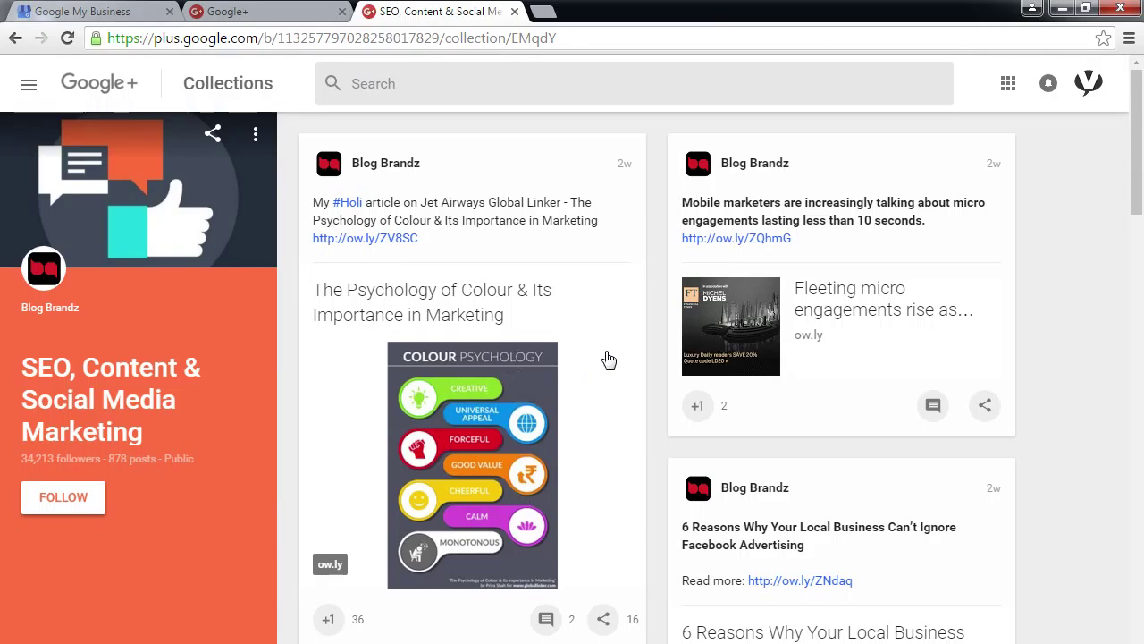
{"action": "scroll", "coordinate": [591, 361], "scroll_direction": "down", "scroll_amount": 7}
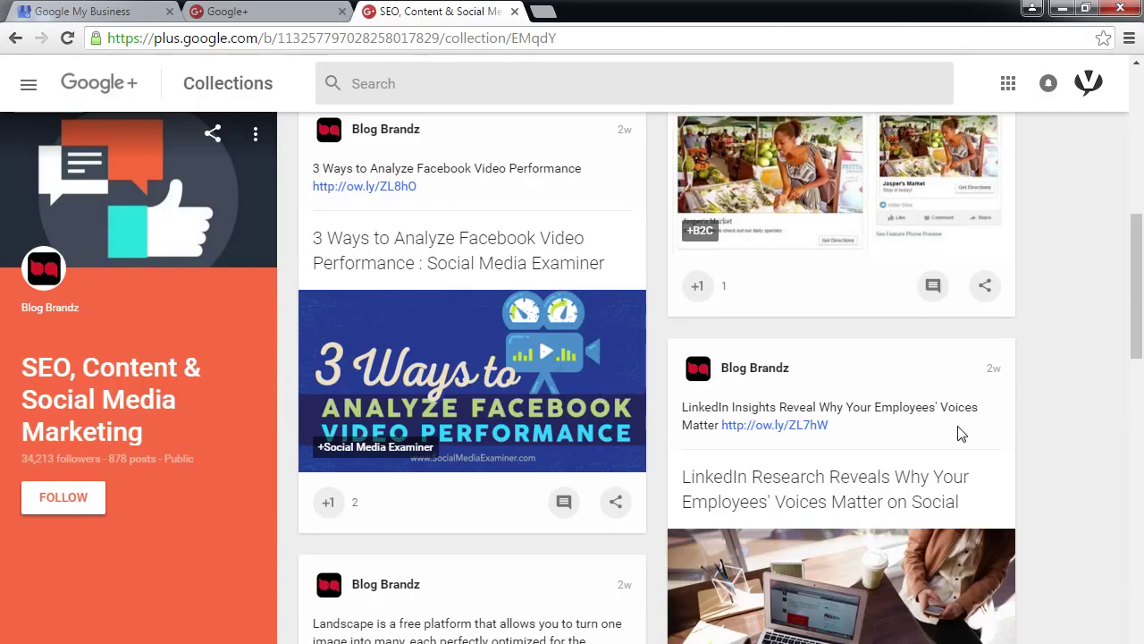
{"action": "scroll", "coordinate": [1044, 432], "scroll_direction": "down", "scroll_amount": 4}
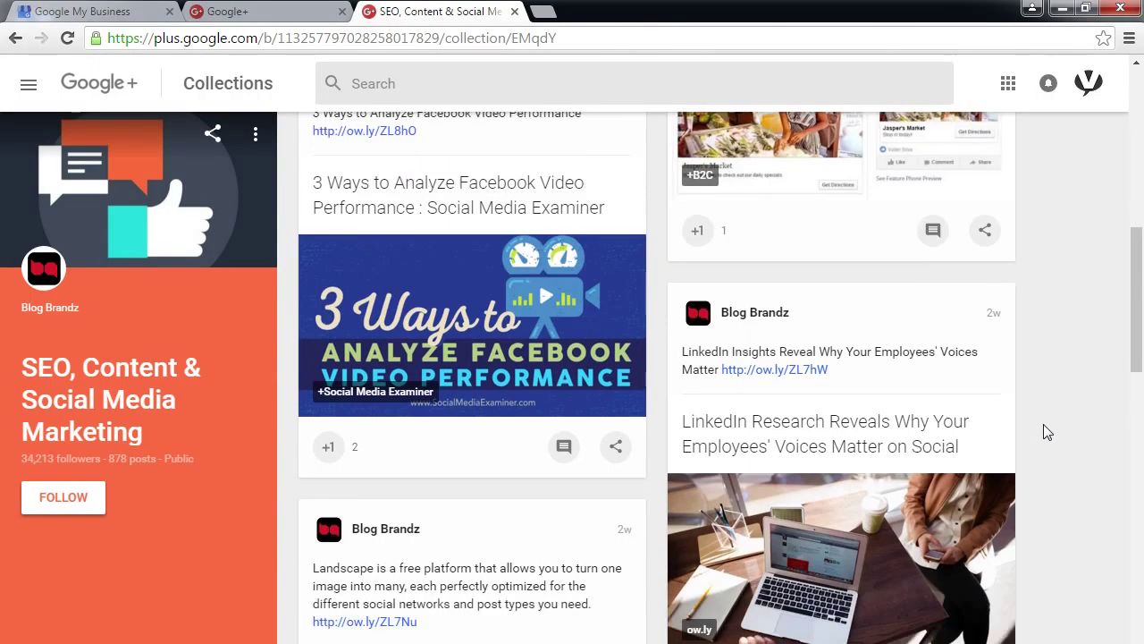
{"action": "scroll", "coordinate": [1043, 426], "scroll_direction": "down", "scroll_amount": 7}
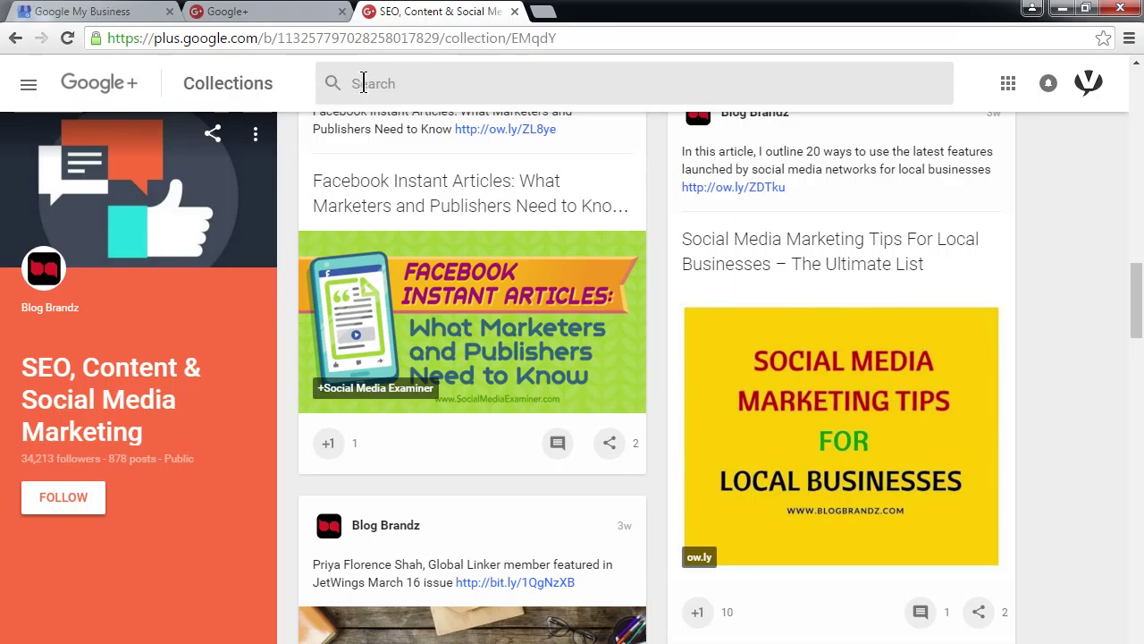
- Search Google+ for "seo tips" and show the full list of matching collections
{"action": "left_click", "coordinate": [393, 84]}
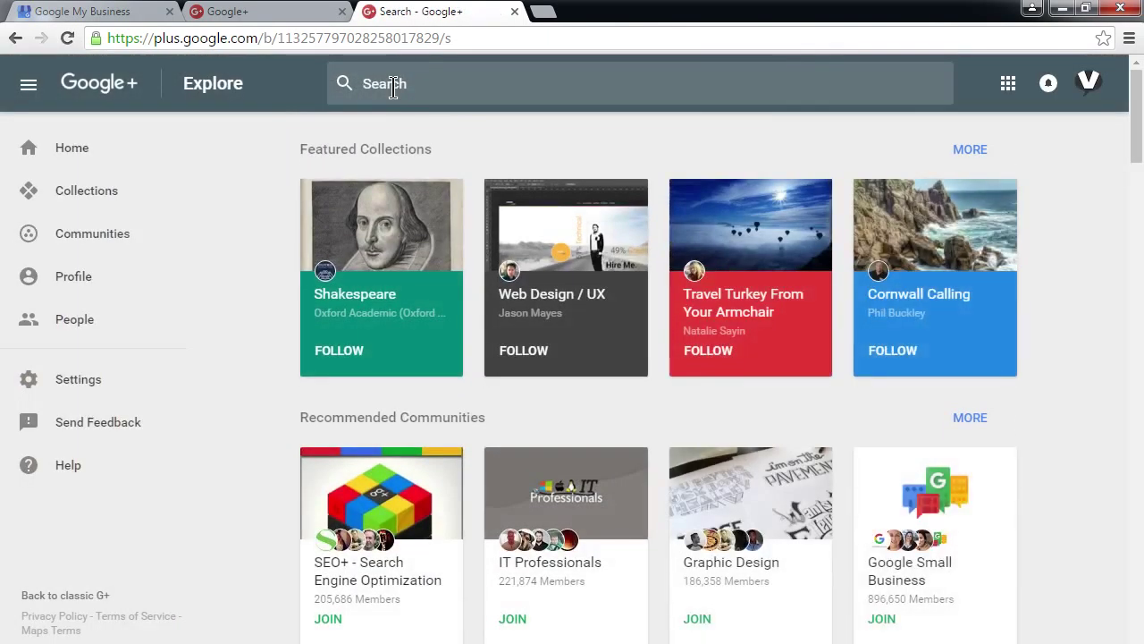
{"action": "type", "text": "seo"}
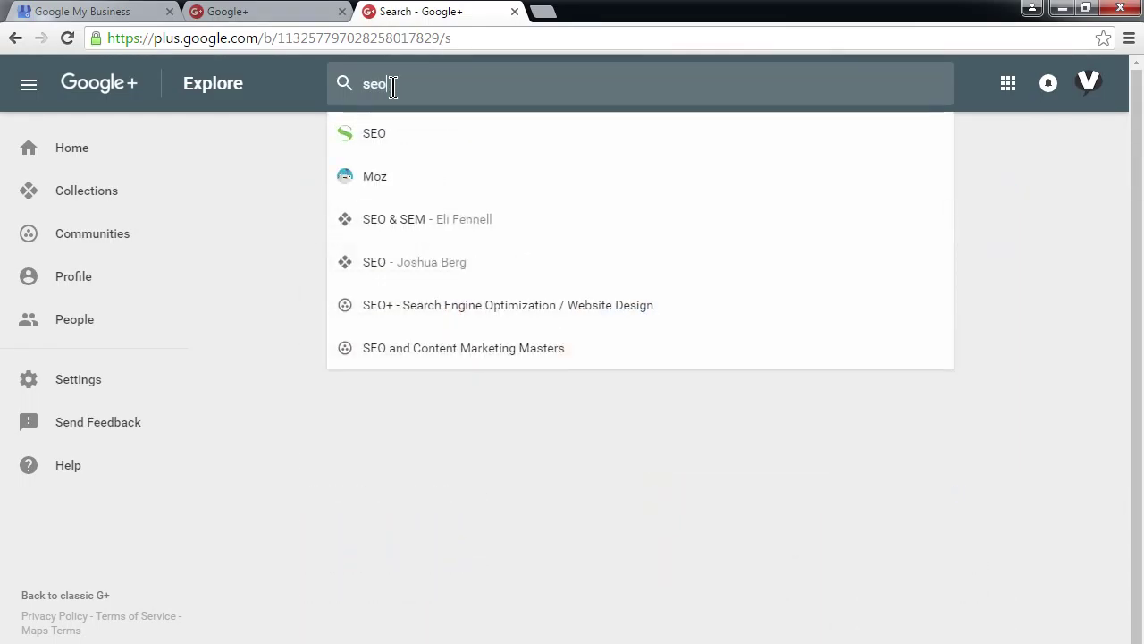
{"action": "type", "text": " tips"}
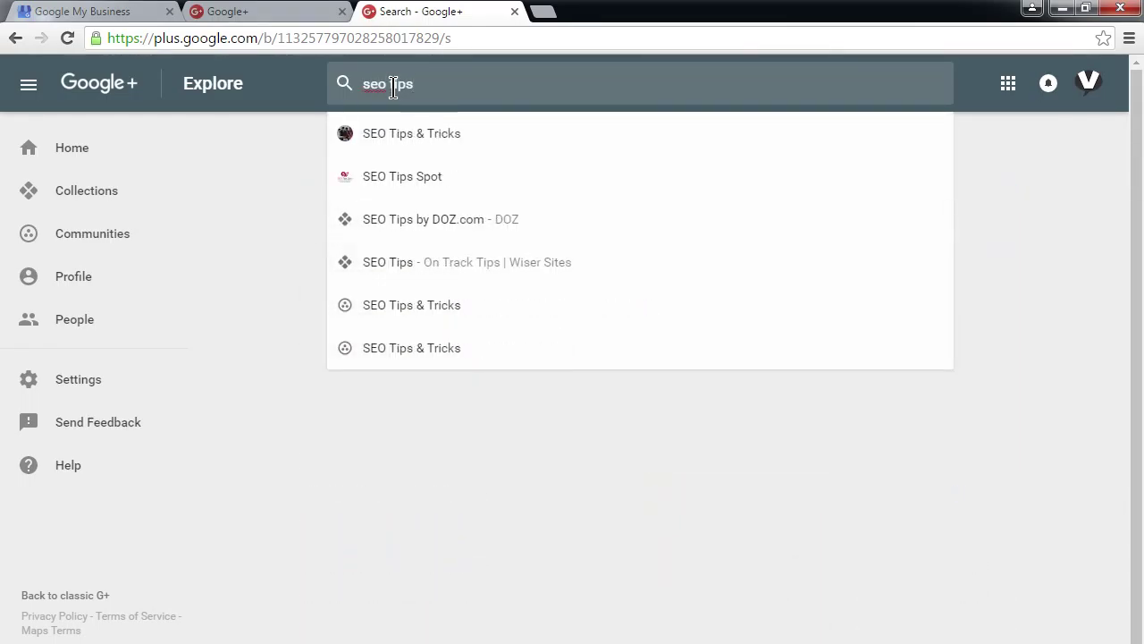
{"action": "key", "text": "Return"}
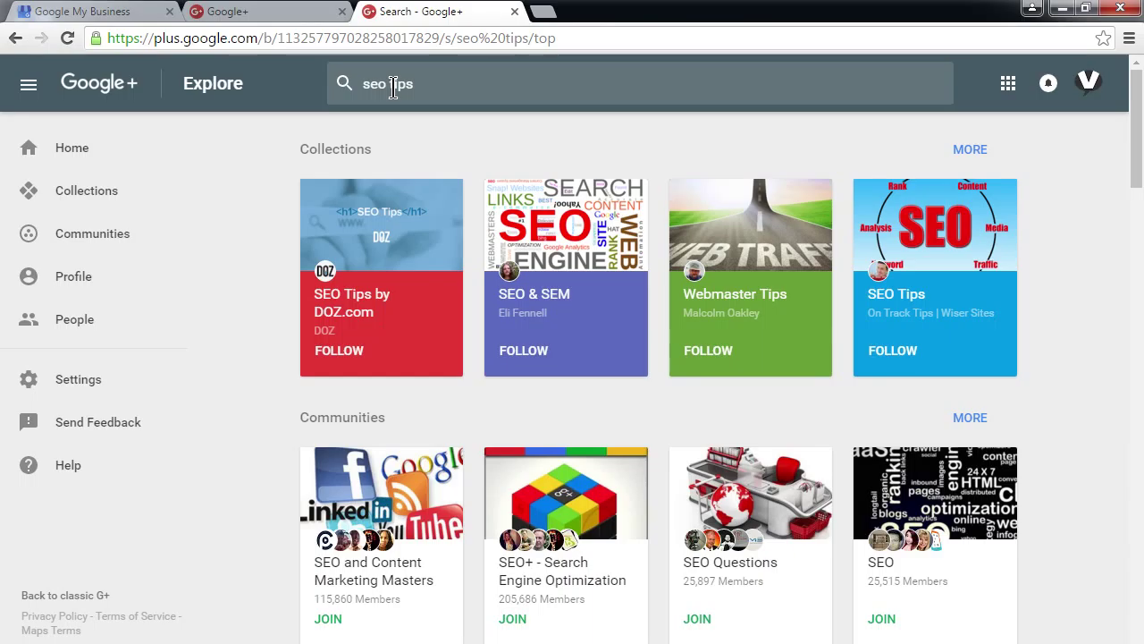
{"action": "left_click", "coordinate": [978, 153]}
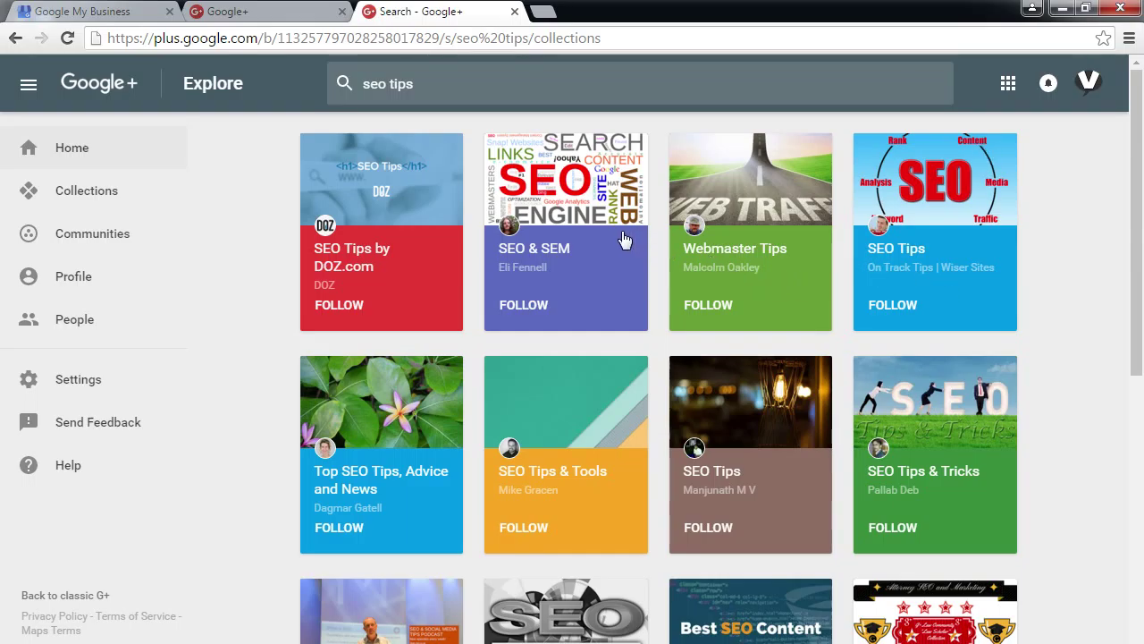
- Open the SEO & SEM collection from the search results and look through its posts
{"action": "left_click", "coordinate": [542, 194]}
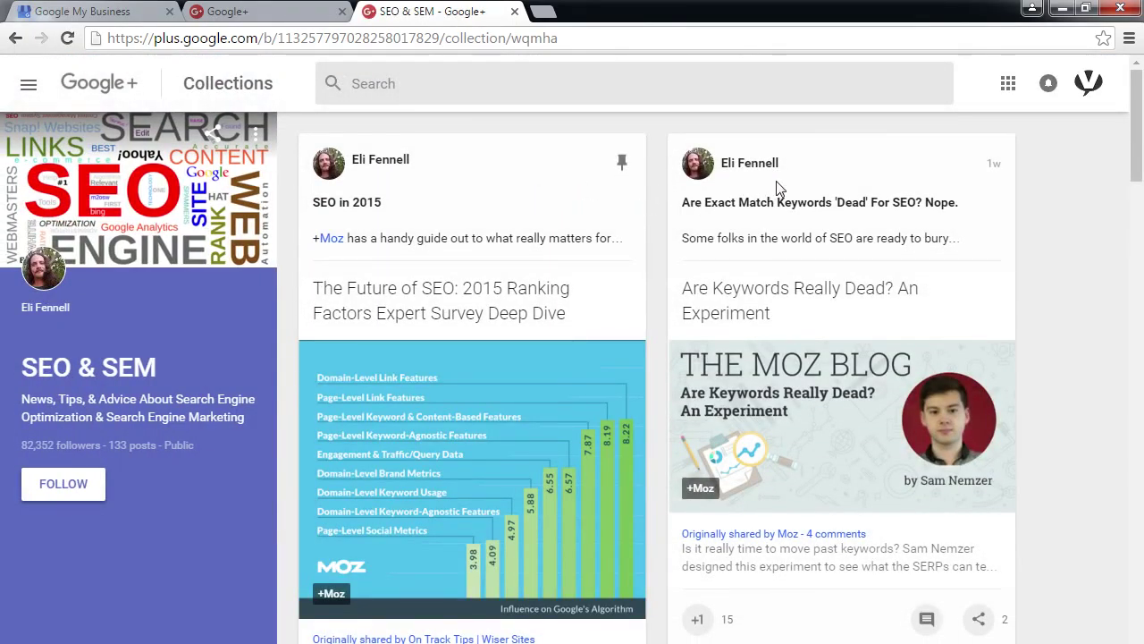
{"action": "scroll", "coordinate": [860, 170], "scroll_direction": "down", "scroll_amount": 1}
{"action": "scroll", "coordinate": [861, 170], "scroll_direction": "down", "scroll_amount": 4}
{"action": "scroll", "coordinate": [819, 332], "scroll_direction": "down", "scroll_amount": 4}
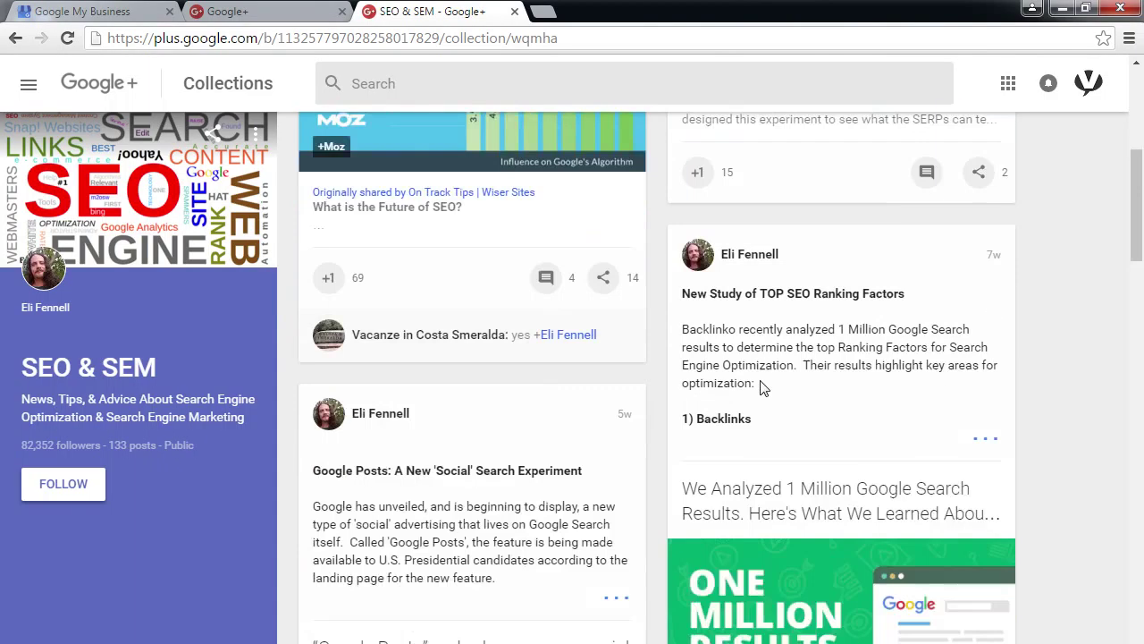
{"action": "scroll", "coordinate": [659, 382], "scroll_direction": "down", "scroll_amount": 2}
{"action": "scroll", "coordinate": [563, 281], "scroll_direction": "down", "scroll_amount": 5}
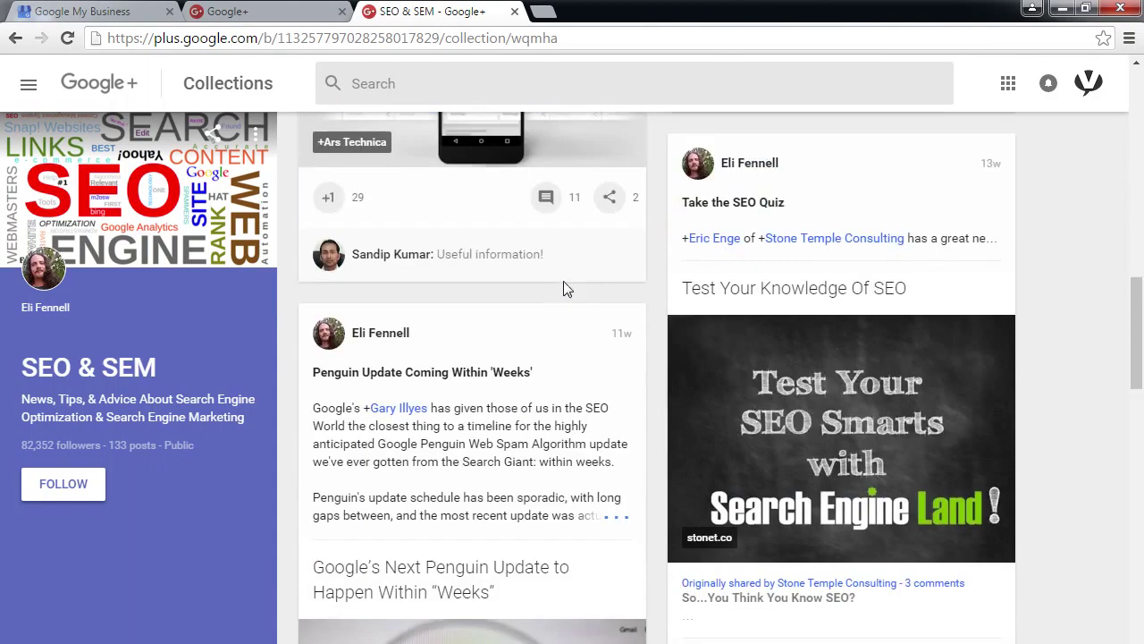
{"action": "scroll", "coordinate": [563, 281], "scroll_direction": "down", "scroll_amount": 4}
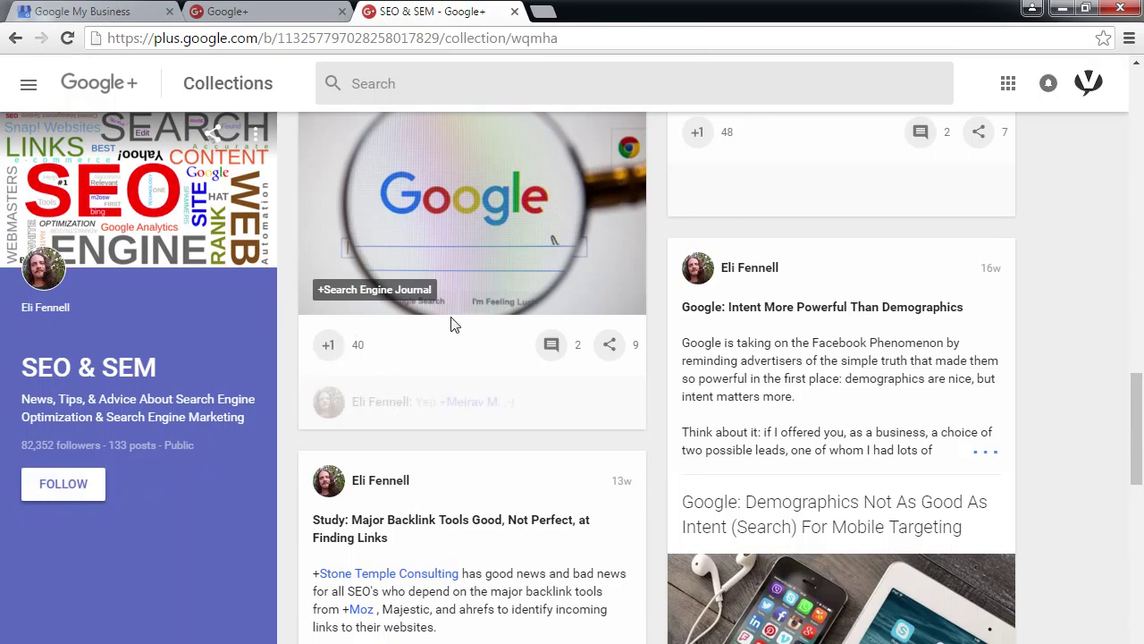
{"action": "scroll", "coordinate": [402, 352], "scroll_direction": "up", "scroll_amount": 4}
{"action": "scroll", "coordinate": [795, 447], "scroll_direction": "down", "scroll_amount": 10}
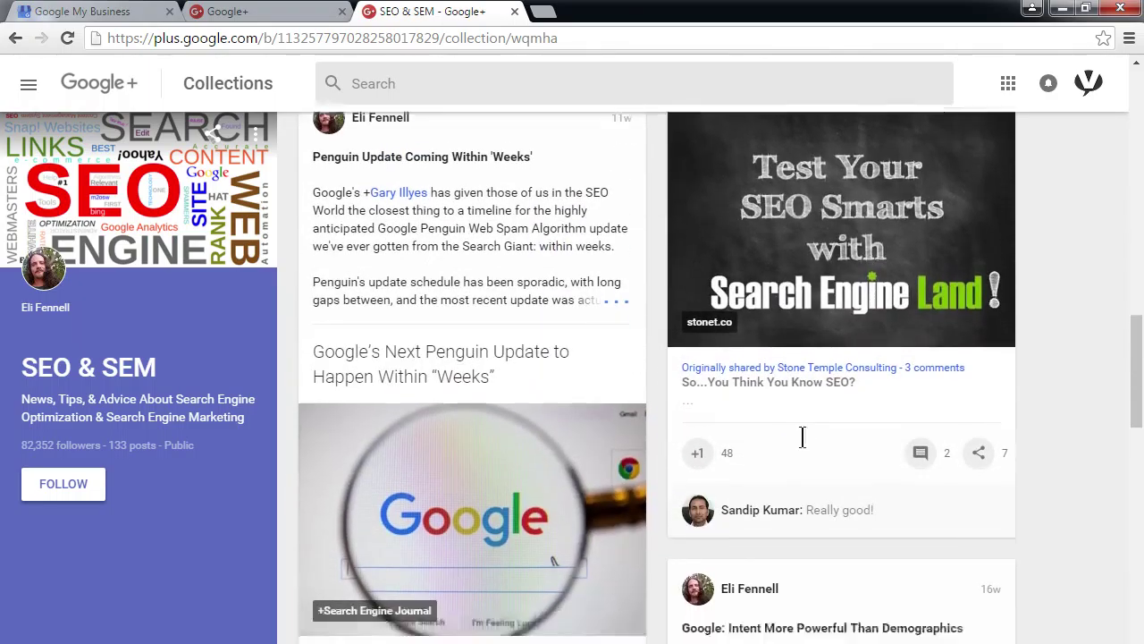
{"action": "scroll", "coordinate": [830, 407], "scroll_direction": "down", "scroll_amount": 5}
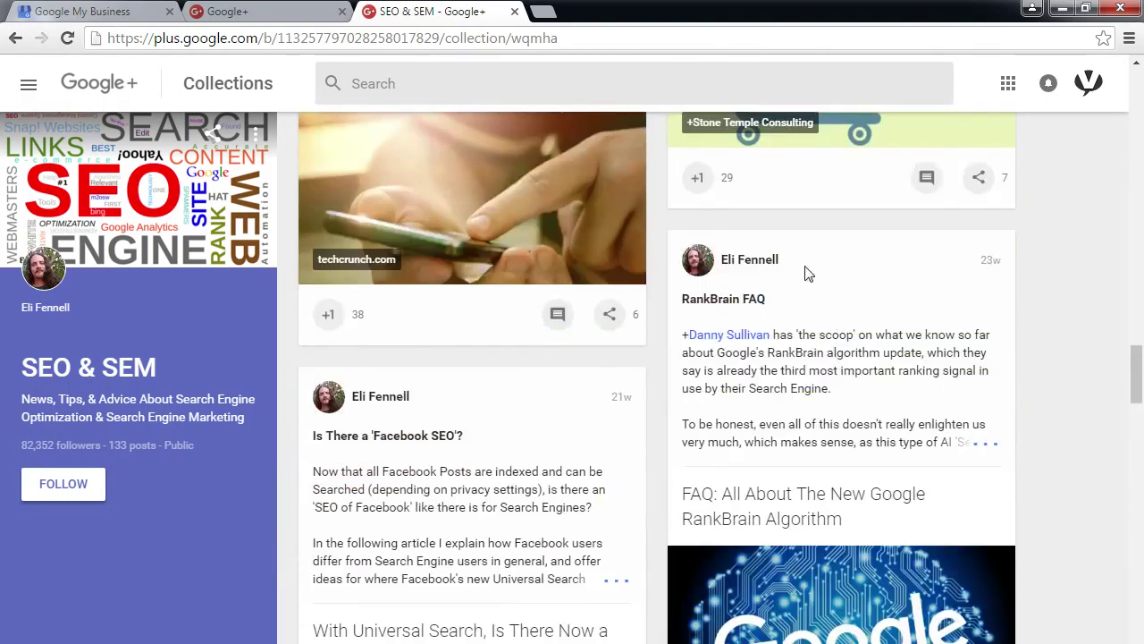
{"action": "scroll", "coordinate": [812, 277], "scroll_direction": "down", "scroll_amount": 5}
{"action": "scroll", "coordinate": [588, 335], "scroll_direction": "down", "scroll_amount": 3}
{"action": "scroll", "coordinate": [588, 338], "scroll_direction": "up", "scroll_amount": 2}
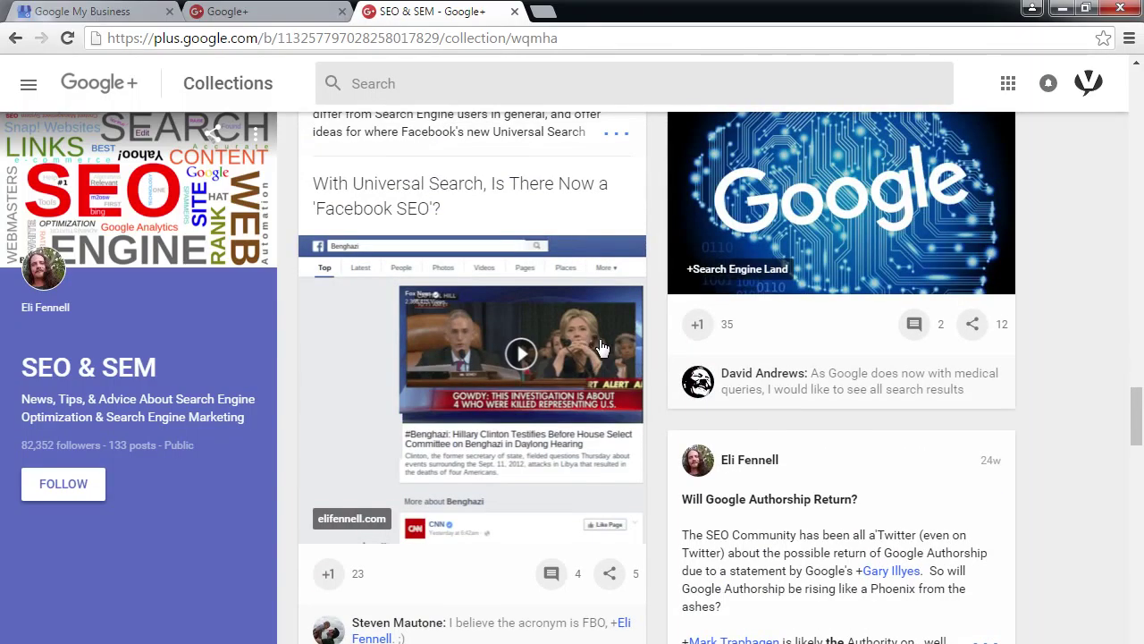
{"action": "scroll", "coordinate": [572, 351], "scroll_direction": "up", "scroll_amount": 5}
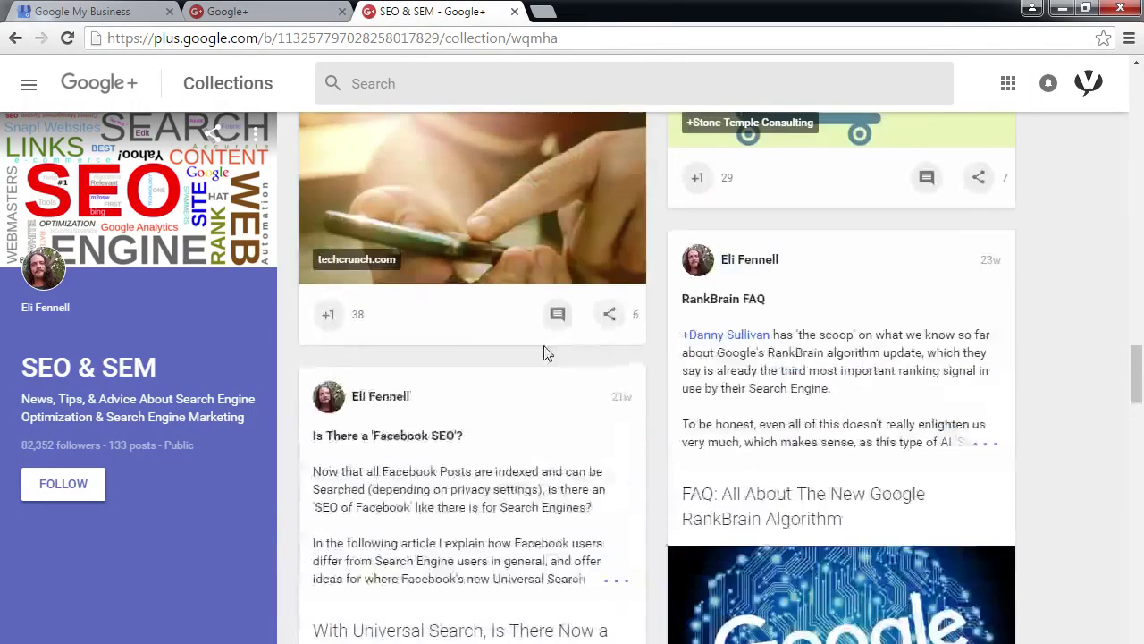
- Search Google+ for "photoshop tips", view the Photoshop collection from the matches and return to the search results
{"action": "left_click", "coordinate": [384, 84]}
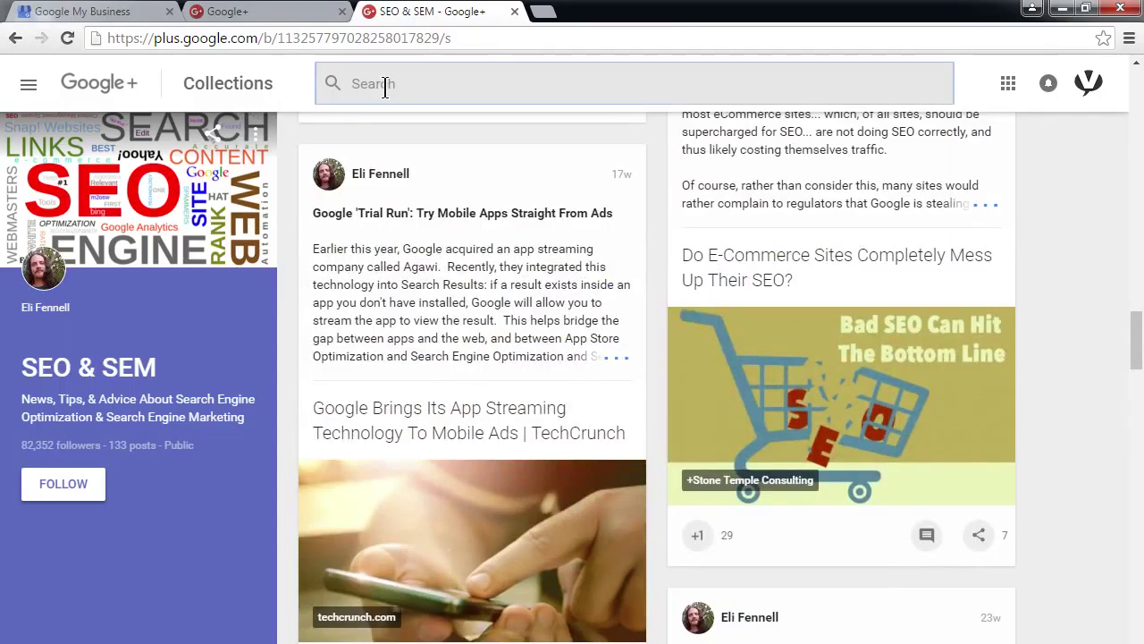
{"action": "type", "text": "photos"}
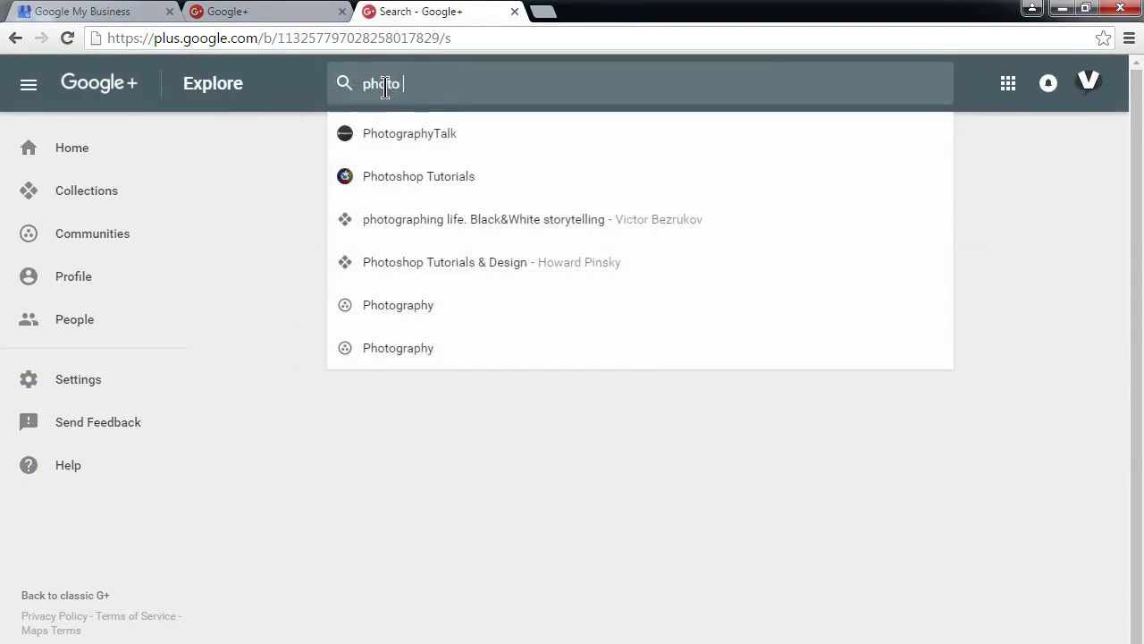
{"action": "type", "text": "hop tips"}
{"action": "key", "text": "Return"}
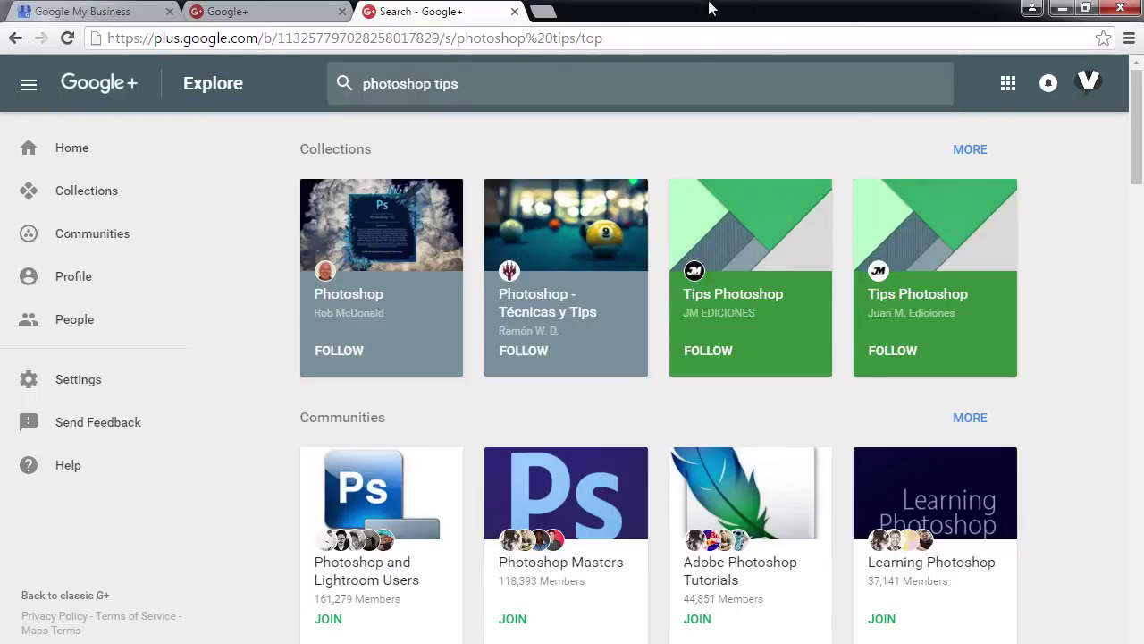
{"action": "left_click", "coordinate": [413, 237]}
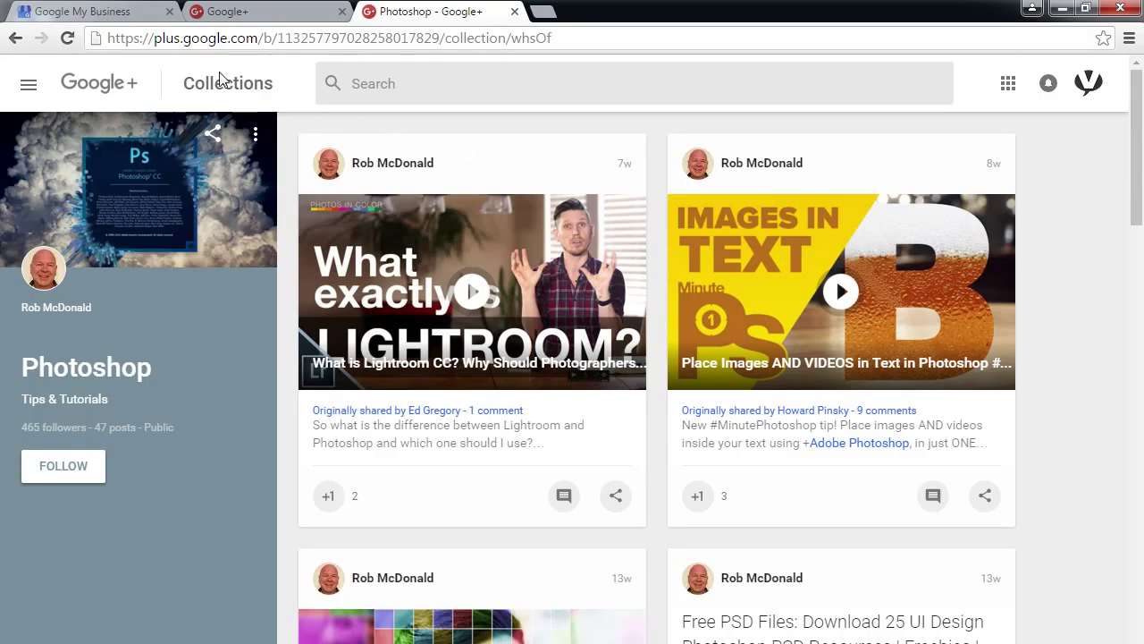
{"action": "left_click", "coordinate": [18, 39]}
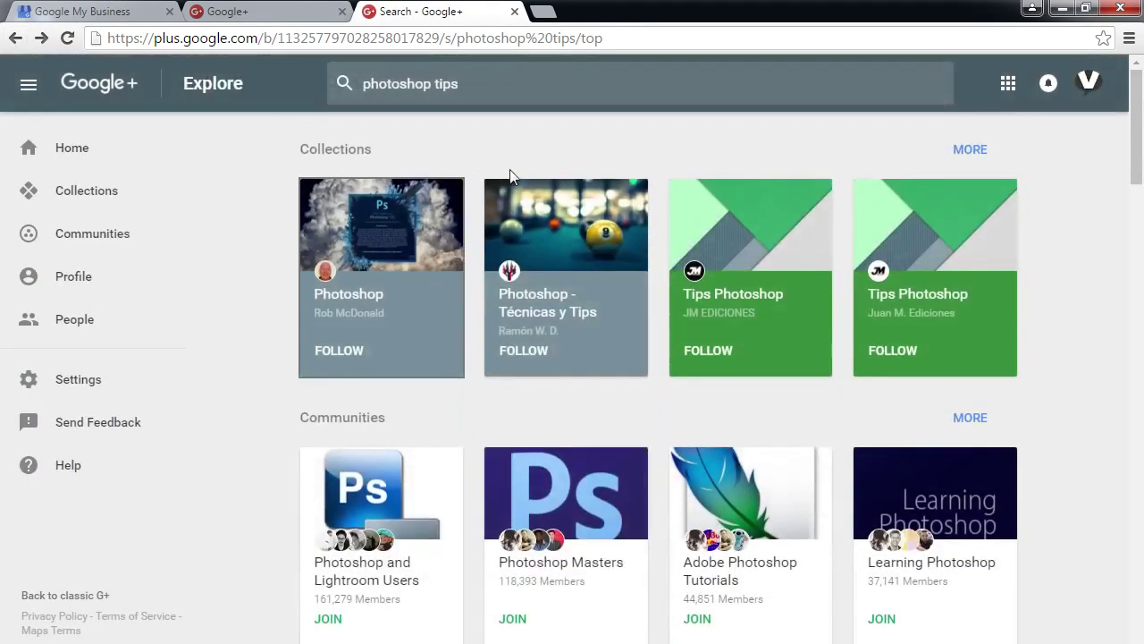
- Show the full list of collections matching the Photoshop search and open the Photoshop Tips & Tutorials collection
{"action": "left_click", "coordinate": [418, 239]}
{"action": "left_click", "coordinate": [956, 152]}
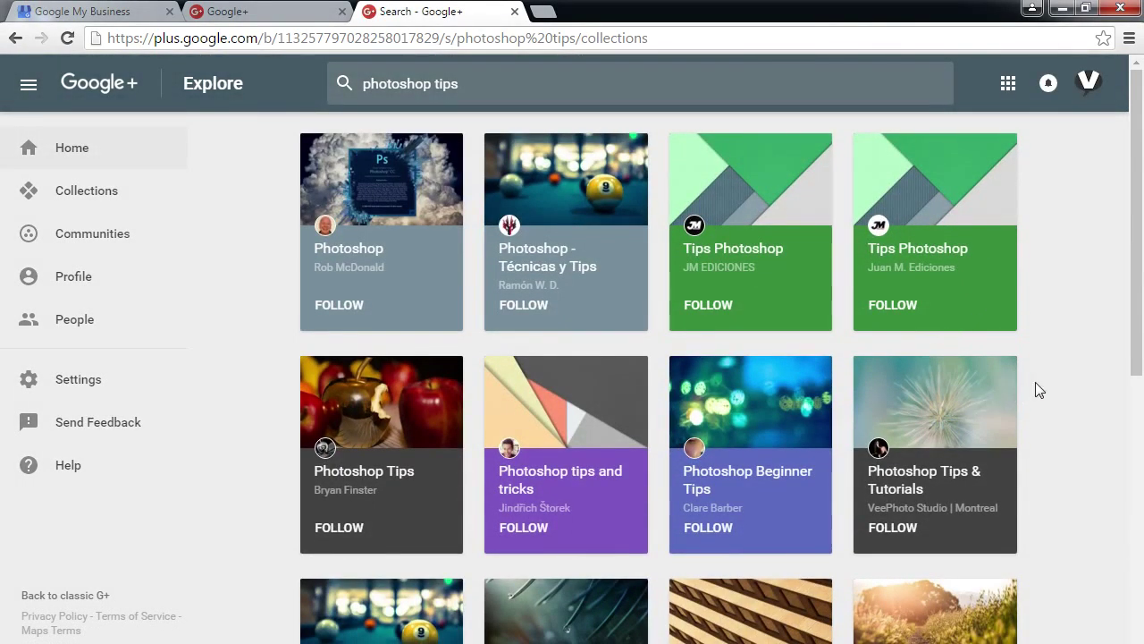
{"action": "left_click", "coordinate": [963, 424]}
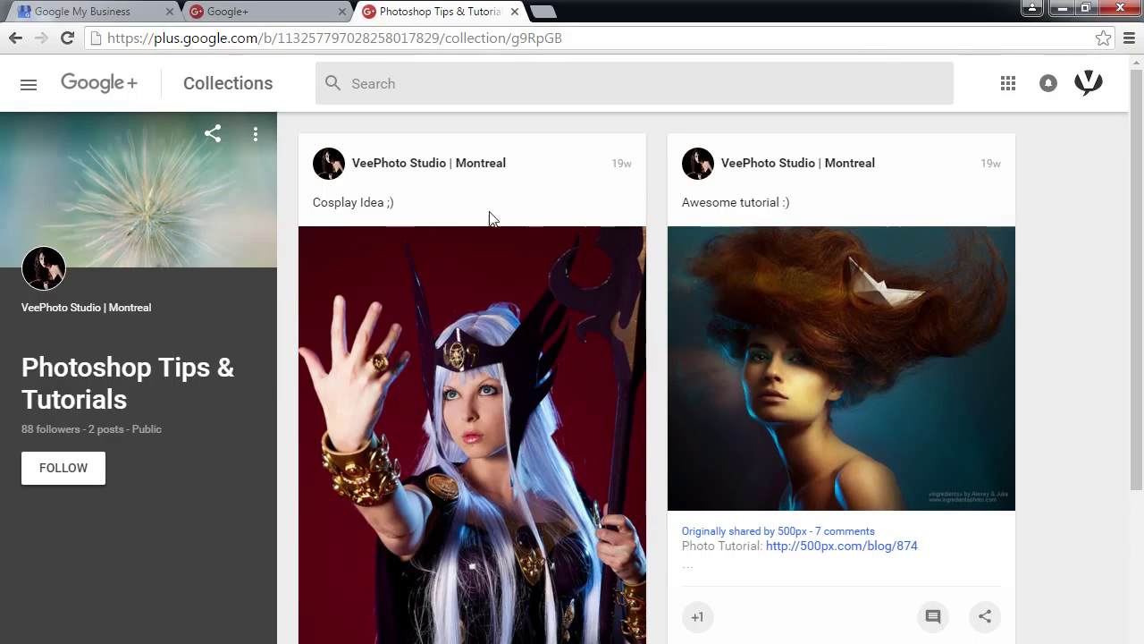
- Go to the followed collections, view the Comics collection and return to the followed list
{"action": "left_click", "coordinate": [27, 86]}
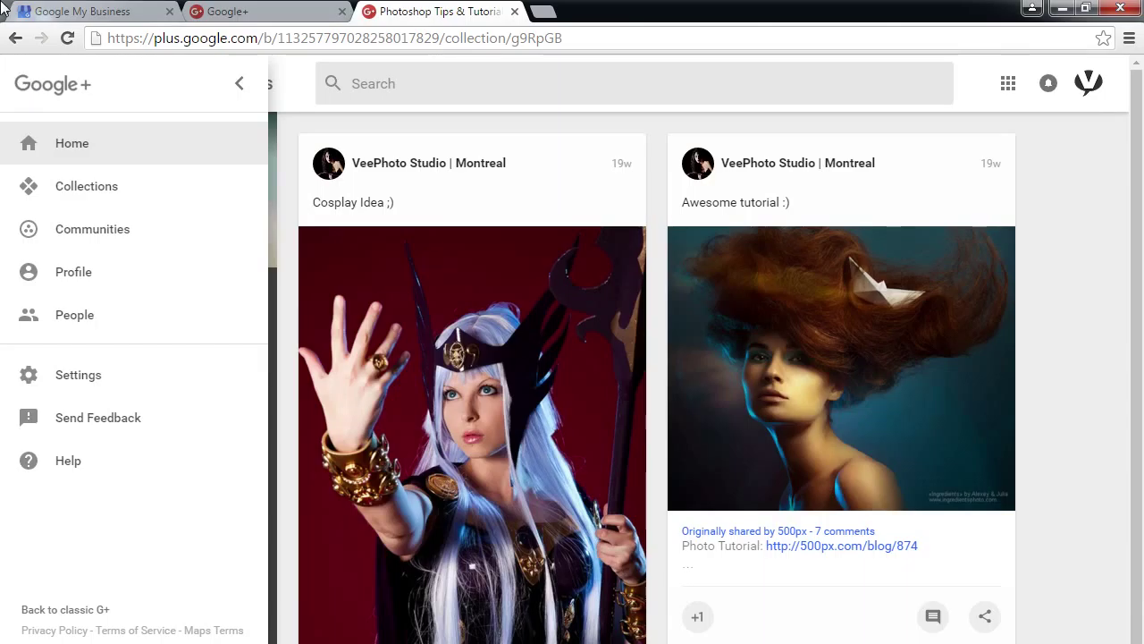
{"action": "left_click", "coordinate": [38, 186]}
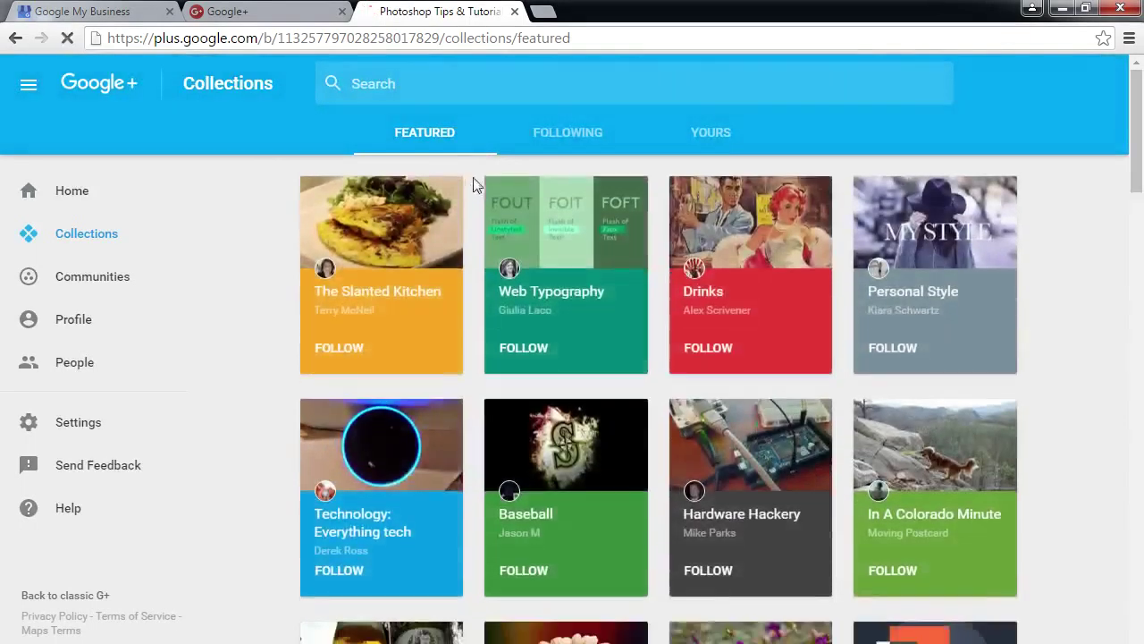
{"action": "left_click", "coordinate": [548, 132]}
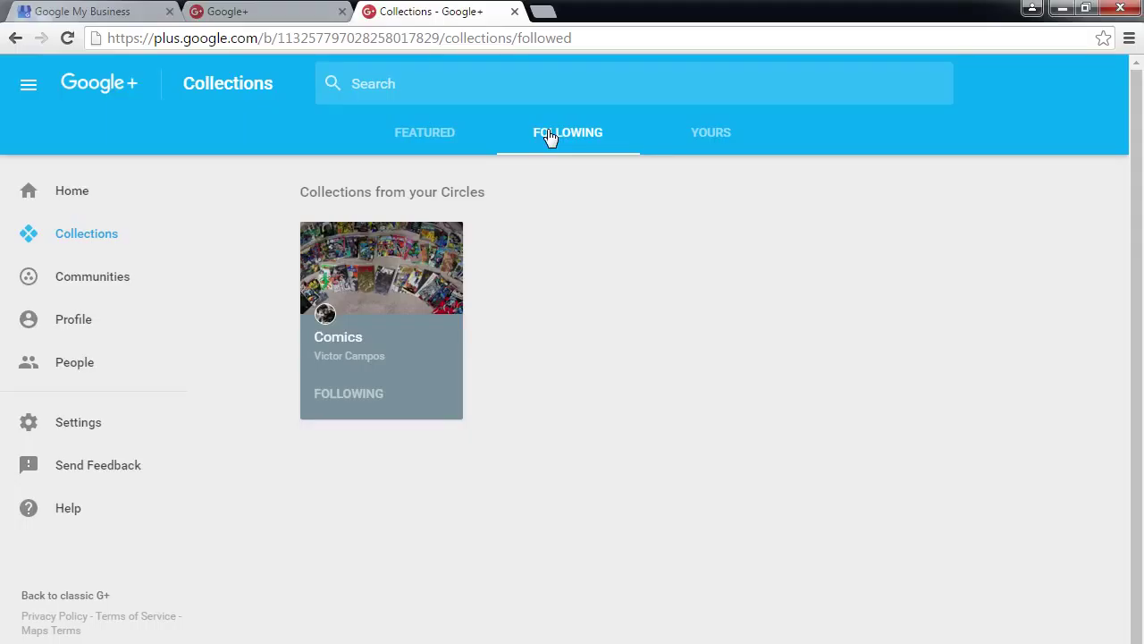
{"action": "left_click", "coordinate": [420, 280]}
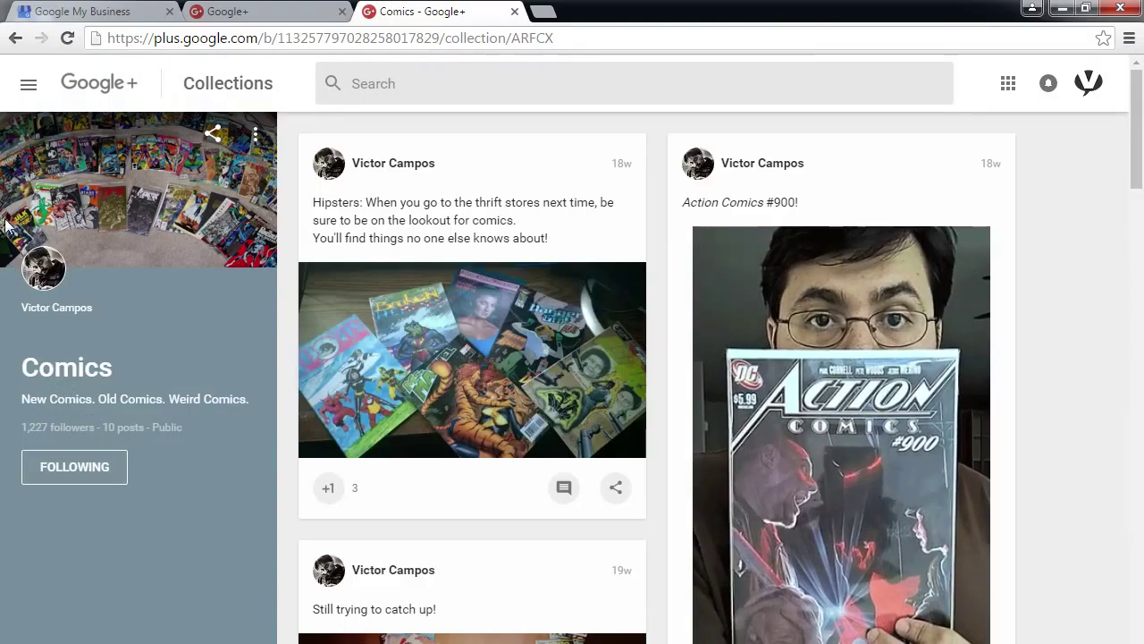
{"action": "left_click", "coordinate": [15, 37]}
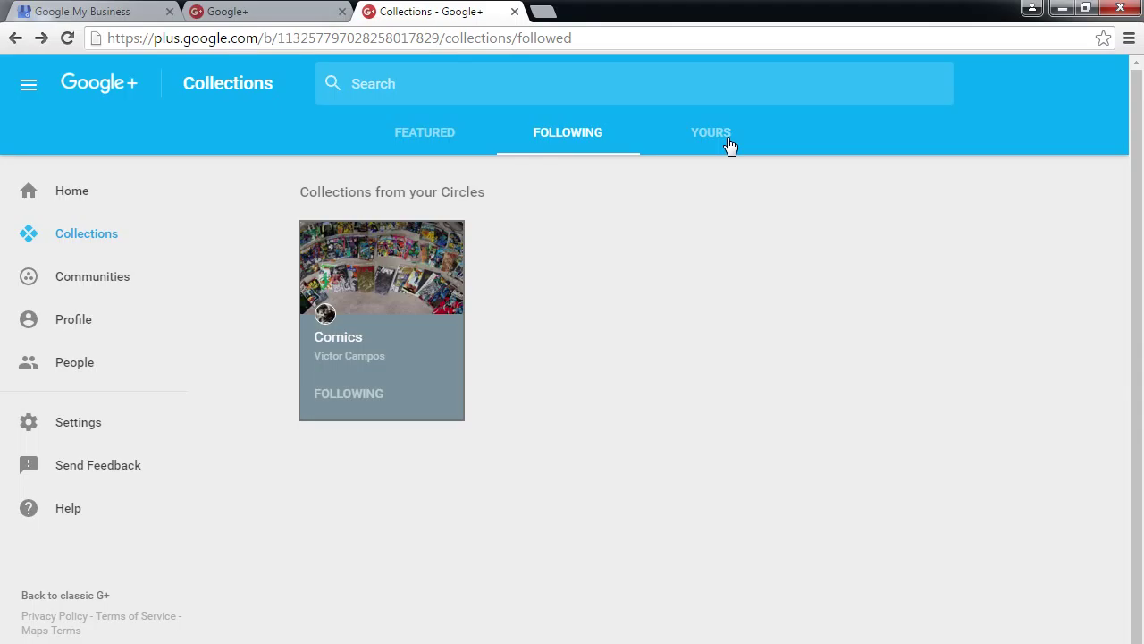
- Start creating a collection among the page's own collections and name it "Classic Tech"
{"action": "left_click", "coordinate": [729, 143]}
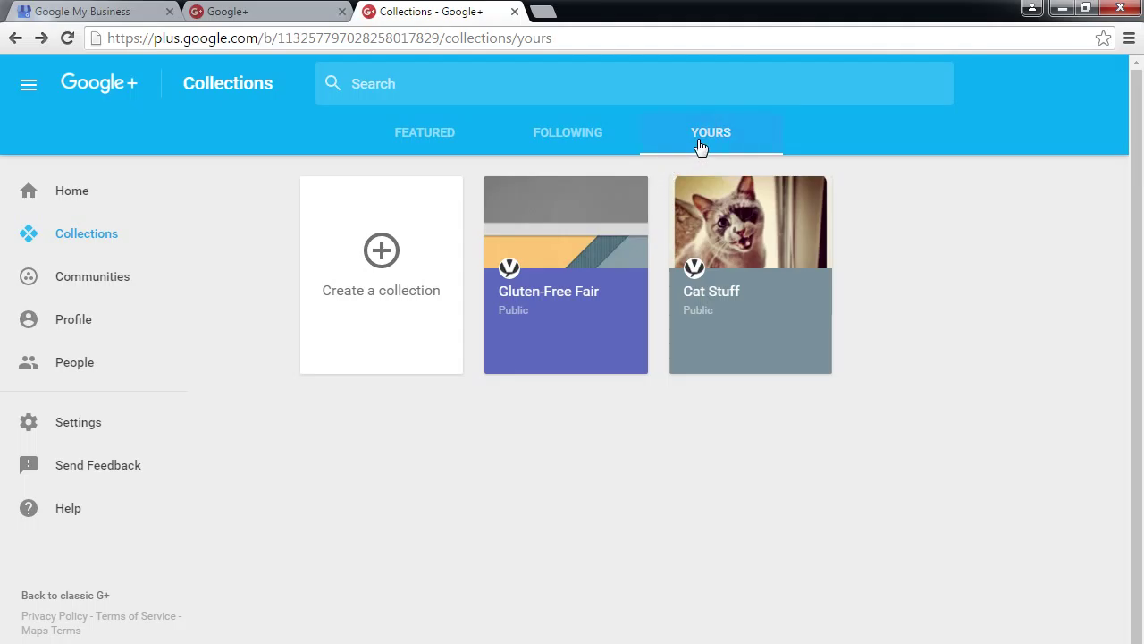
{"action": "left_click", "coordinate": [399, 266]}
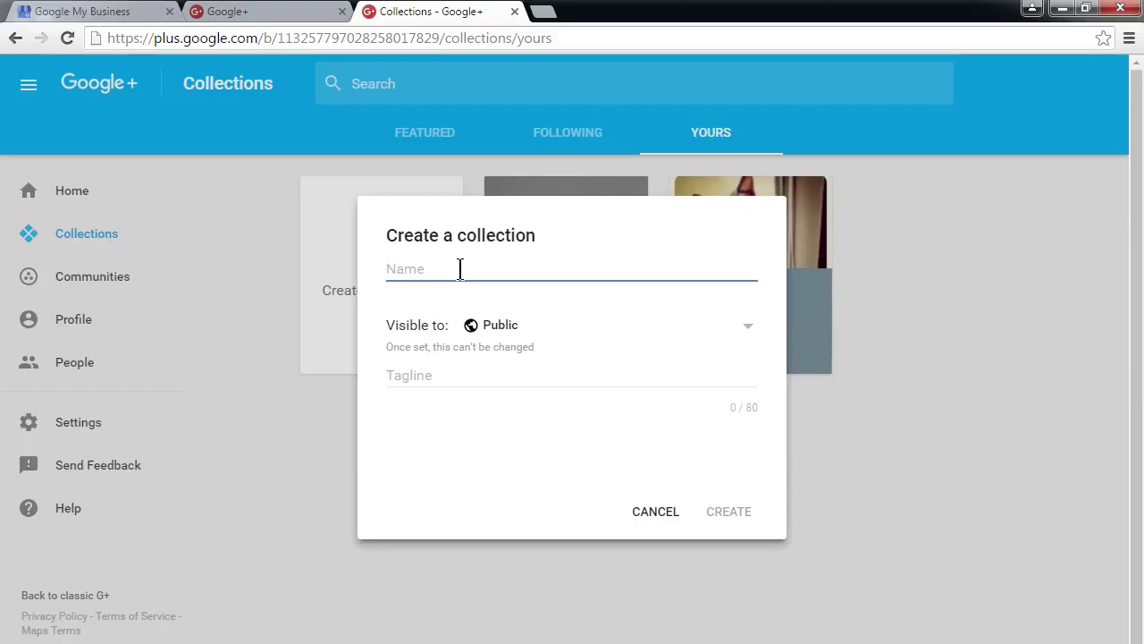
{"action": "type", "text": "Classic Tech"}
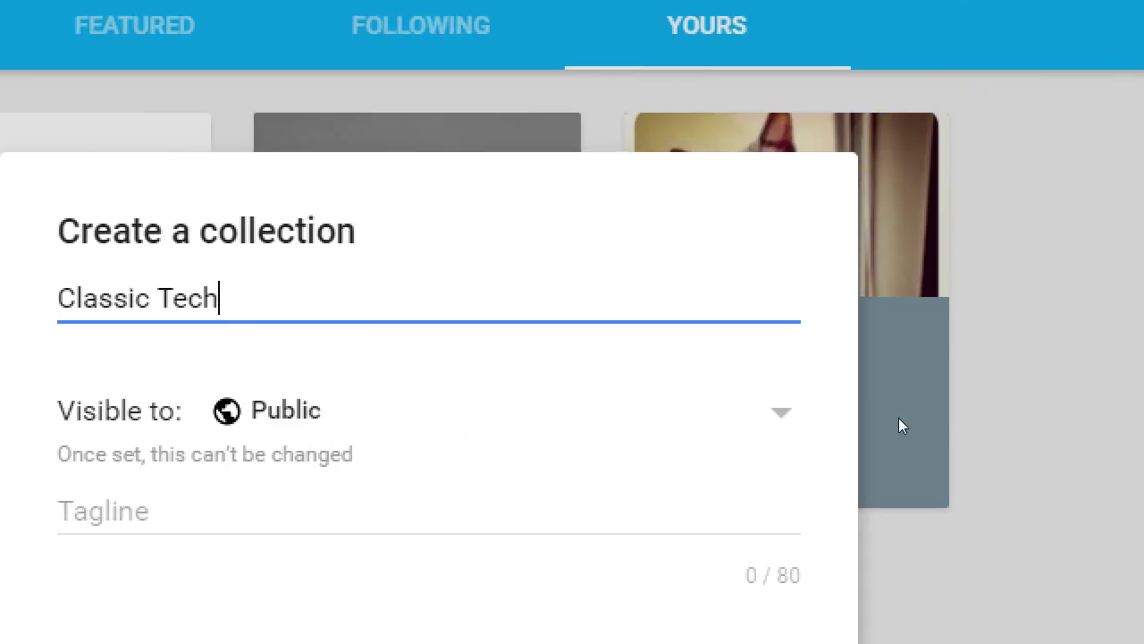
- Examine the visibility options for the new collection and dismiss them without choosing one
{"action": "key", "text": "Tab"}
{"action": "key", "text": "Return"}
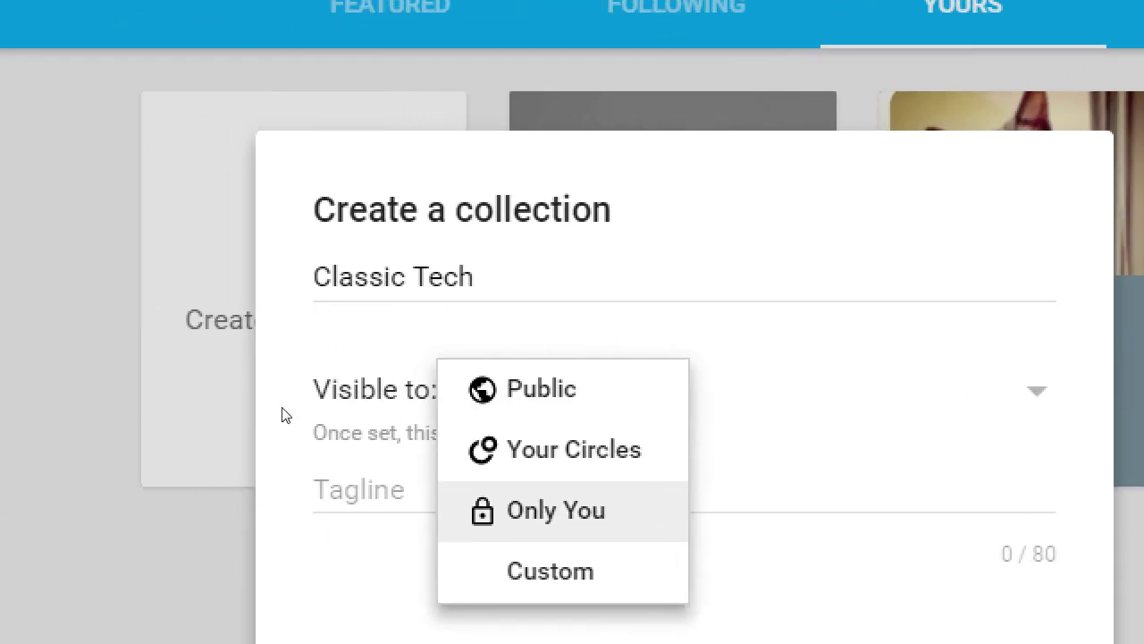
{"action": "key", "text": "Up"}
{"action": "key", "text": "Up"}
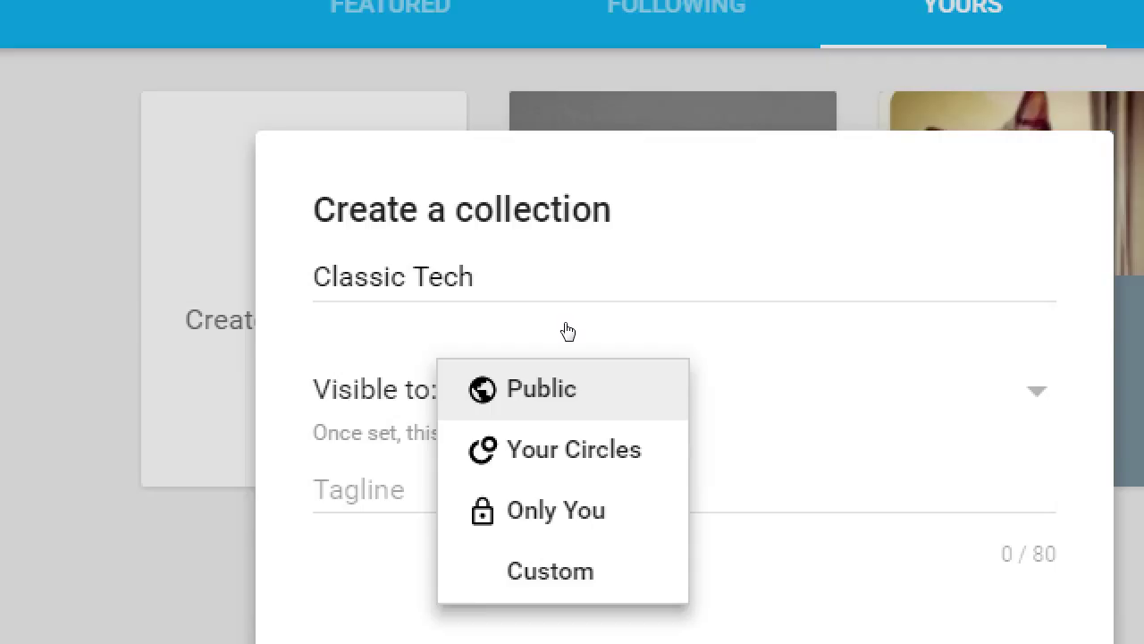
{"action": "key", "text": "Up"}
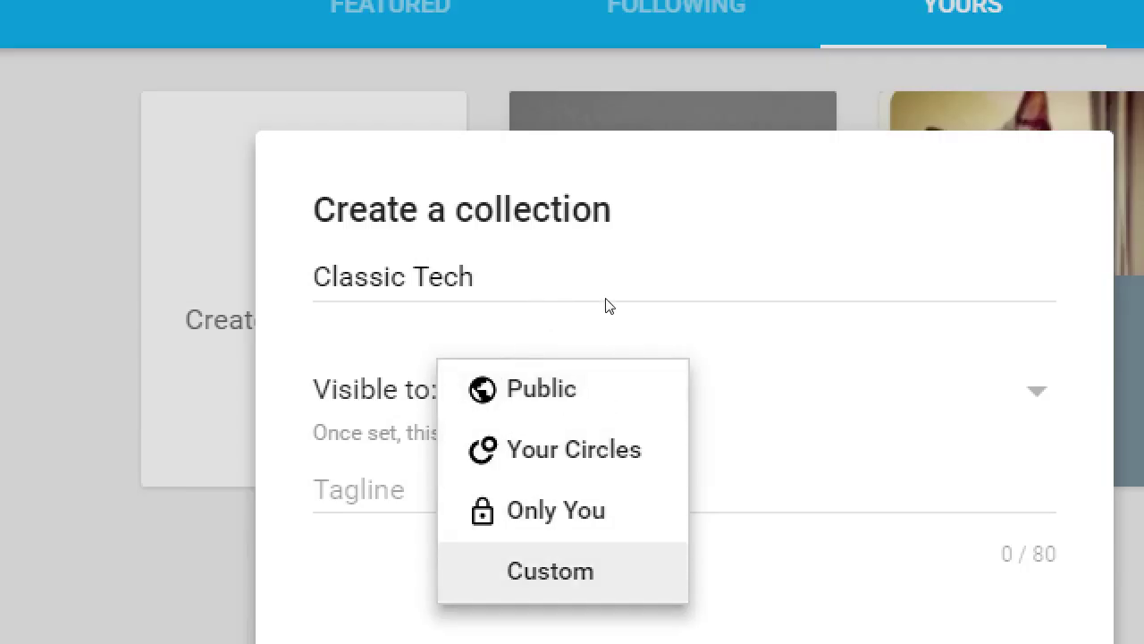
{"action": "key", "text": "Escape"}
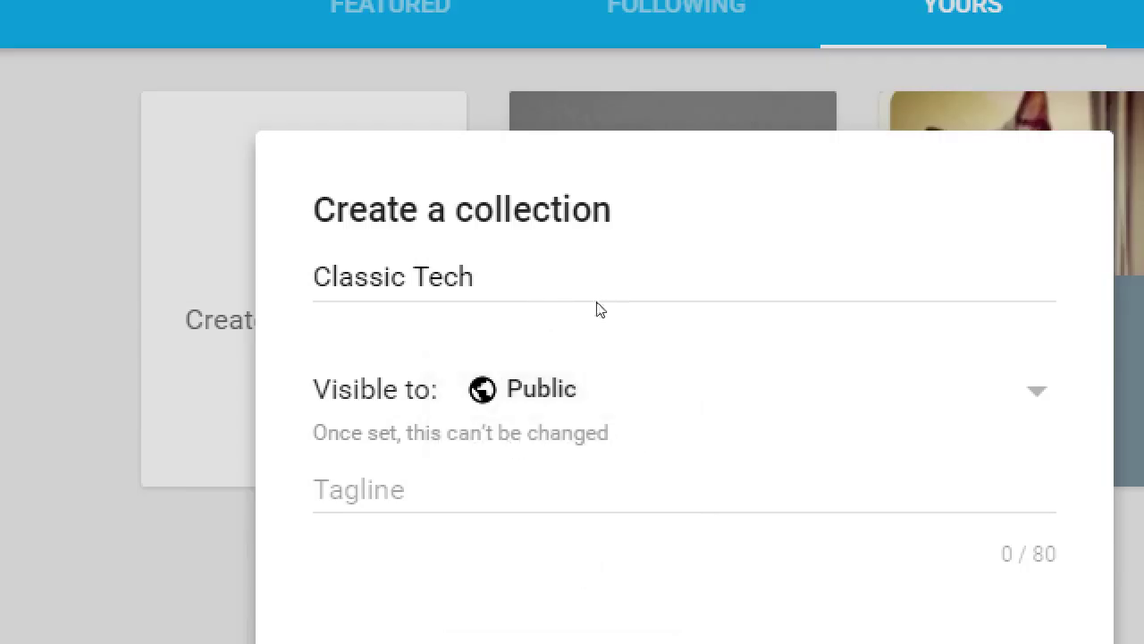
- View the circle sharing choices offered by the Custom visibility option and back out of them
{"action": "left_click", "coordinate": [535, 331]}
{"action": "key", "text": "Up"}
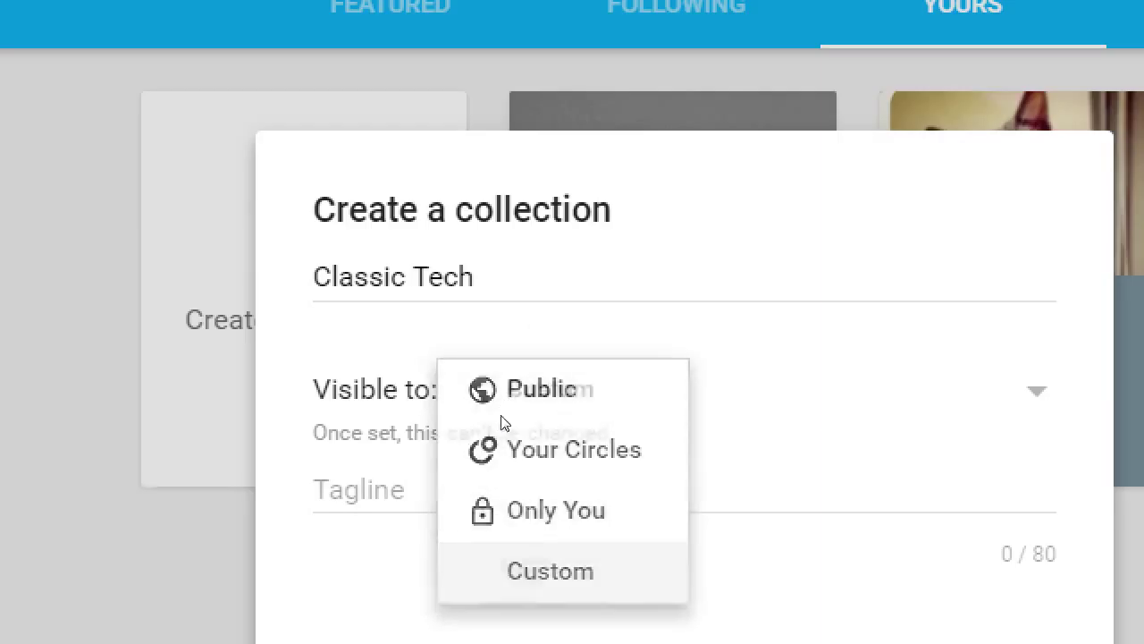
{"action": "key", "text": "Return"}
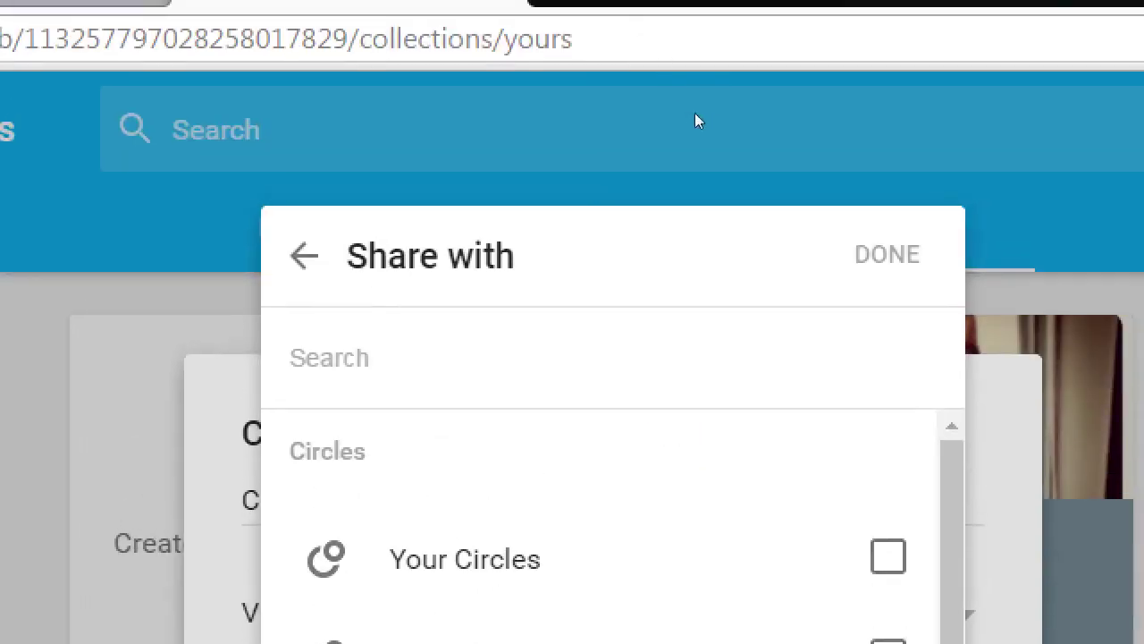
{"action": "left_click", "coordinate": [416, 161]}
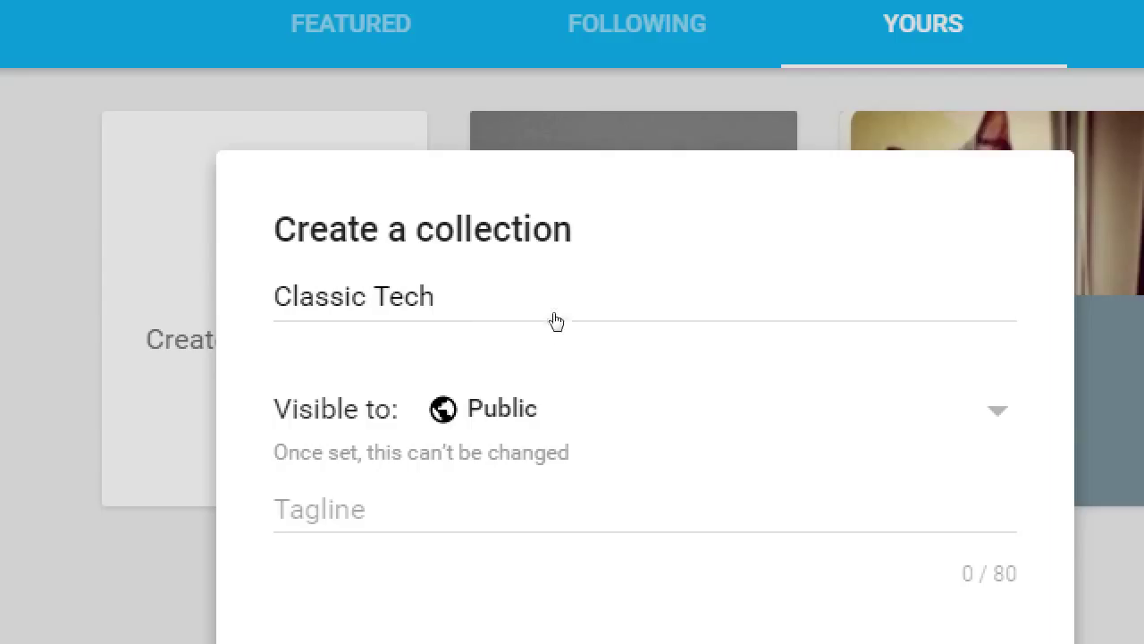
- Enter the tagline "A collection of old and interesting computer memorabilia." for the Classic Tech collection and create it
{"action": "triple_click", "coordinate": [386, 277]}
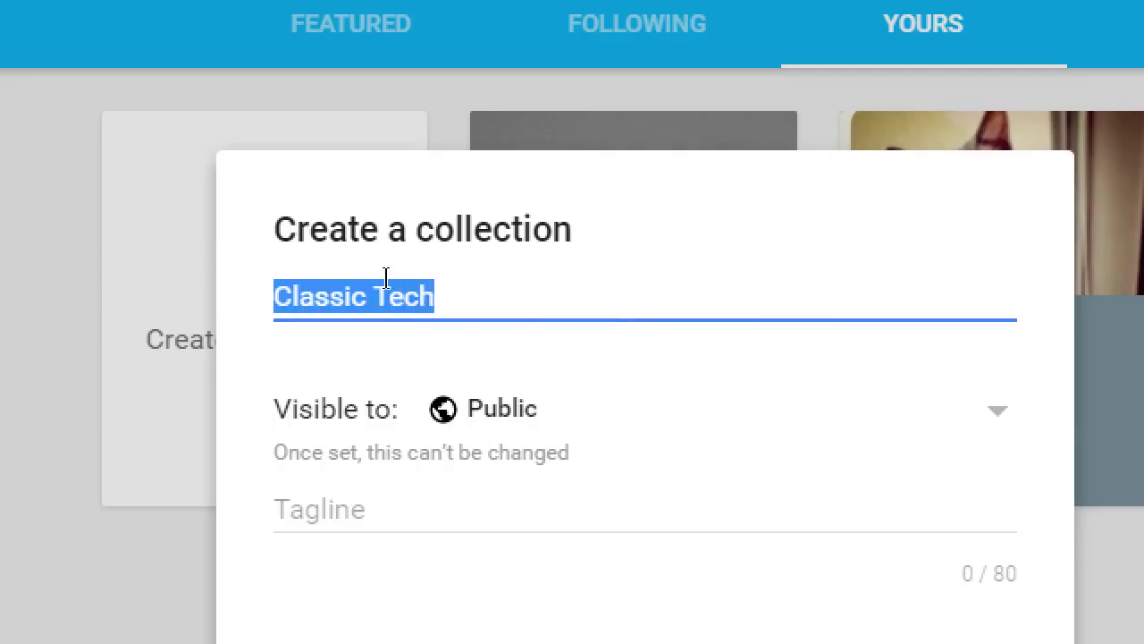
{"action": "key", "text": "Tab"}
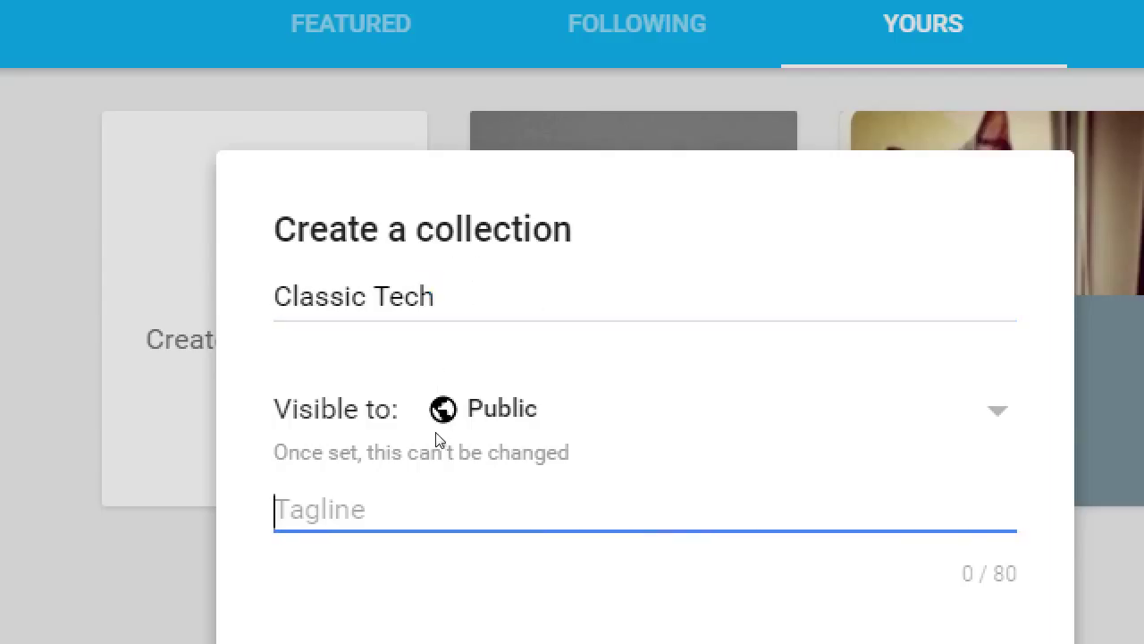
{"action": "type", "text": "A collectiono f l"}
{"action": "key", "text": "BackSpace"}
{"action": "key", "text": "BackSpace"}
{"action": "key", "text": "BackSpace"}
{"action": "key", "text": "BackSpace"}
{"action": "key", "text": "BackSpace"}
{"action": "type", "text": "of old a"}
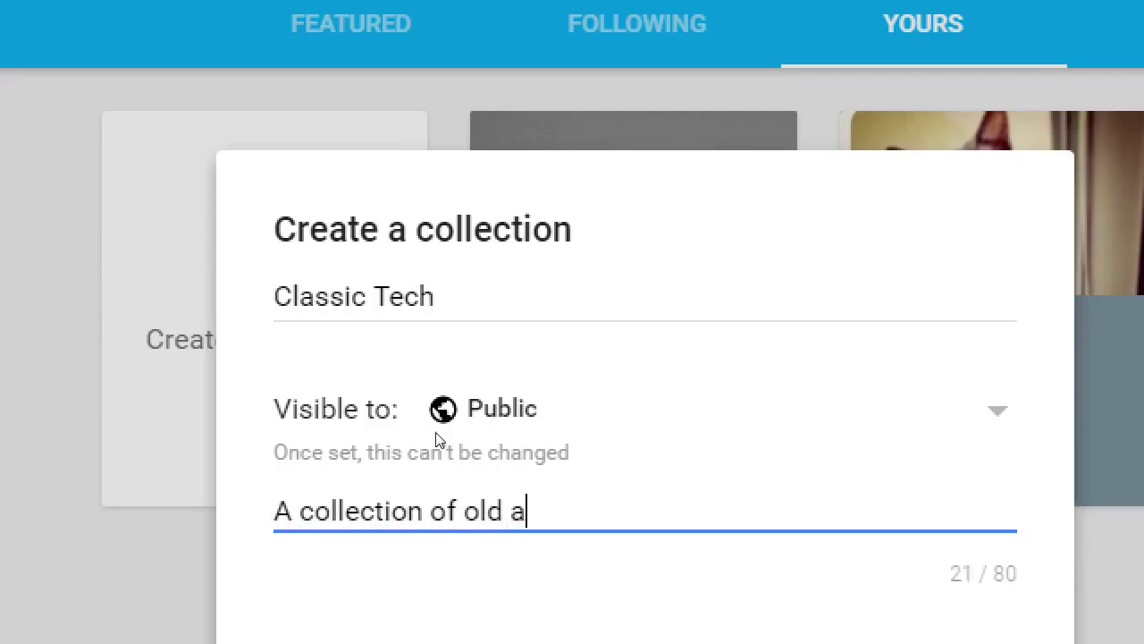
{"action": "type", "text": "ninter"}
{"action": "key", "text": "BackSpace"}
{"action": "key", "text": "BackSpace"}
{"action": "key", "text": "BackSpace"}
{"action": "key", "text": "BackSpace"}
{"action": "key", "text": "BackSpace"}
{"action": "type", "text": "d interesting co"}
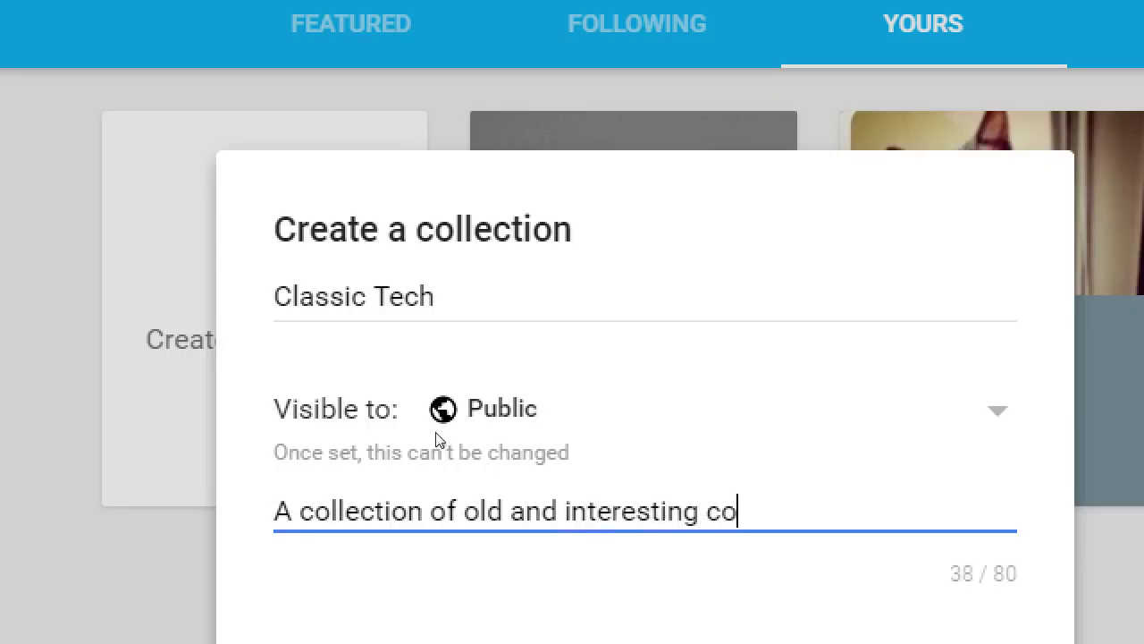
{"action": "type", "text": "mputer memorba"}
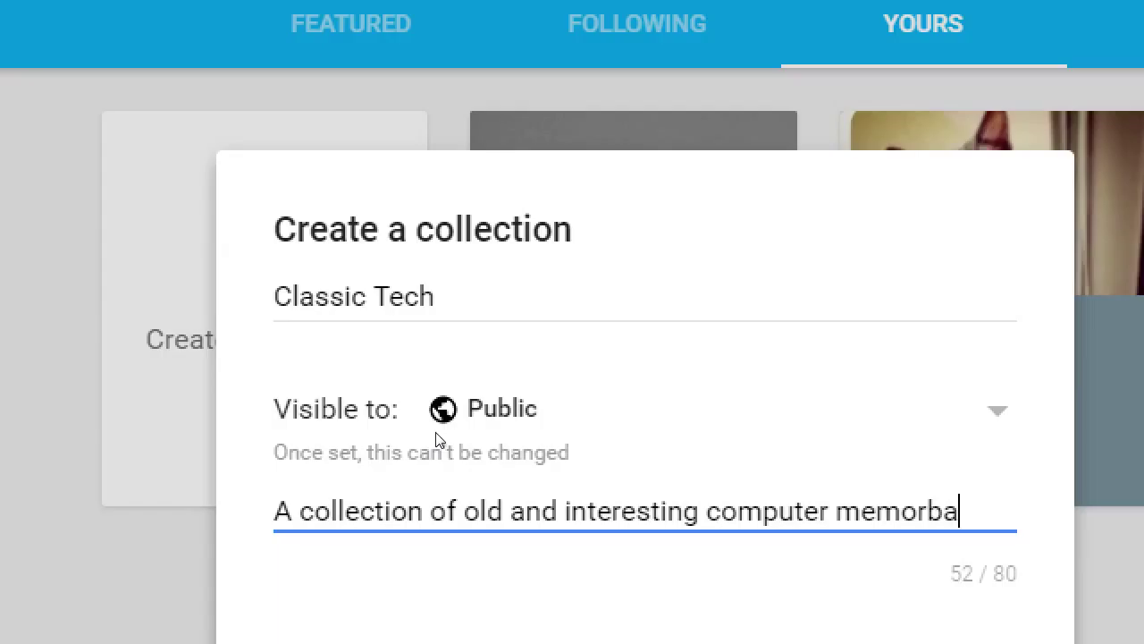
{"action": "type", "text": "ilia"}
{"action": "key", "text": "BackSpace"}
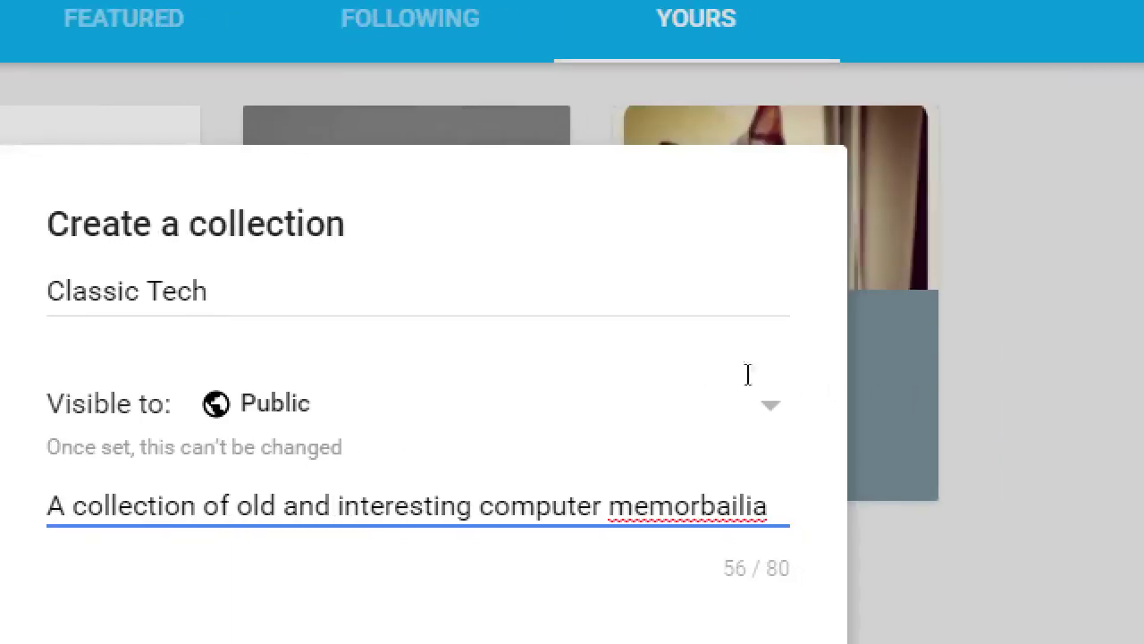
{"action": "right_click", "coordinate": [733, 503]}
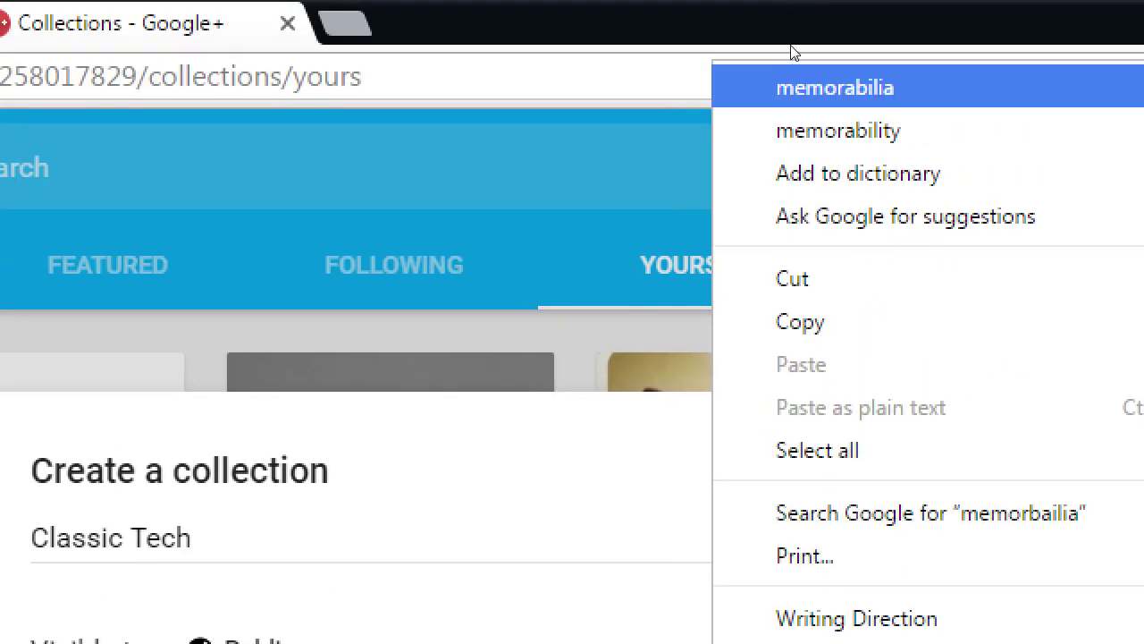
{"action": "left_click", "coordinate": [792, 86]}
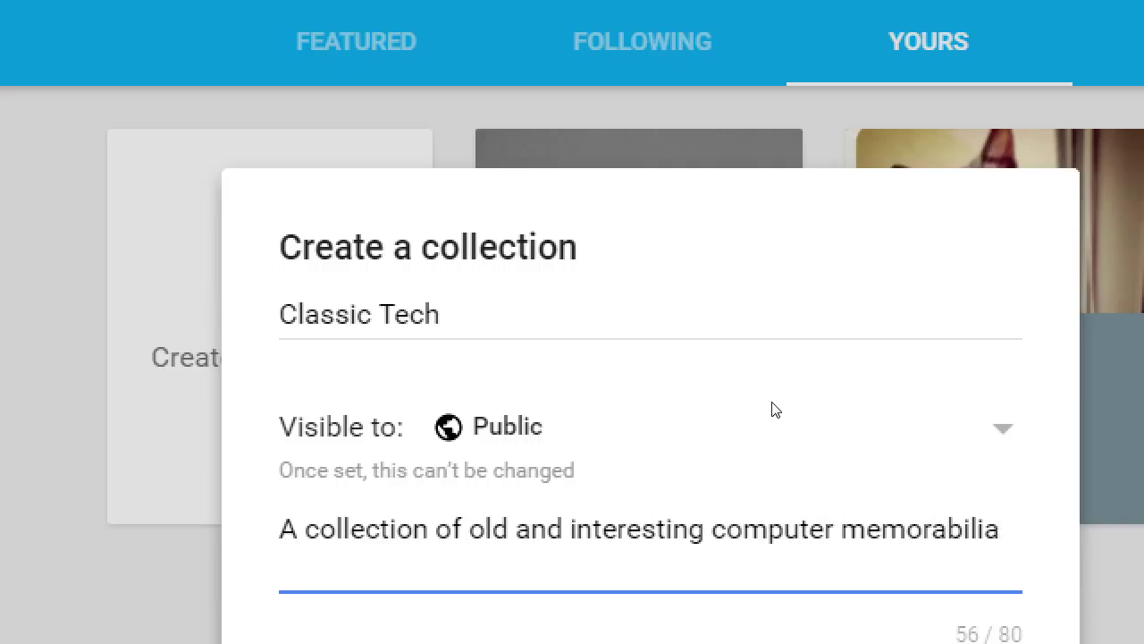
{"action": "type", "text": "."}
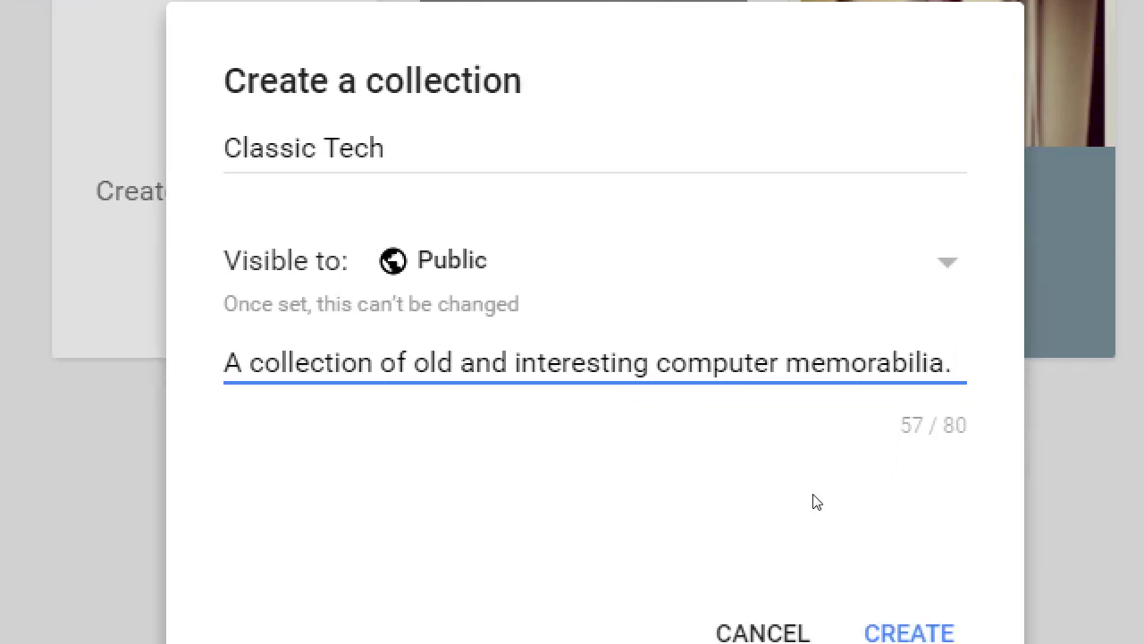
{"action": "key", "text": "Return"}
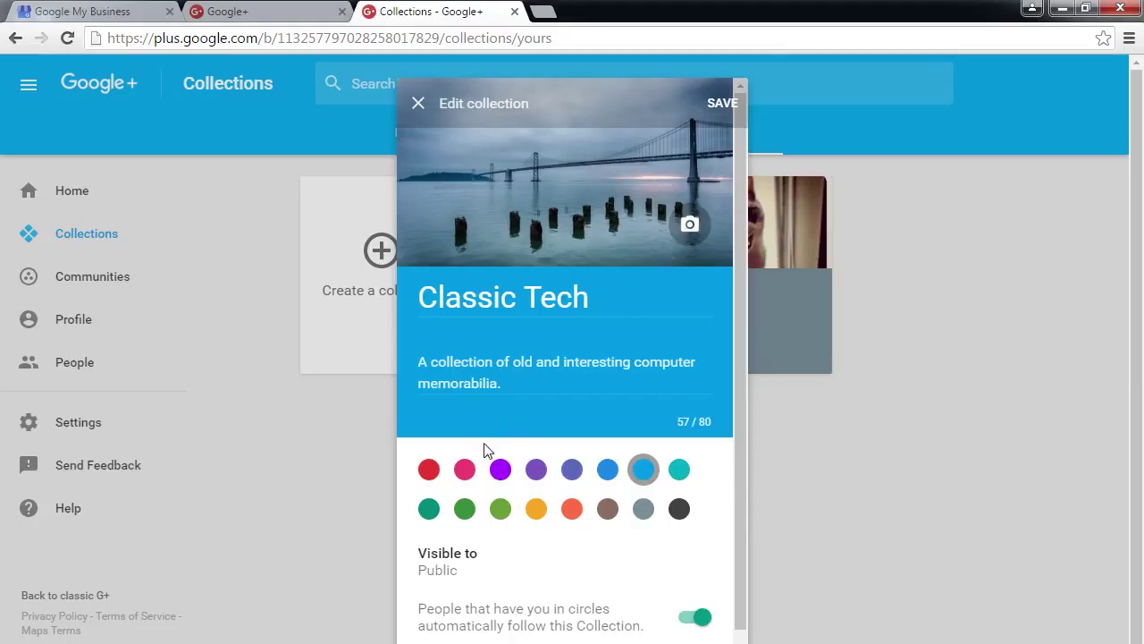
- Set the Classic Tech collection's theme colour to bright purple and save the collection
{"action": "left_click", "coordinate": [499, 470]}
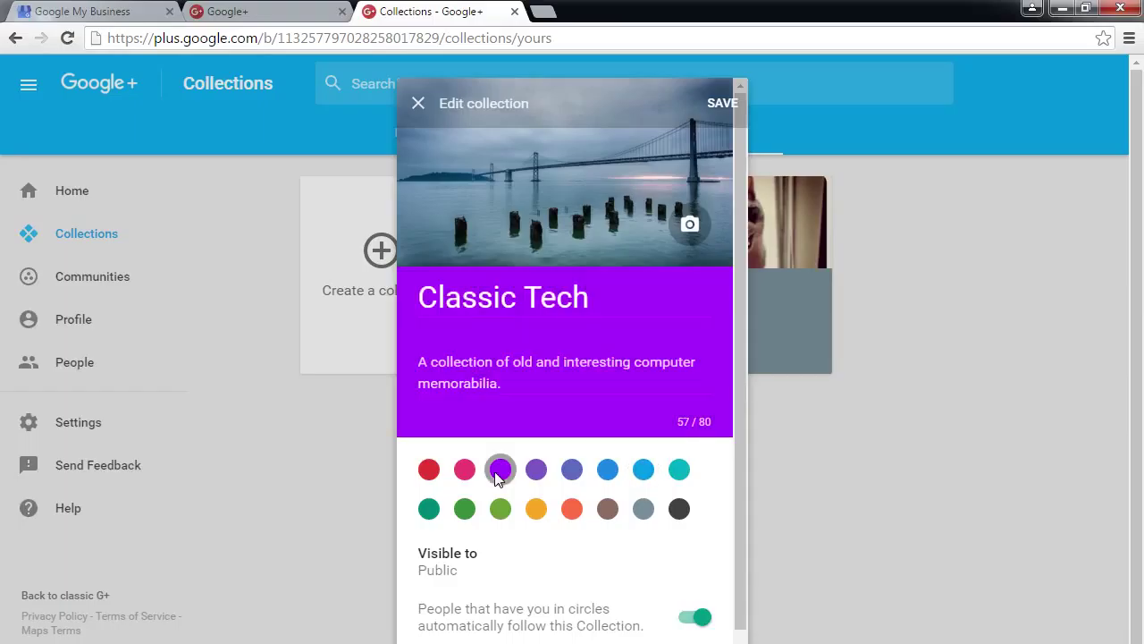
{"action": "scroll", "coordinate": [527, 490], "scroll_direction": "down", "scroll_amount": 1}
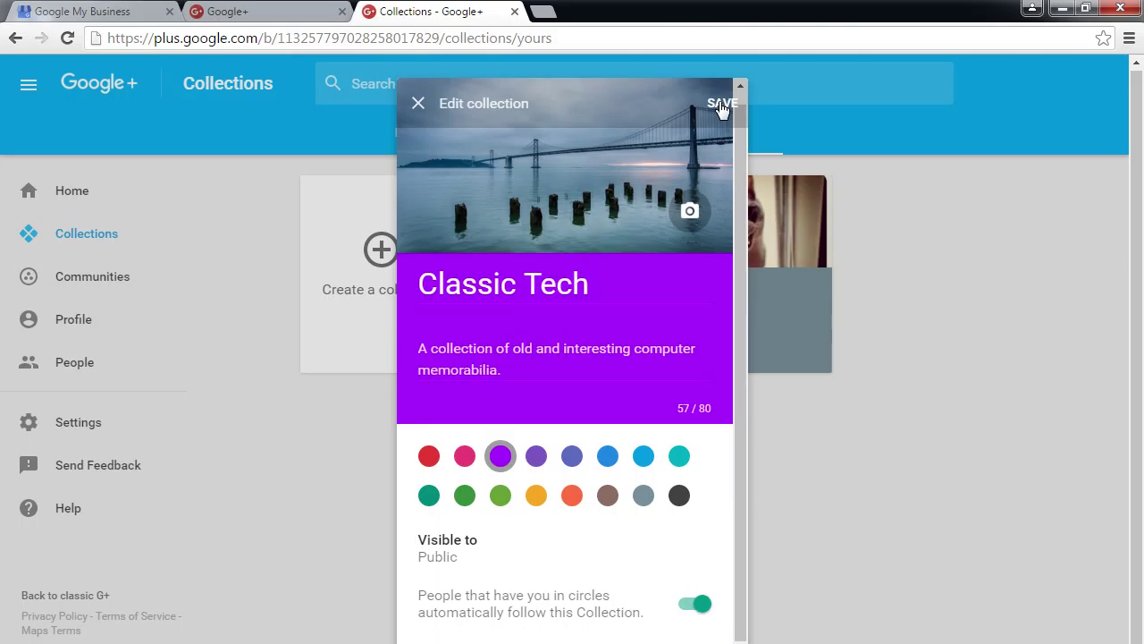
{"action": "left_click", "coordinate": [721, 105]}
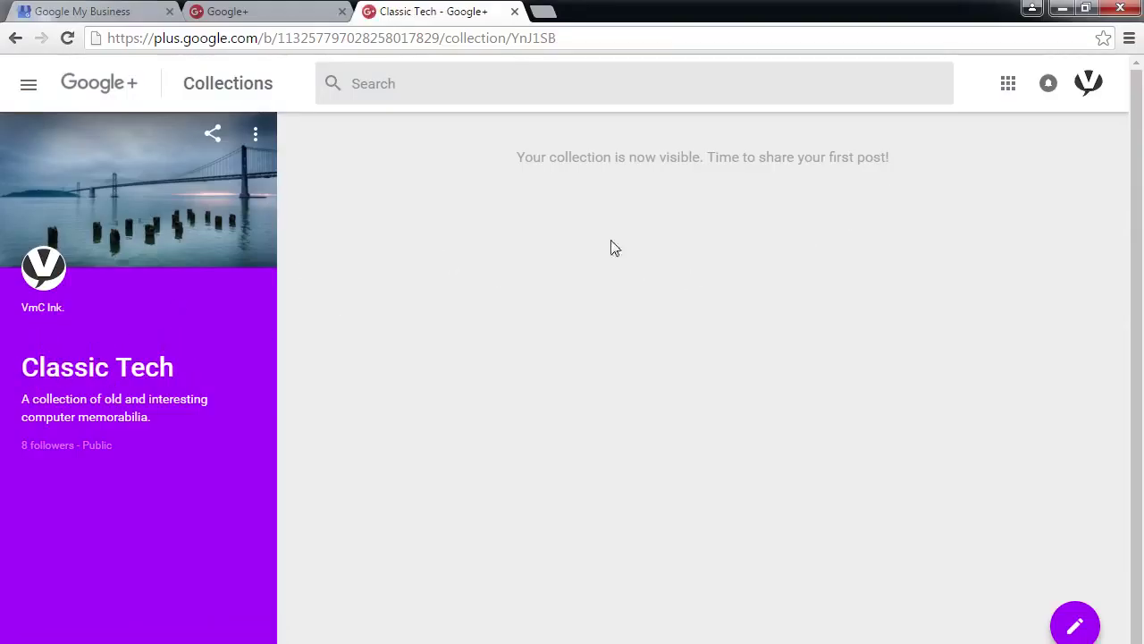
{"action": "left_click_drag", "start_coordinate": [549, 160], "coordinate": [701, 160]}
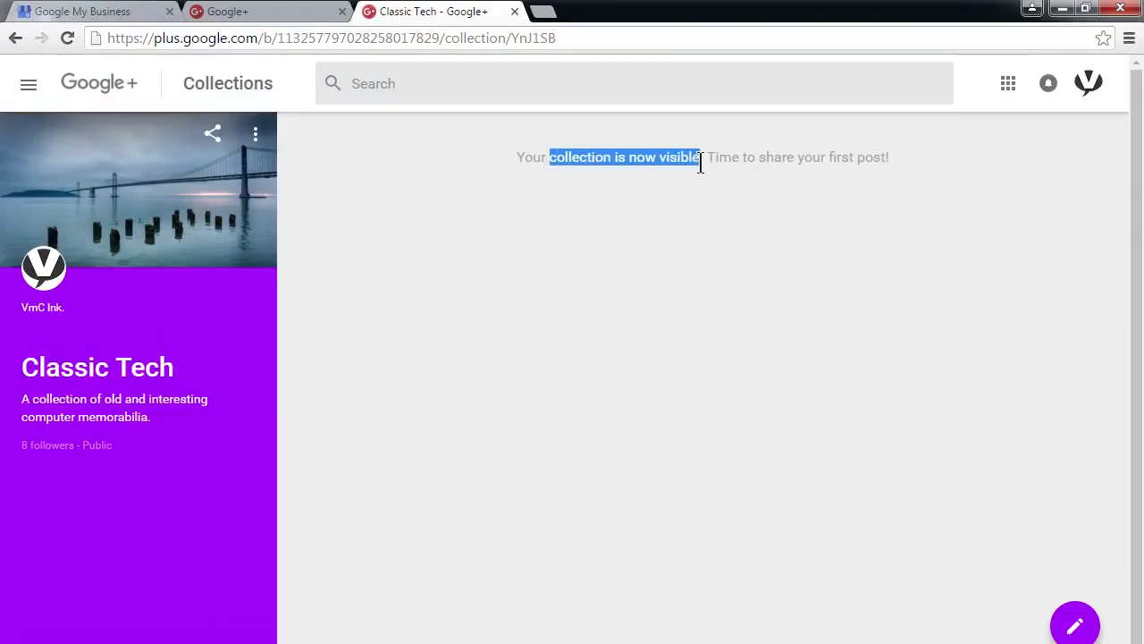
{"action": "left_click", "coordinate": [702, 161]}
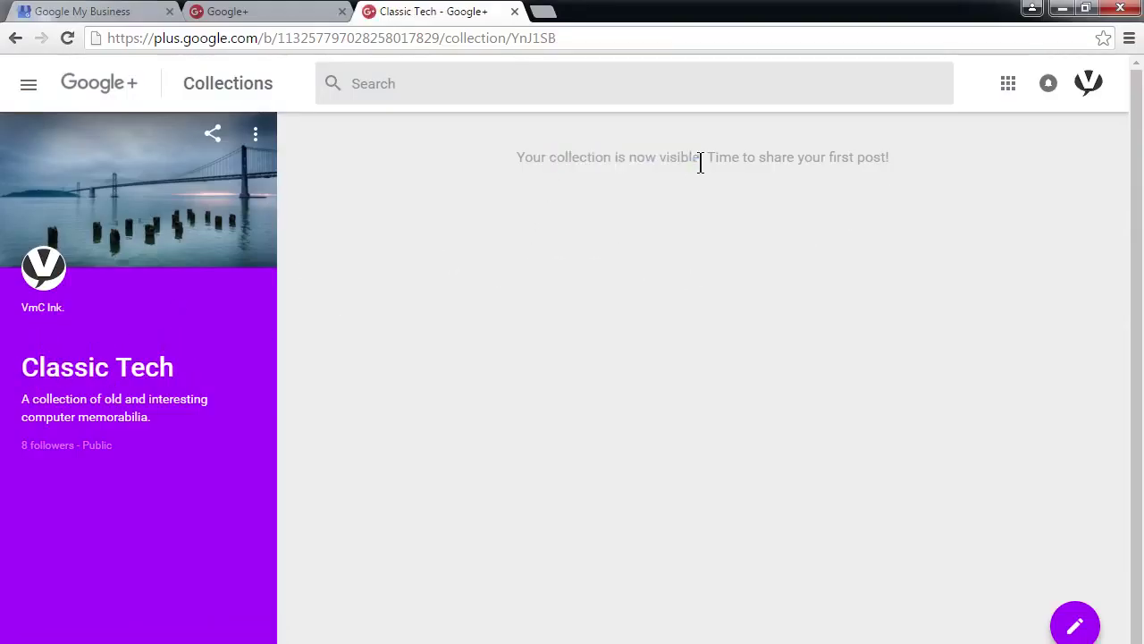
- Start a post in the Classic Tech collection and attach La Quinta Inn San Diego Chula Vista as its location, allowing location access
{"action": "left_click", "coordinate": [1073, 624]}
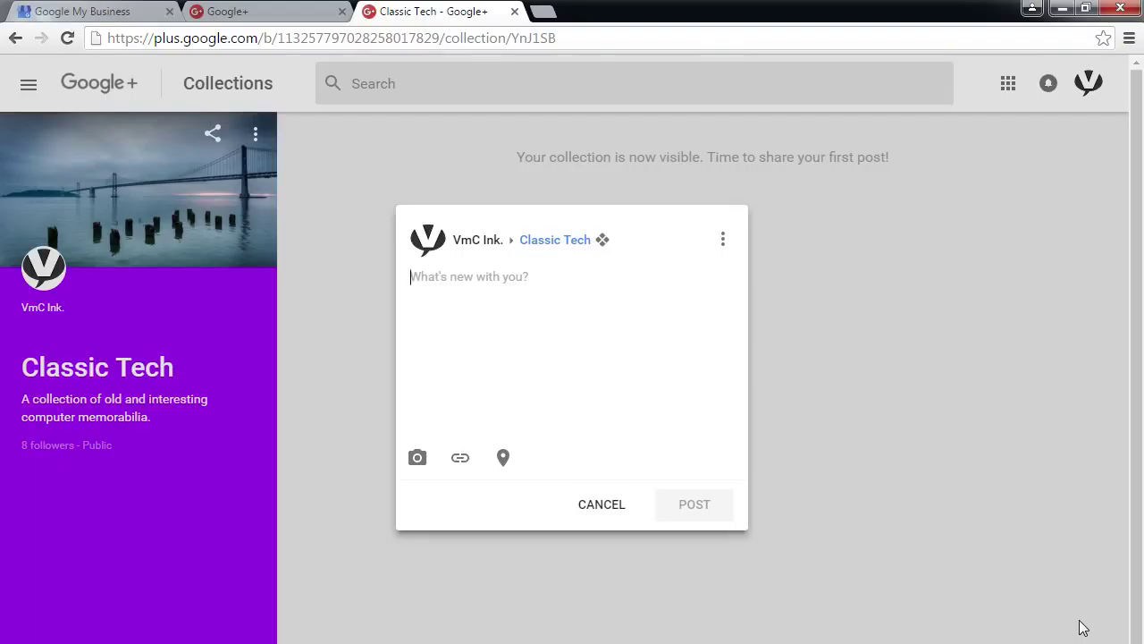
{"action": "left_click", "coordinate": [503, 459]}
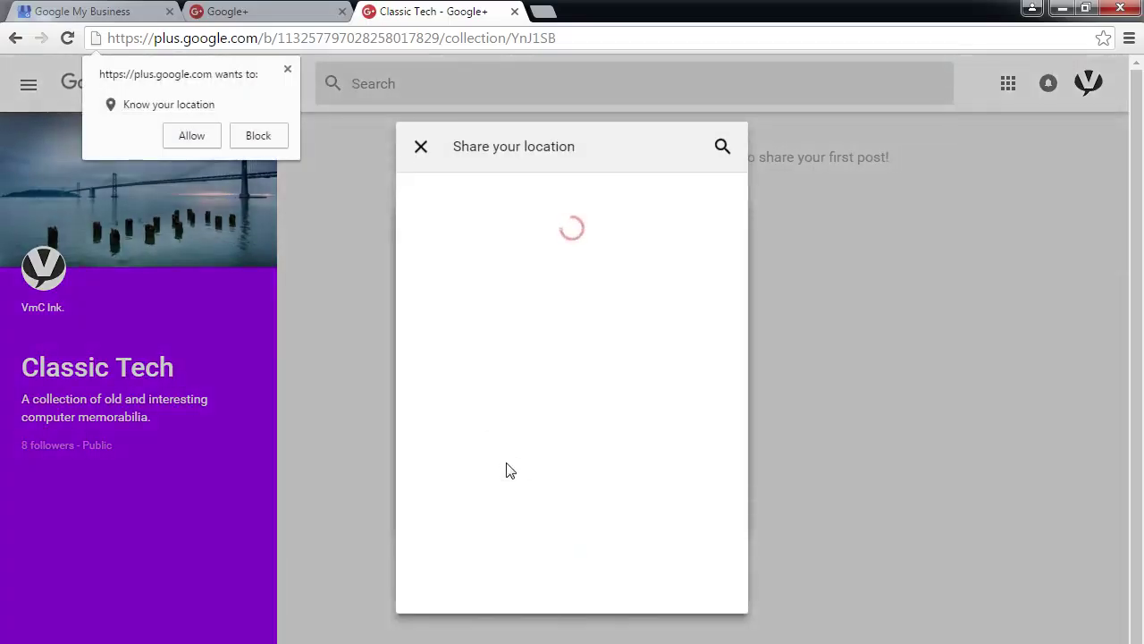
{"action": "left_click", "coordinate": [206, 134]}
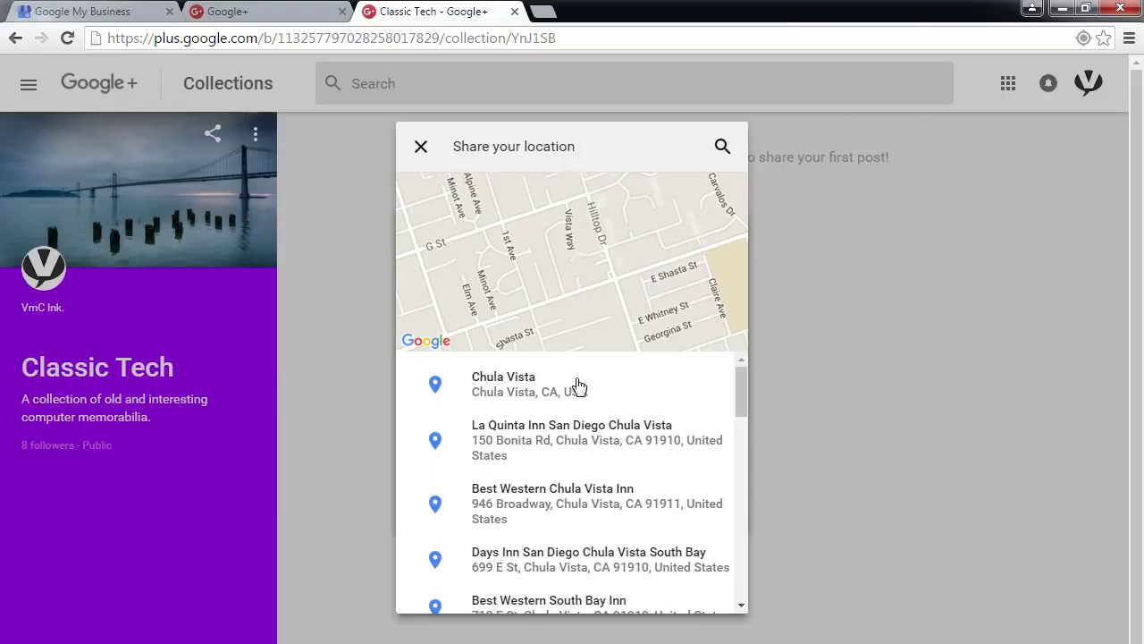
{"action": "left_click", "coordinate": [540, 446]}
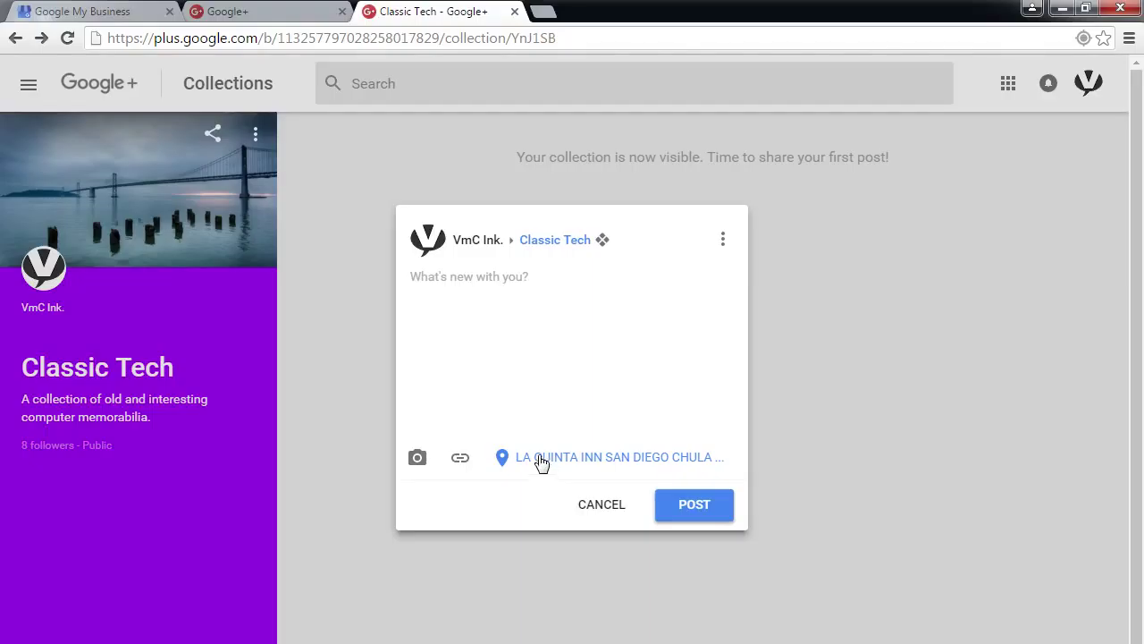
- Remove the attached location from the new post
{"action": "left_click", "coordinate": [541, 460]}
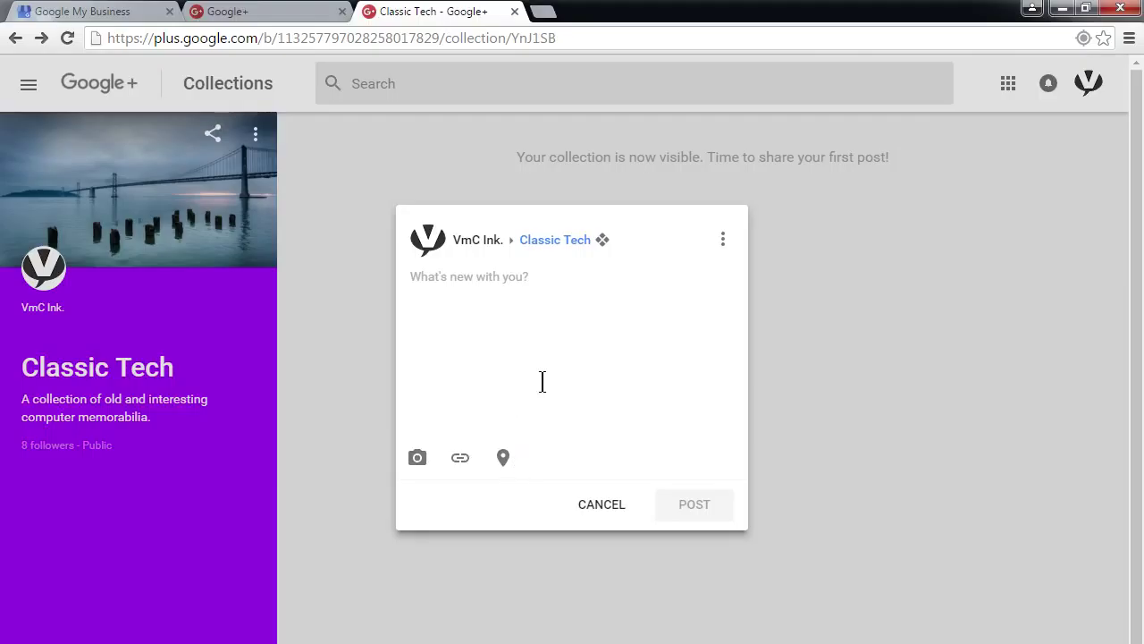
{"action": "left_click_drag", "start_coordinate": [462, 240], "coordinate": [479, 243]}
{"action": "left_click", "coordinate": [468, 240]}
- Fill the post with several pasted copies of random placeholder text and clear all of it
{"action": "left_click", "coordinate": [548, 285]}
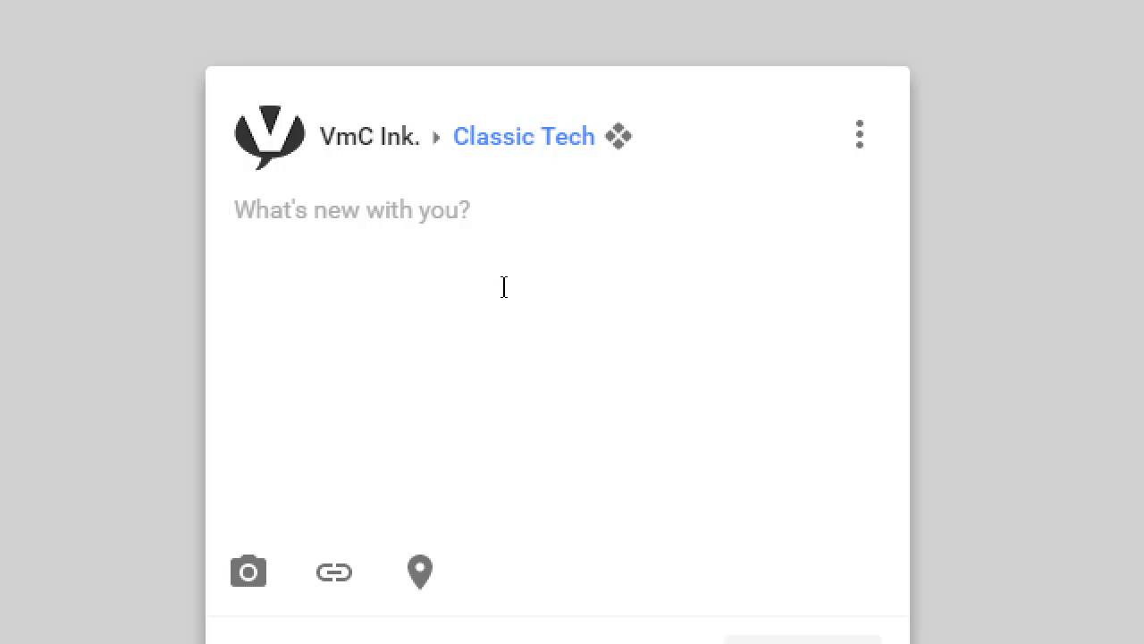
{"action": "type", "text": "oiasfj kas kjas "}
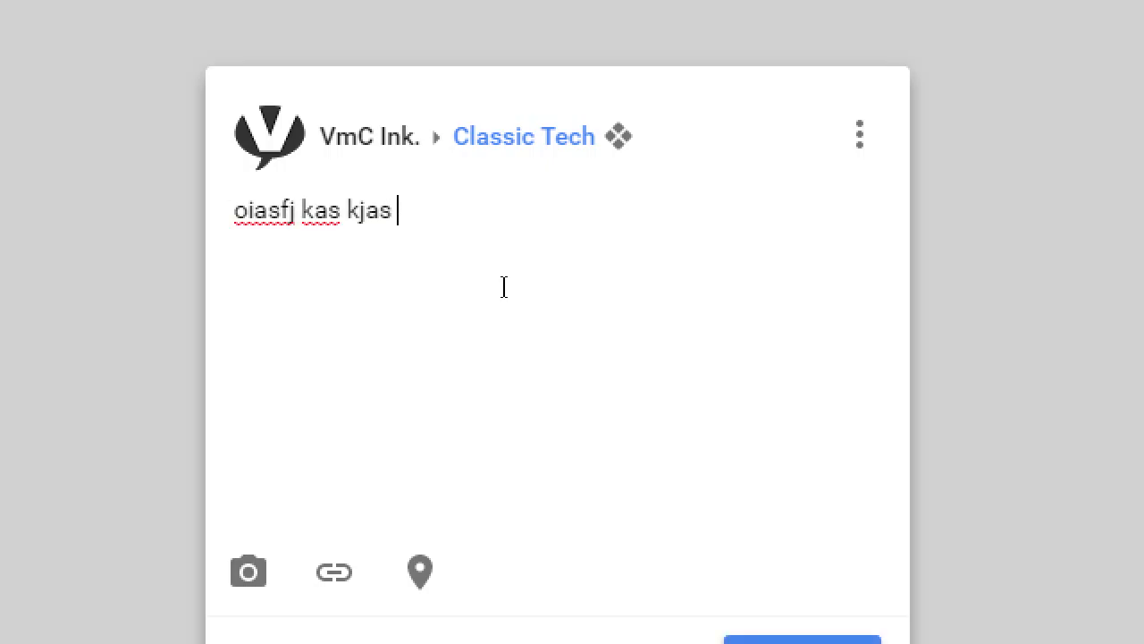
{"action": "type", "text": "kaslj sakljas kasldj ksdalj adkslasdj klasdjklasdjkasdl dklj sdkl"}
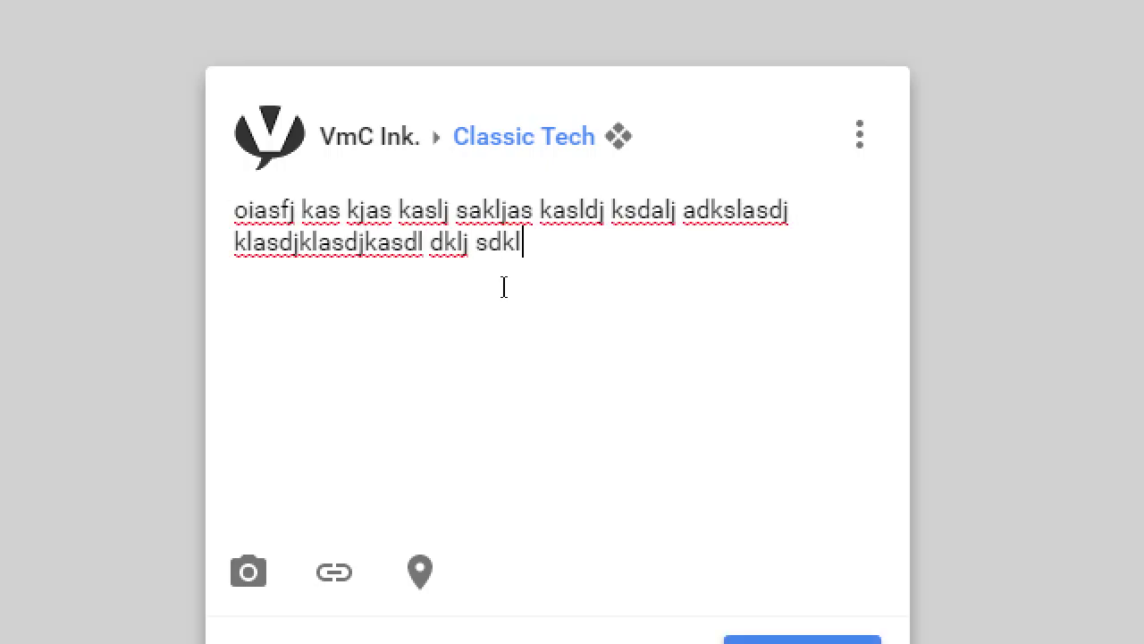
{"action": "type", "text": "asdj askdlj sdksjd ksj skdj sdkjsd skd sdksdj ksdjksdjs dksjdksd ksdj sdksj dksdj"}
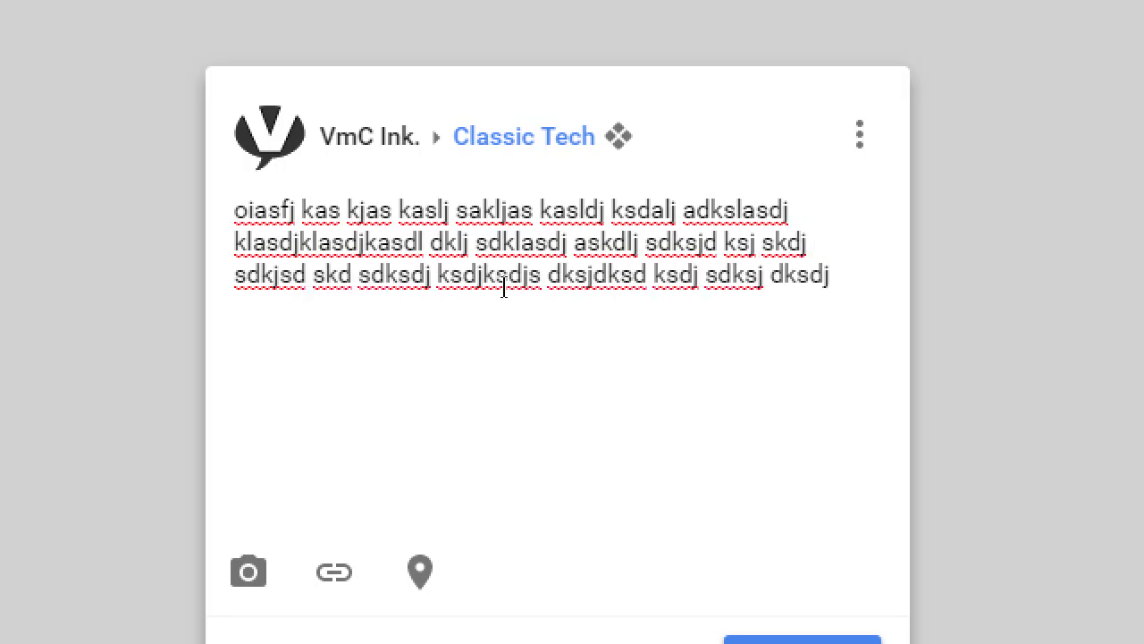
{"action": "key", "text": "ctrl+a"}
{"action": "key", "text": "ctrl+c"}
{"action": "key", "text": "ctrl+v"}
{"action": "key", "text": "ctrl+v"}
{"action": "key", "text": "ctrl+v"}
{"action": "key", "text": "ctrl+v"}
{"action": "key", "text": "ctrl+v"}
{"action": "key", "text": "ctrl+v"}
{"action": "key", "text": "ctrl+v"}
{"action": "key", "text": "ctrl+v"}
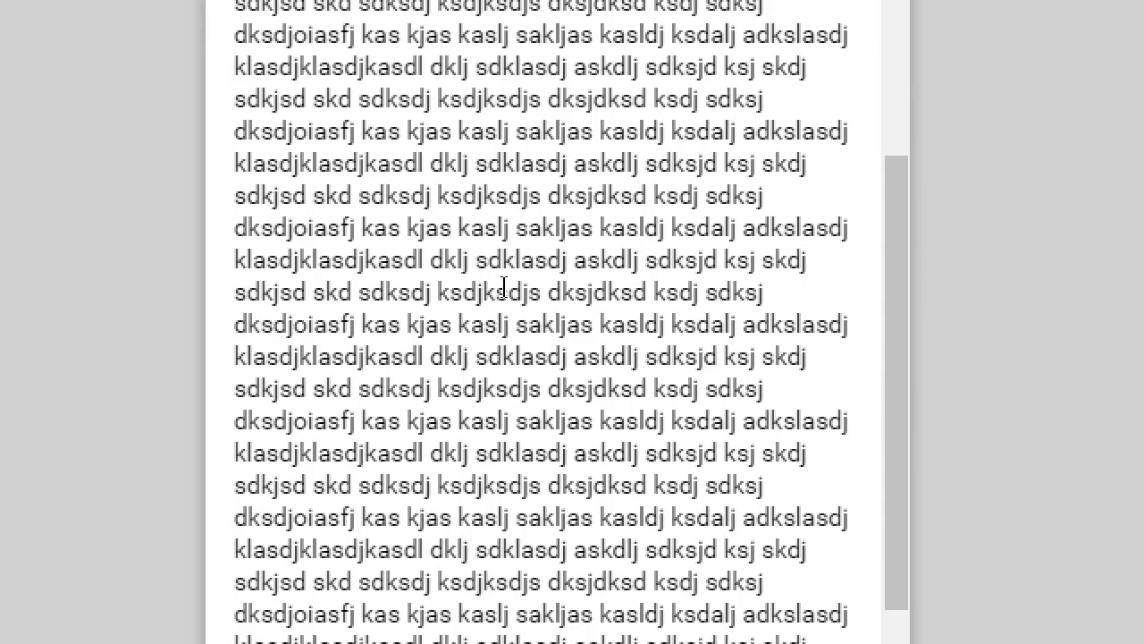
{"action": "key", "text": "ctrl+a"}
{"action": "key", "text": "BackSpace"}
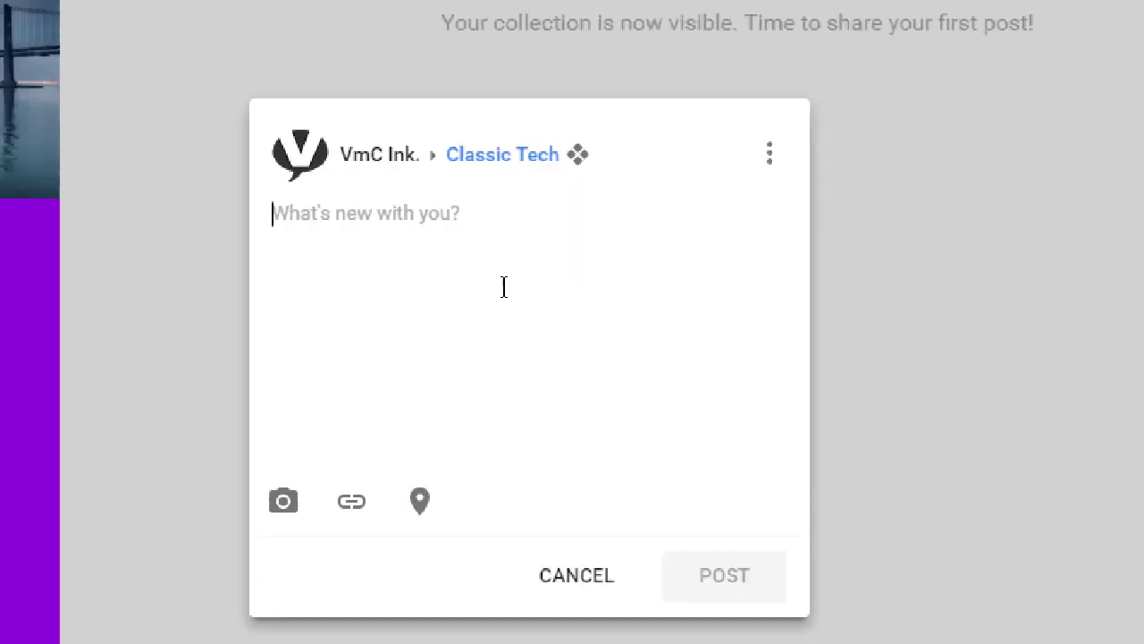
- Open the "How To Use Peach Just Like a Pro" article from pmdinteractive.com/blog in a new tab and copy its web address
{"action": "key", "text": "ctrl+t"}
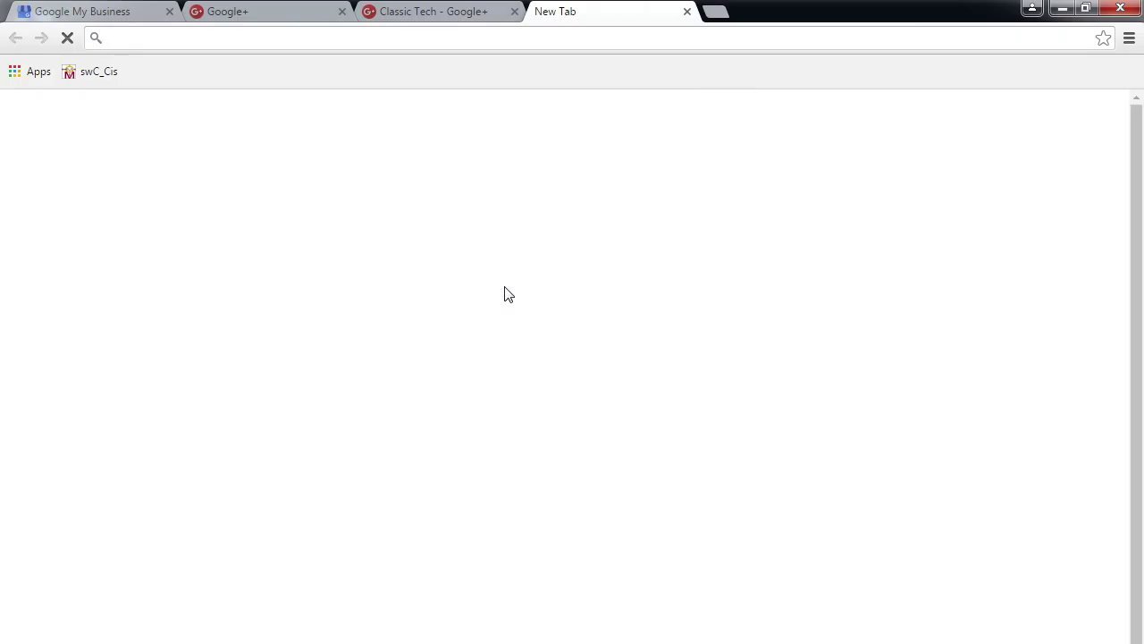
{"action": "type", "text": "pmdinteractivec"}
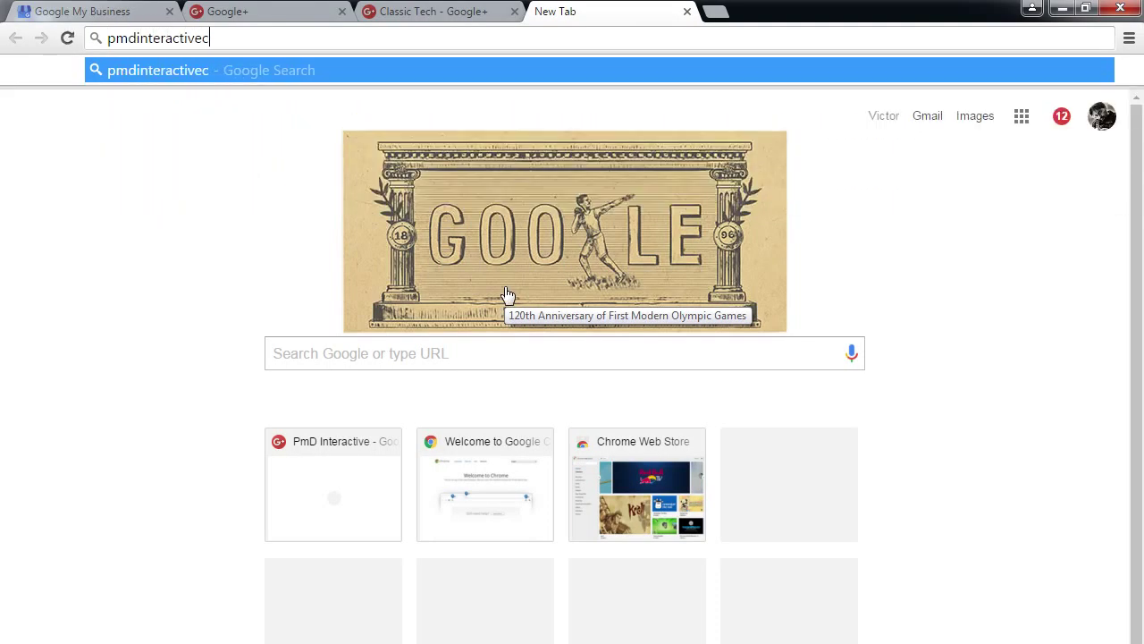
{"action": "key", "text": "BackSpace"}
{"action": "type", "text": ".com/blog"}
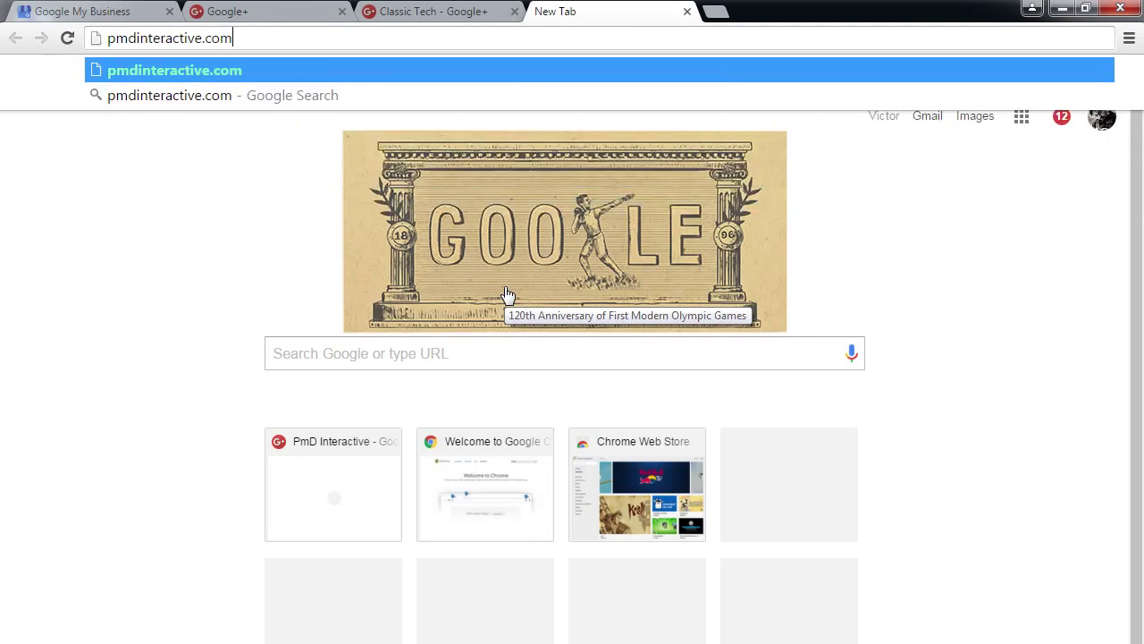
{"action": "key", "text": "Return"}
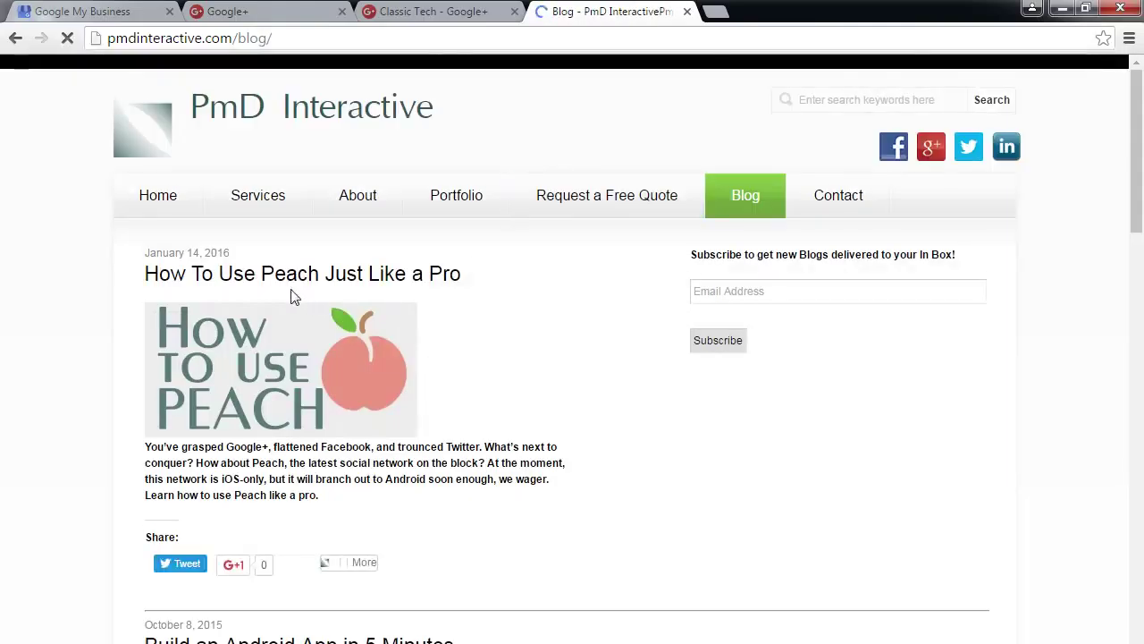
{"action": "left_click", "coordinate": [273, 349]}
{"action": "left_click", "coordinate": [313, 41]}
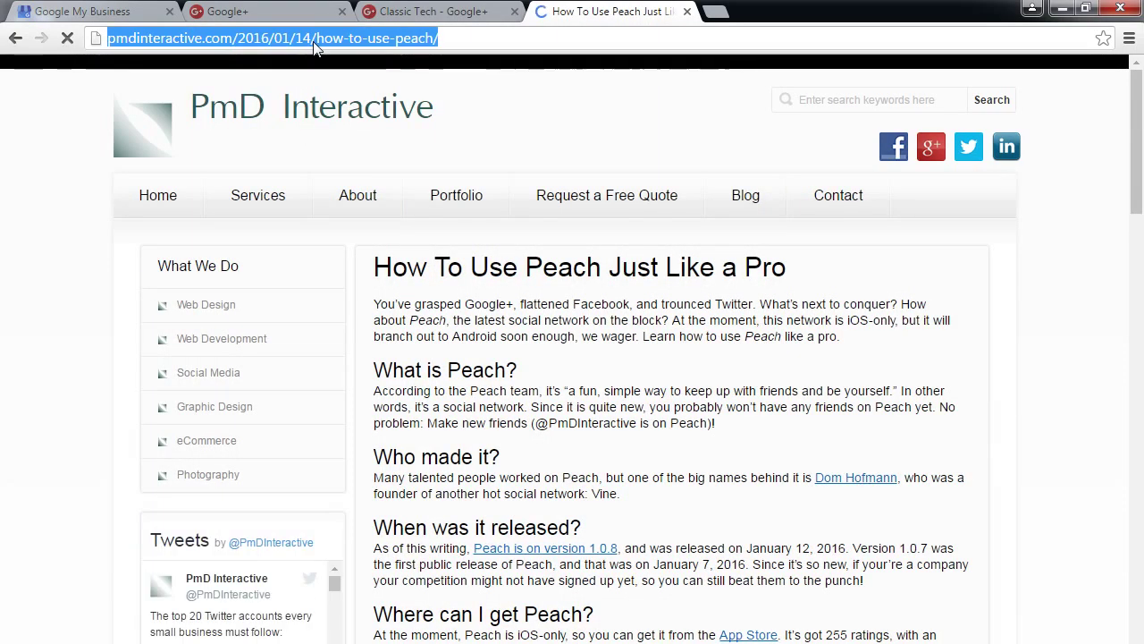
- Attach the copied article link to the Classic Tech post and enter "dffgff" as the post text
{"action": "left_click", "coordinate": [417, 8]}
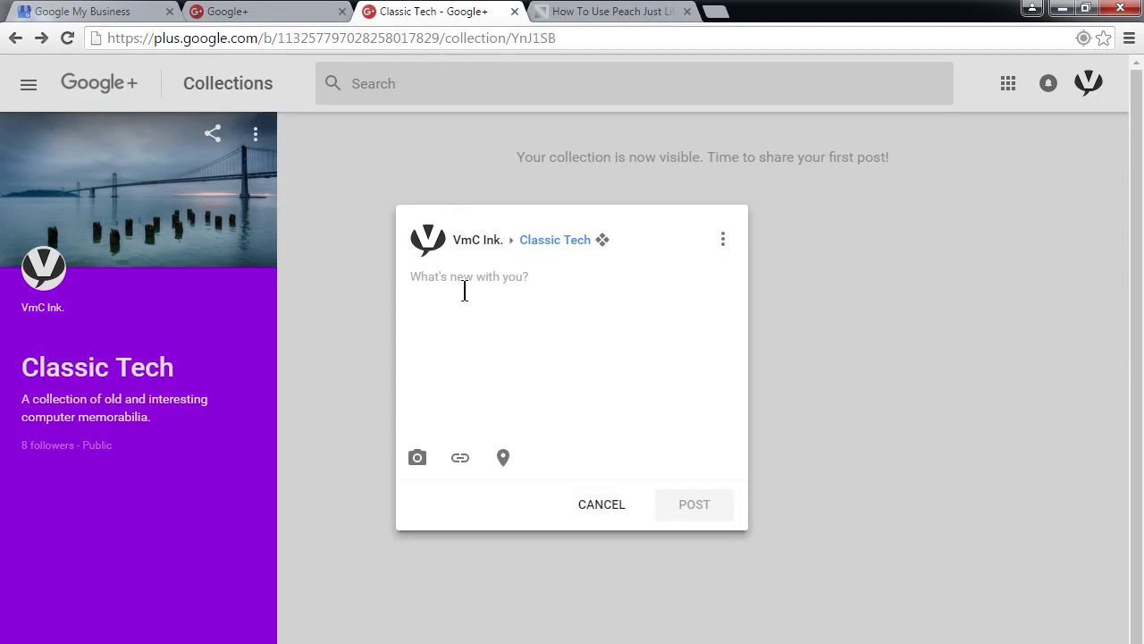
{"action": "left_click", "coordinate": [460, 458]}
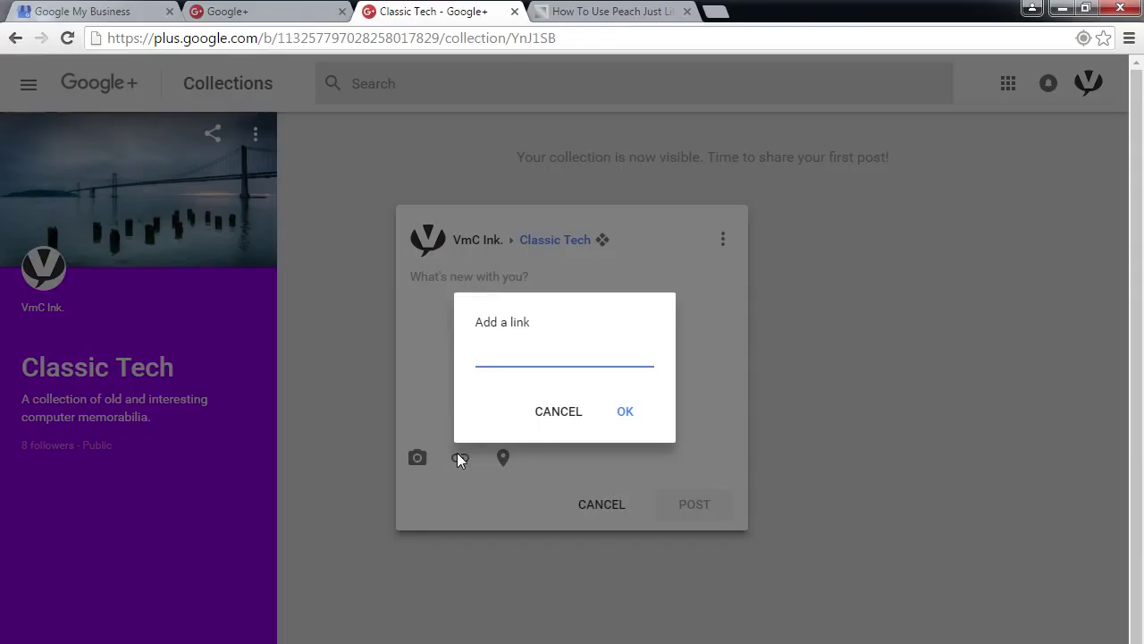
{"action": "key", "text": "ctrl+v"}
{"action": "left_click", "coordinate": [621, 410]}
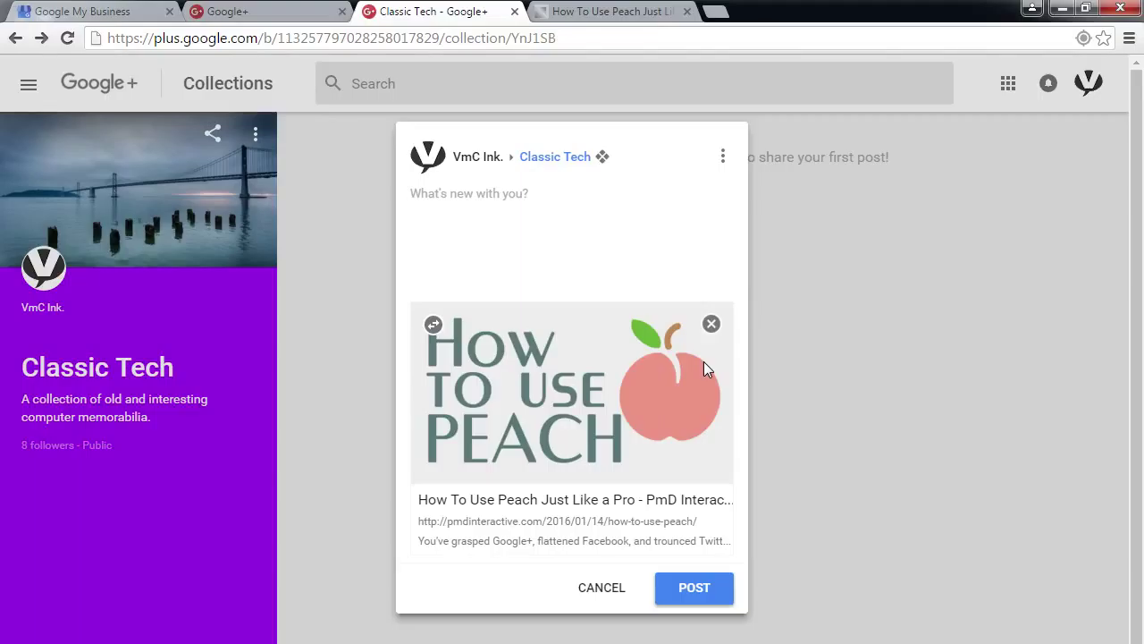
{"action": "left_click", "coordinate": [530, 206]}
{"action": "type", "text": "dffgff"}
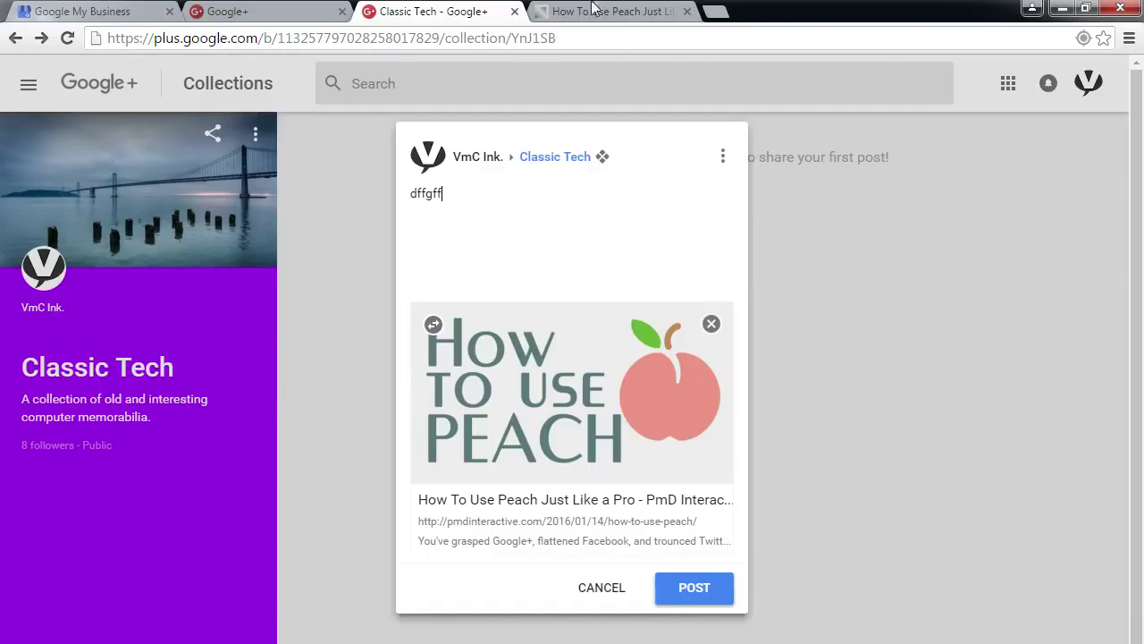
- Replace the post text with "Do you know how to use the latest social network? Educate yourself!"
{"action": "left_click_drag", "start_coordinate": [475, 215], "coordinate": [404, 182]}
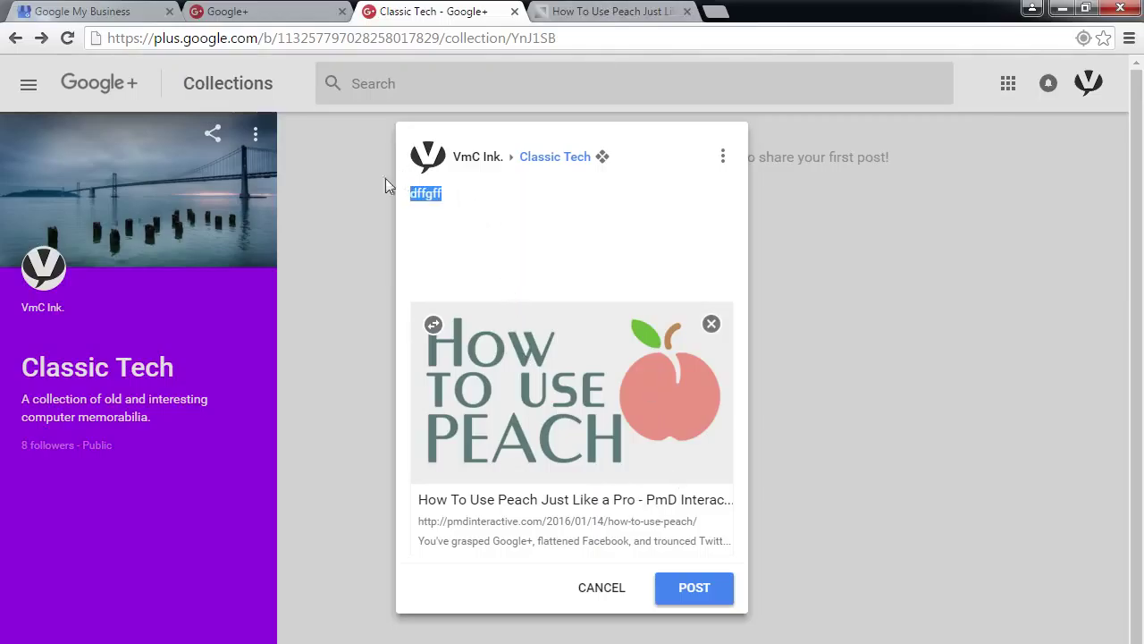
{"action": "type", "text": "D"}
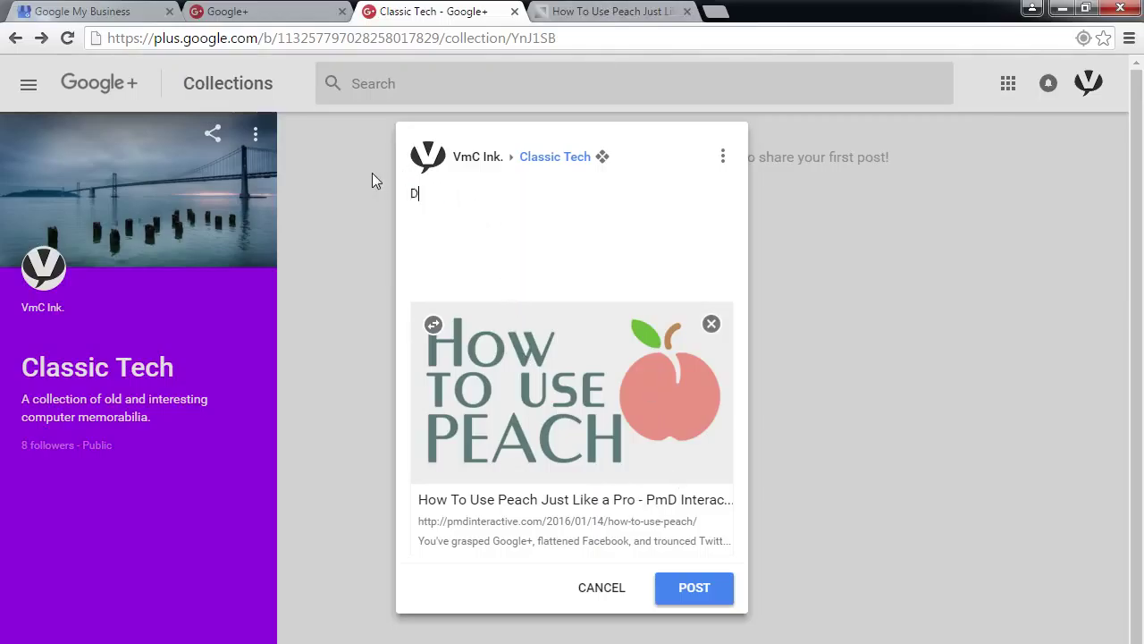
{"action": "type", "text": "o you know how to use the latest social n"}
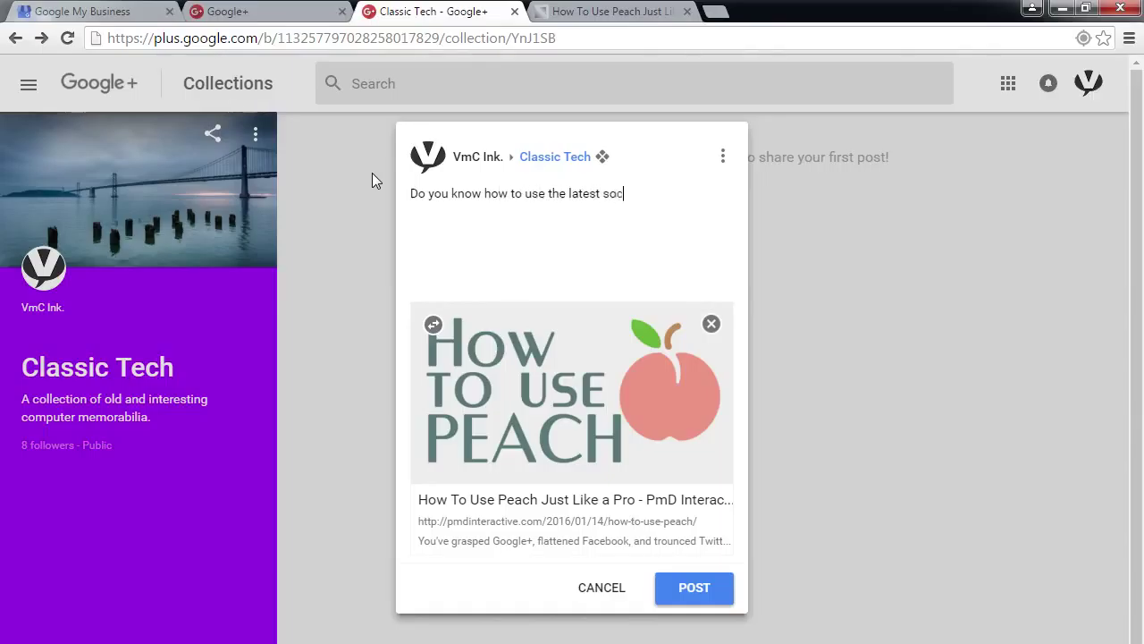
{"action": "key", "text": "BackSpace"}
{"action": "type", "text": "network? Educate yourself"}
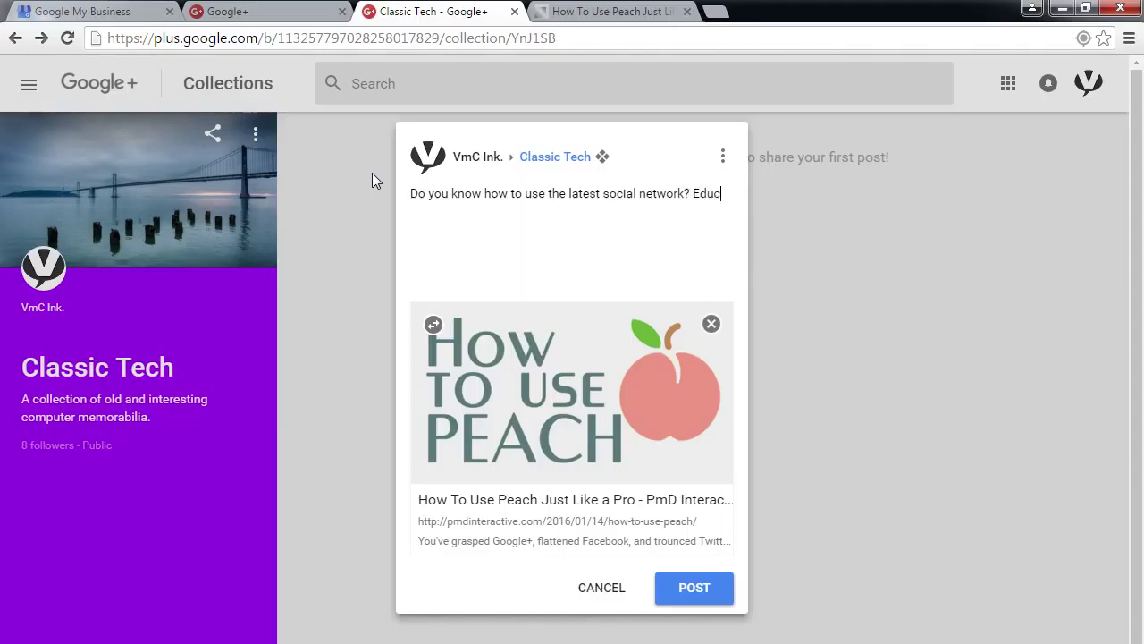
{"action": "type", "text": "!"}
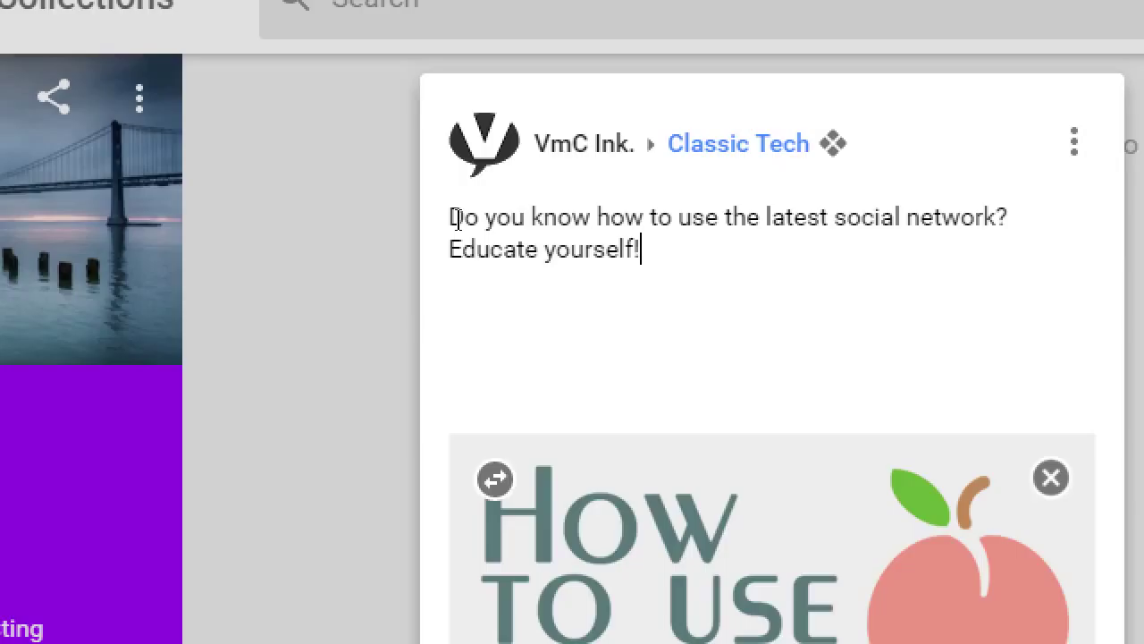
- Add the line "*Asterisks* = bold" below a blank line in the post and highlight the closing asterisk
{"action": "key", "text": "Return"}
{"action": "key", "text": "Return"}
{"action": "type", "text": "*Aster"}
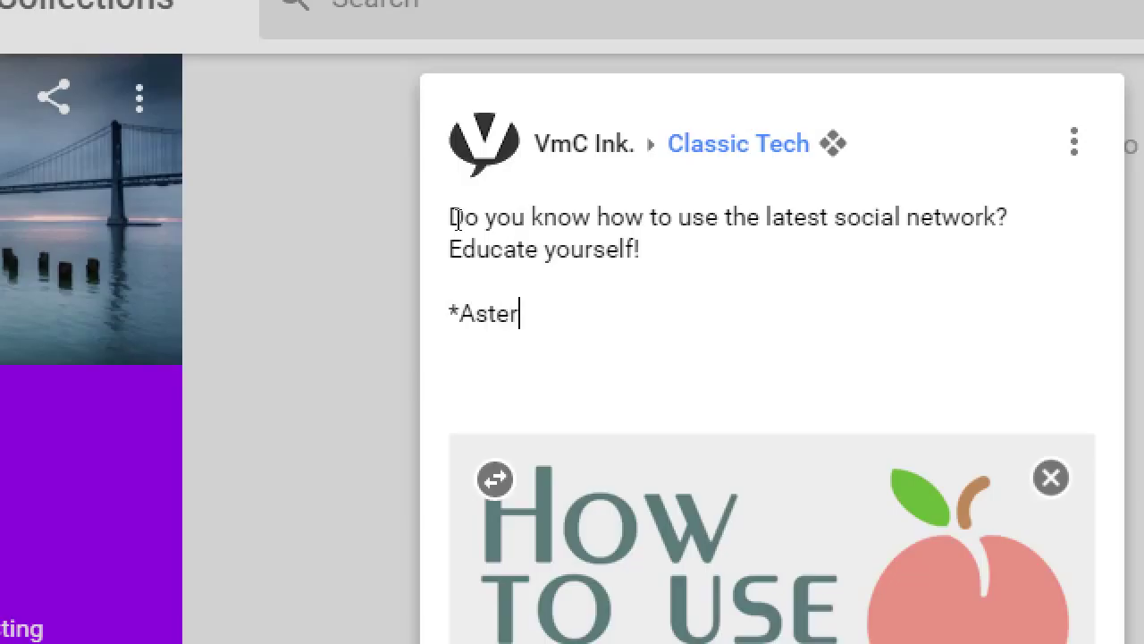
{"action": "type", "text": "isks* = bold"}
{"action": "key", "text": "Left"}
{"action": "key", "text": "Left"}
{"action": "key", "text": "Left"}
{"action": "key", "text": "Left"}
{"action": "key", "text": "Left"}
{"action": "key", "text": "Left"}
{"action": "key", "text": "Left"}
{"action": "key", "text": "shift+Left"}
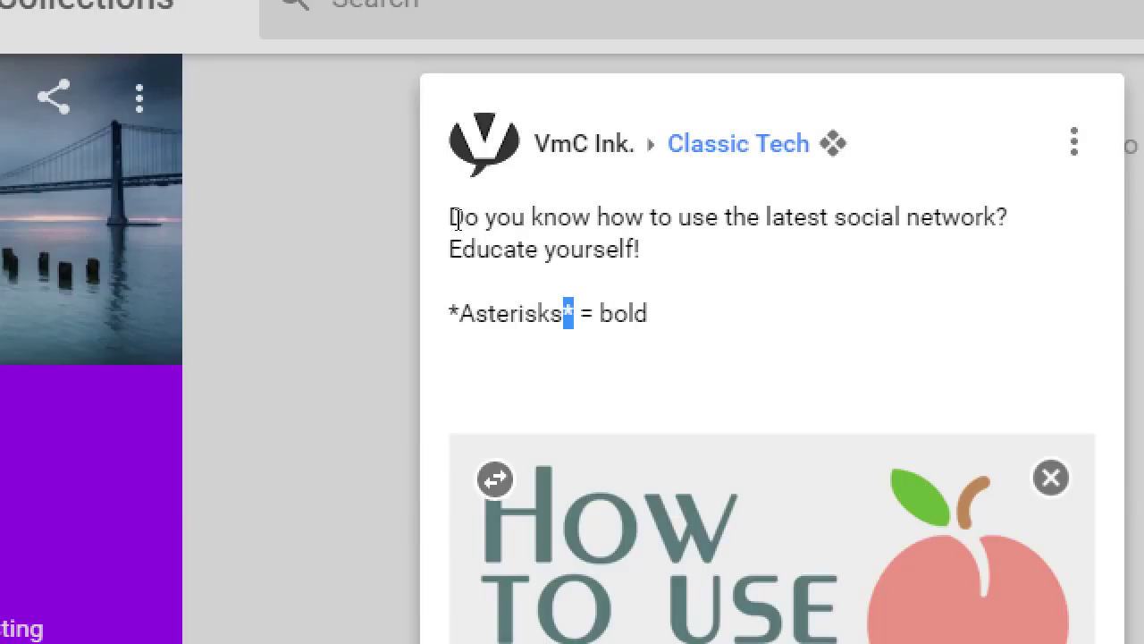
- Add the line "_Underscores_ = italics" beneath the asterisks line in the post
{"action": "key", "text": "End"}
{"action": "key", "text": "Return"}
{"action": "type", "text": "_"}
{"action": "type", "text": "Und"}
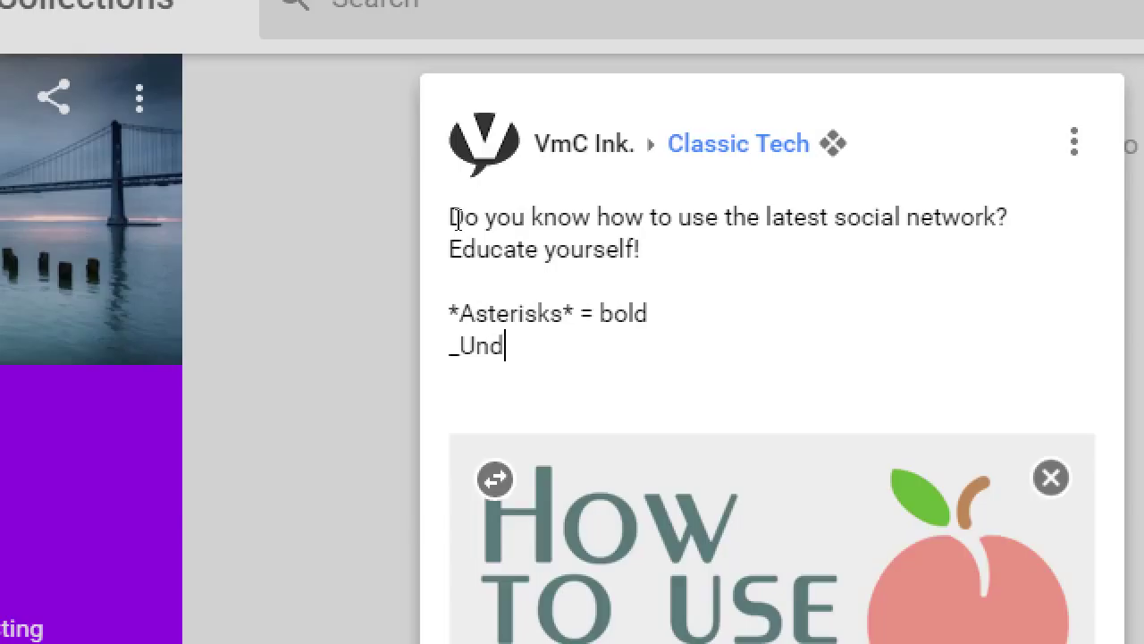
{"action": "type", "text": "erscore_ ="}
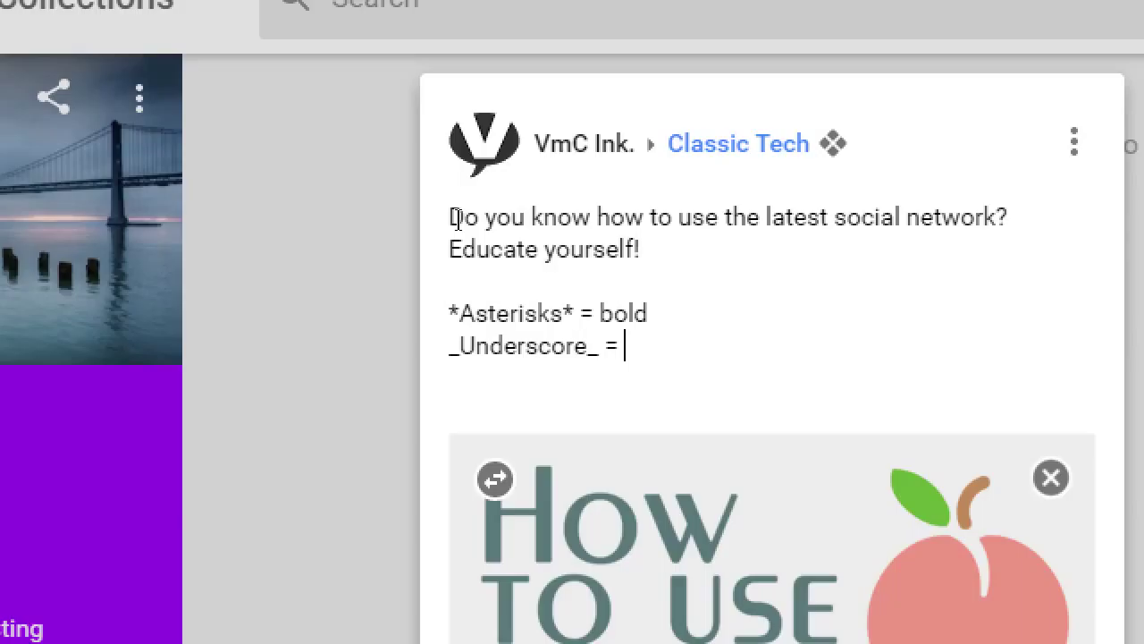
{"action": "key", "text": "Left"}
{"action": "key", "text": "Left"}
{"action": "key", "text": "Left"}
{"action": "key", "text": "Left"}
{"action": "type", "text": "s"}
{"action": "key", "text": "End"}
{"action": "type", "text": "italics"}
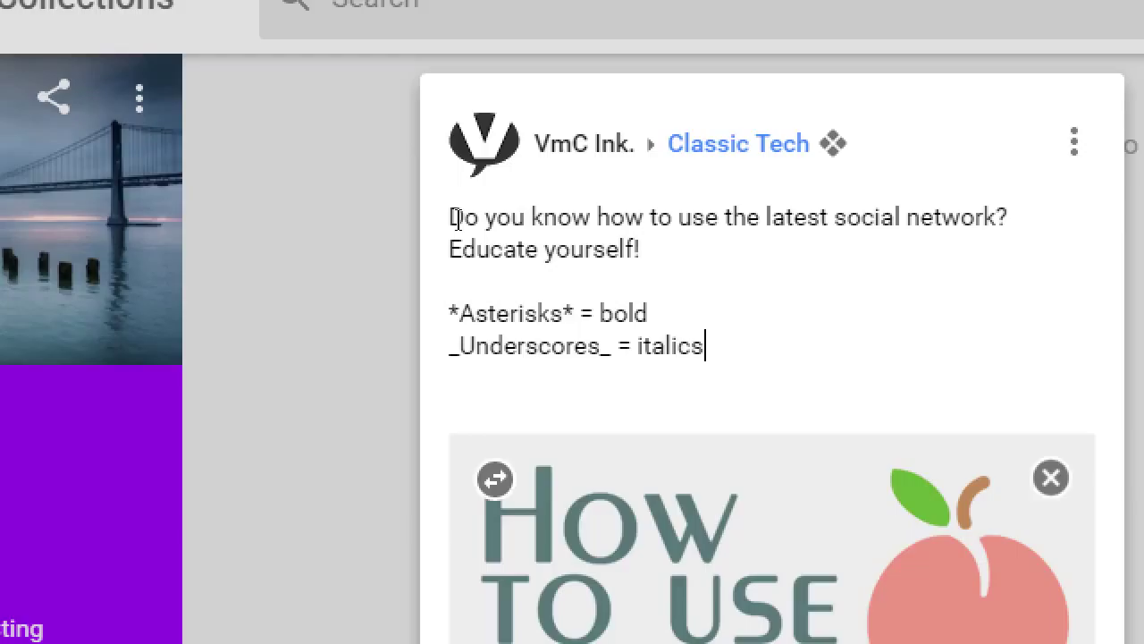
- Add the line "-Dashes- = Strikethrough" and publish the post to the Classic Tech collection
{"action": "key", "text": "Return"}
{"action": "type", "text": "-Dashe"}
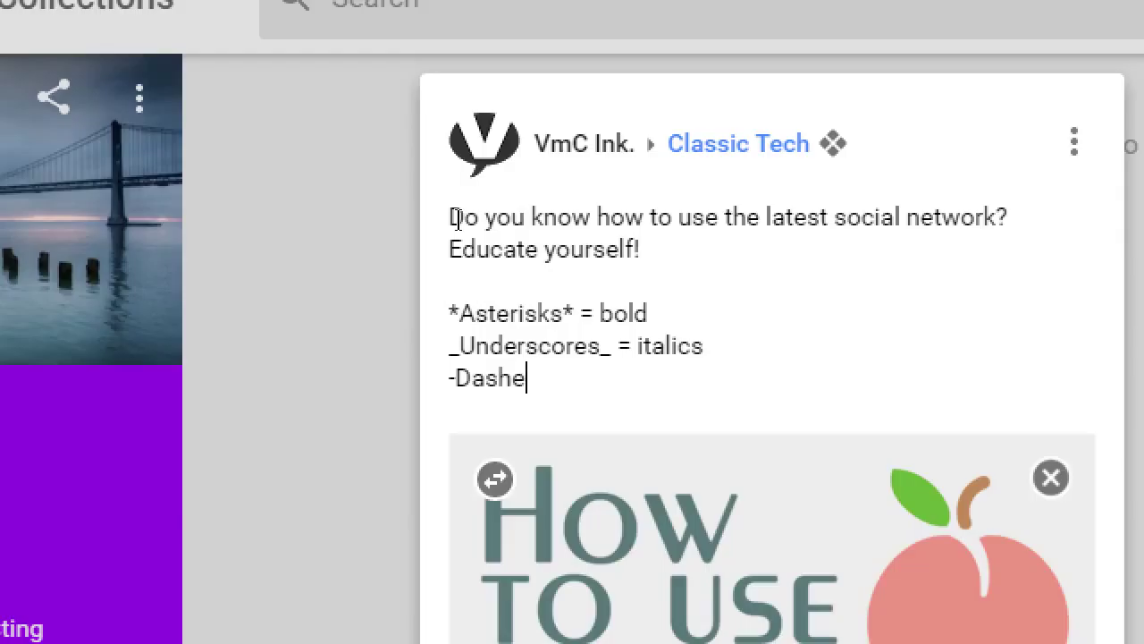
{"action": "type", "text": "s- = Strue"}
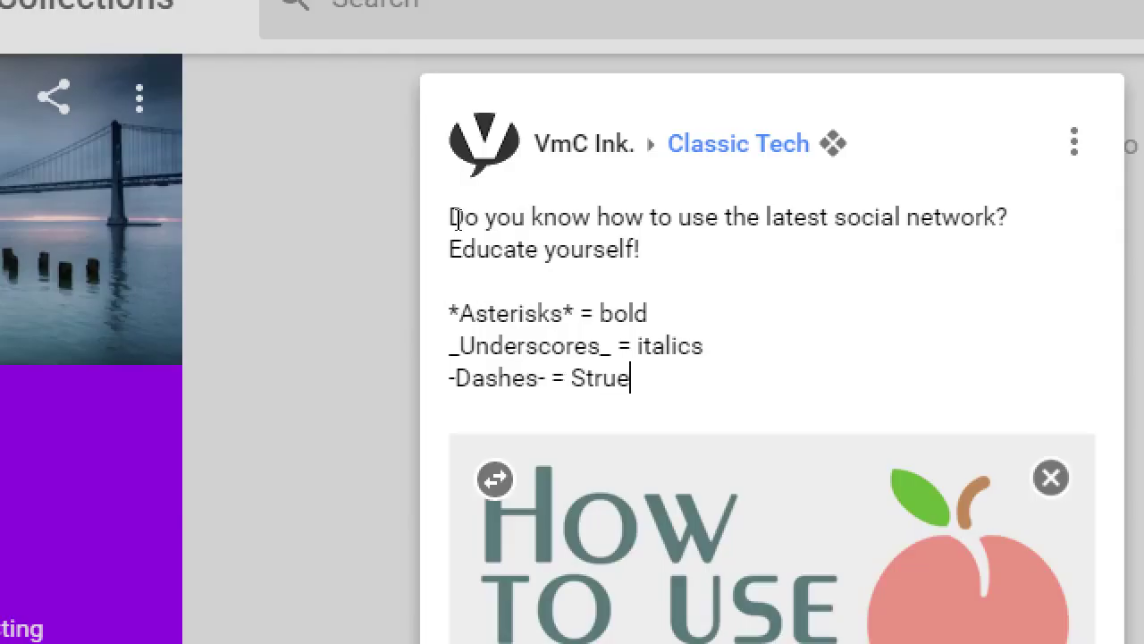
{"action": "key", "text": "BackSpace"}
{"action": "key", "text": "BackSpace"}
{"action": "type", "text": "ikethrough"}
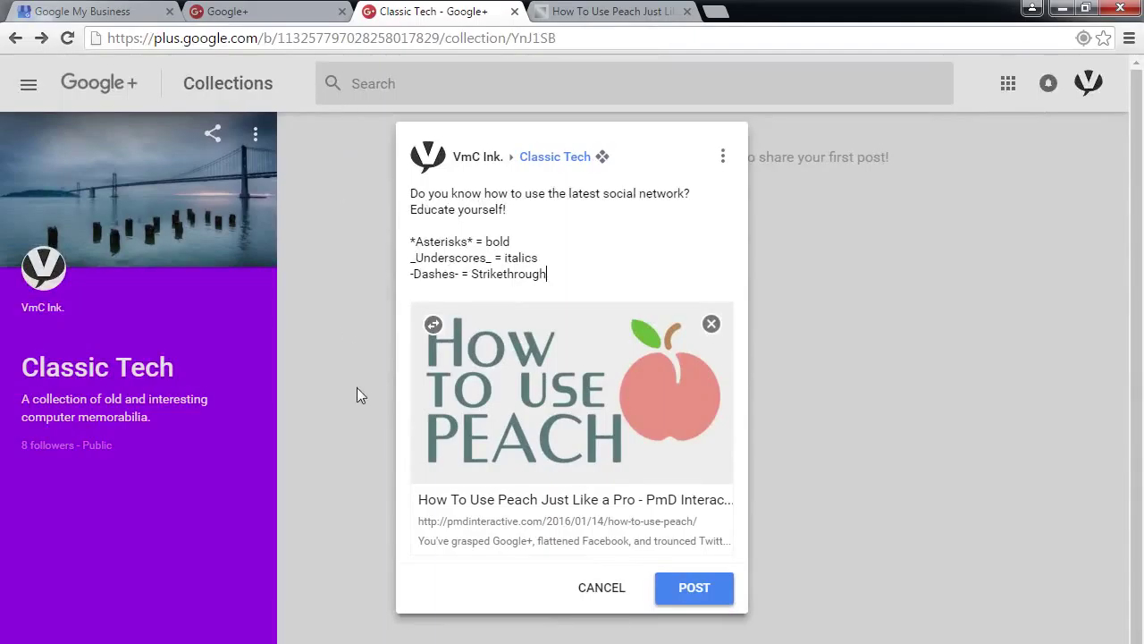
{"action": "left_click", "coordinate": [689, 590]}
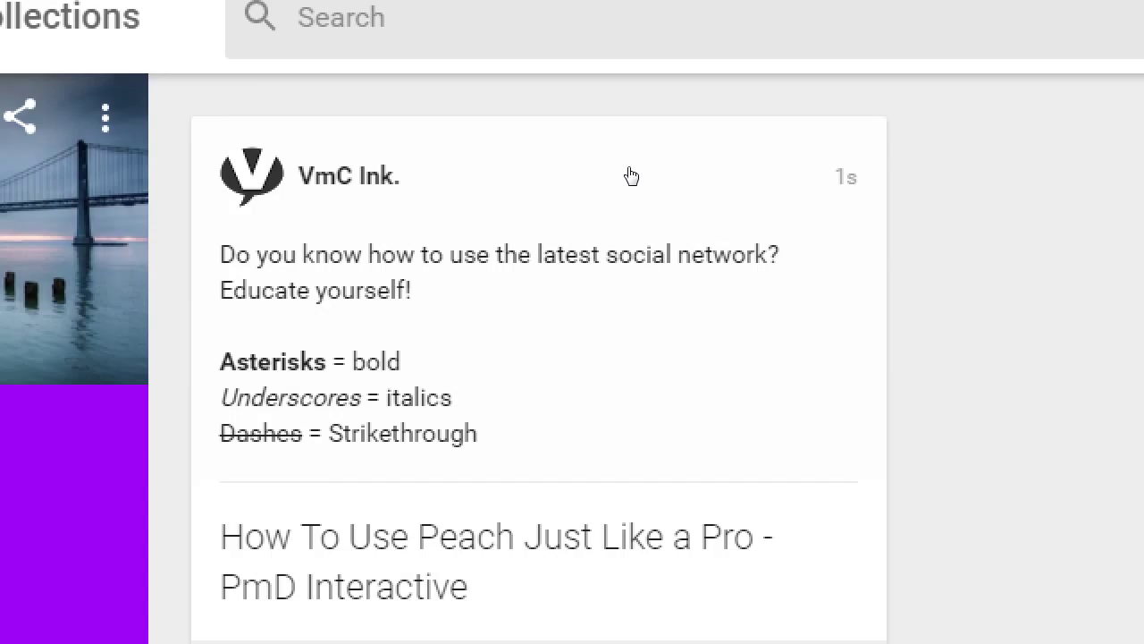
- Start another post in the Classic Tech collection with ":)" as its text
{"action": "key", "text": "super"}
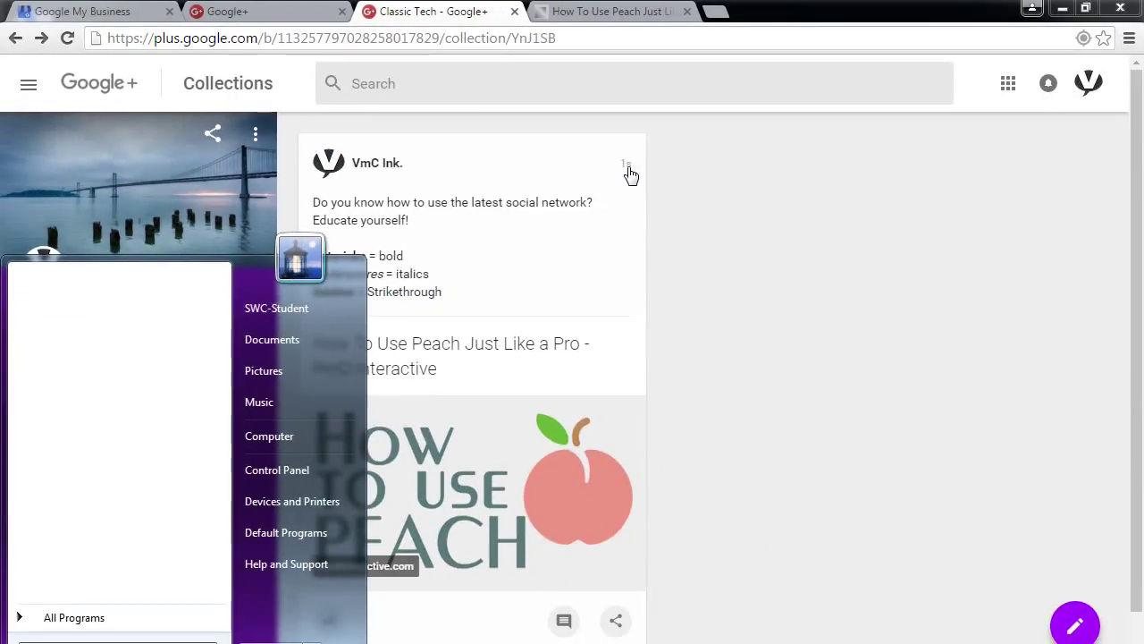
{"action": "key", "text": "super"}
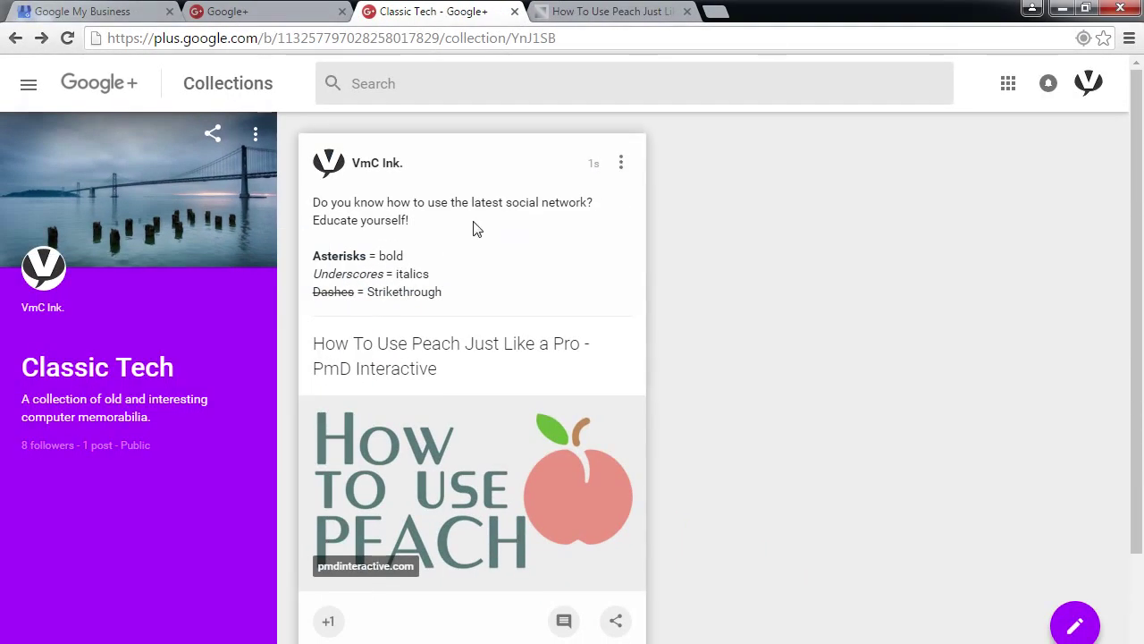
{"action": "left_click", "coordinate": [1073, 625]}
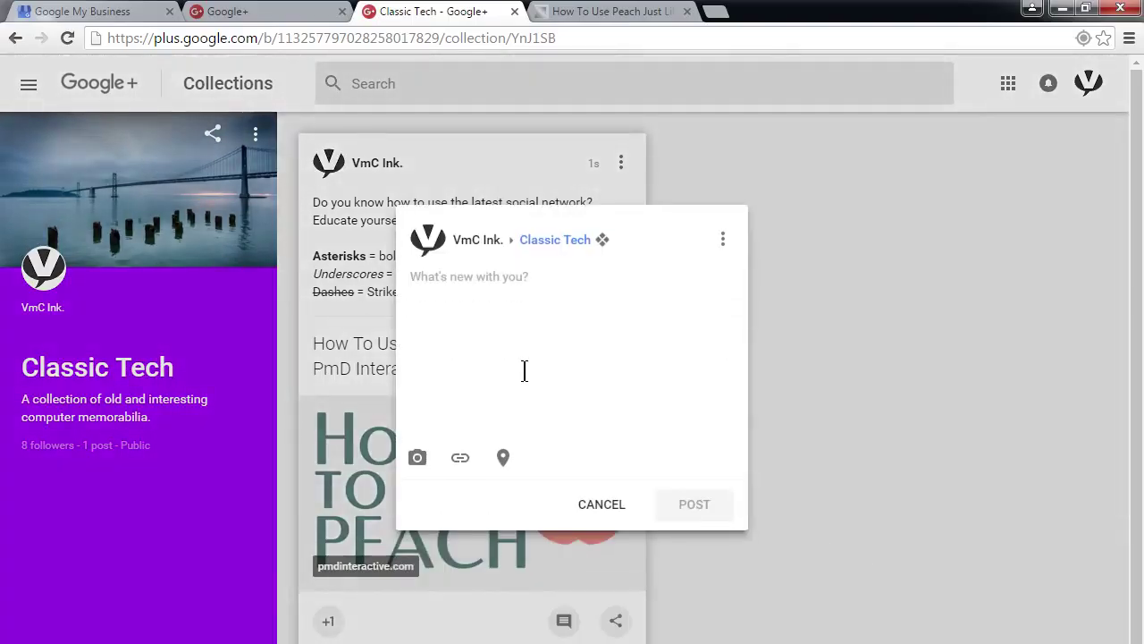
{"action": "type", "text": "*)"}
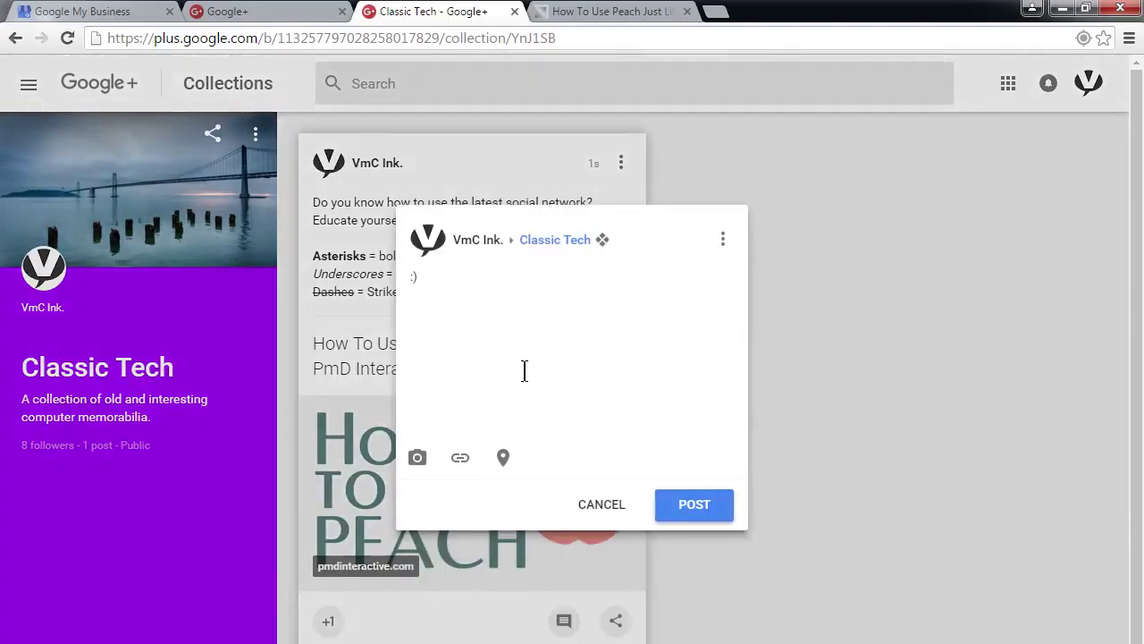
- Open getemoji.com in a new tab and copy the sunglasses face emoji
{"action": "key", "text": "ctrl+t"}
{"action": "type", "text": "getemoj"}
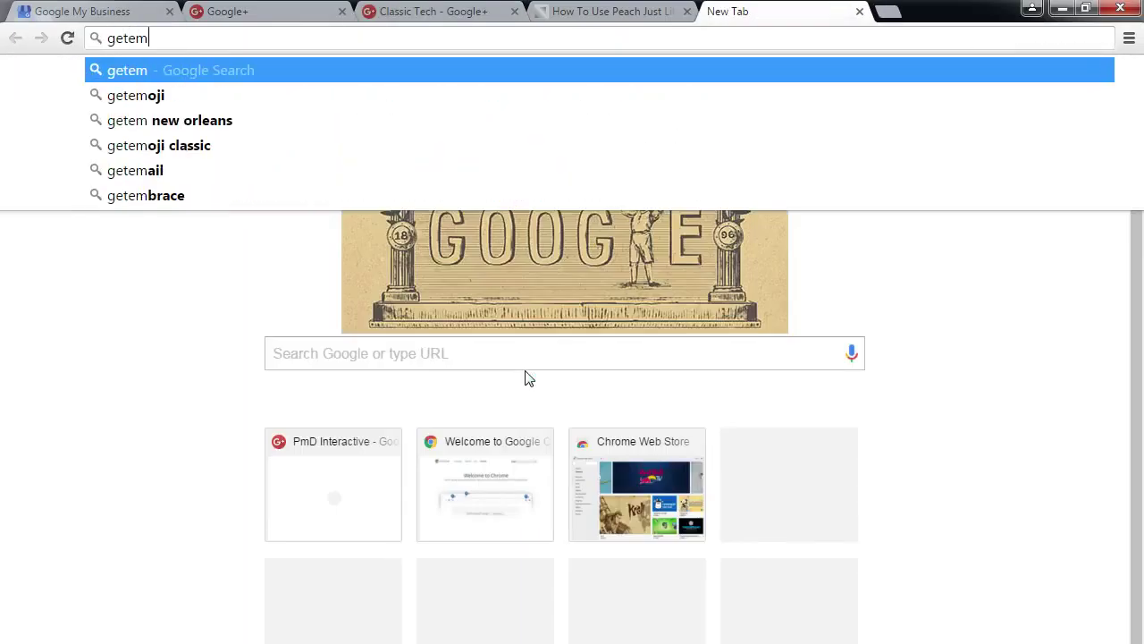
{"action": "key", "text": "BackSpace"}
{"action": "type", "text": "oji.com"}
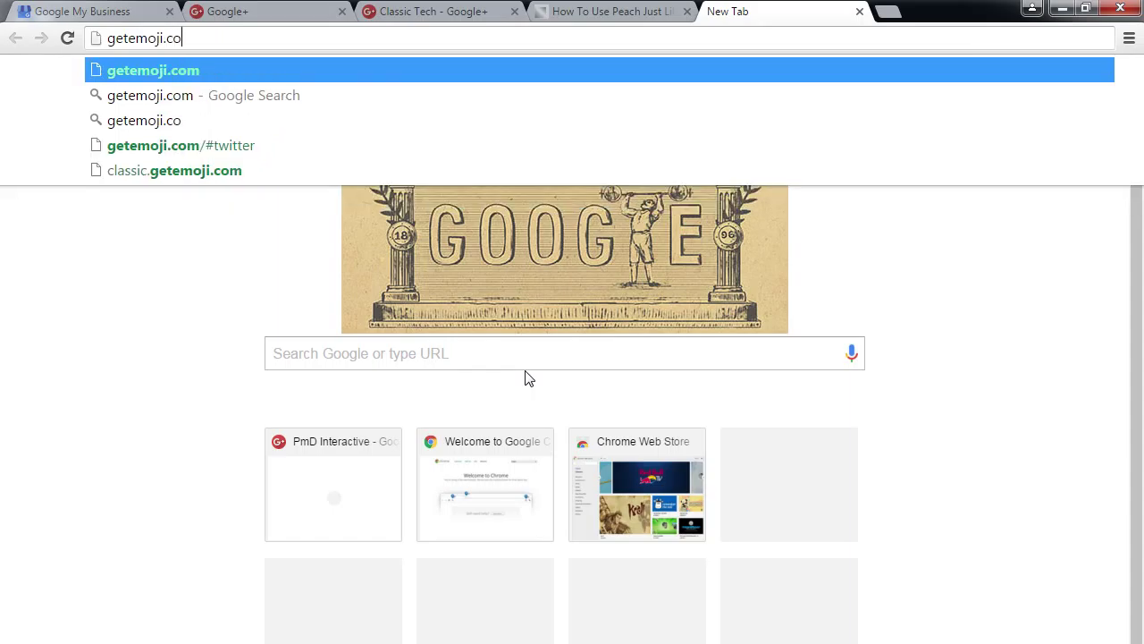
{"action": "key", "text": "Return"}
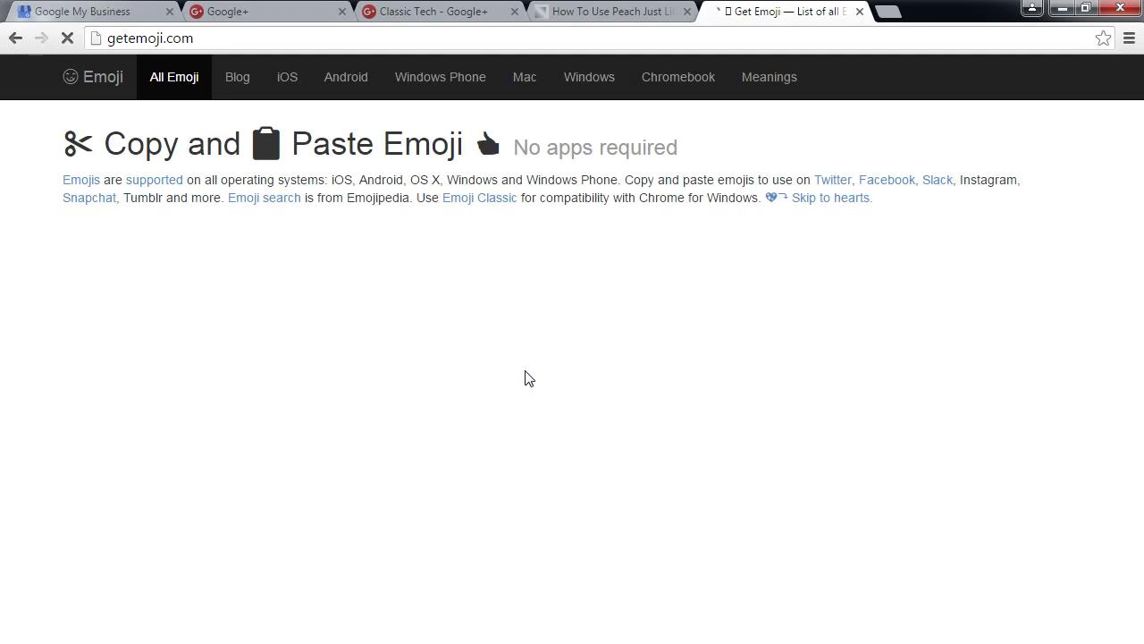
{"action": "scroll", "coordinate": [543, 487], "scroll_direction": "down", "scroll_amount": 2}
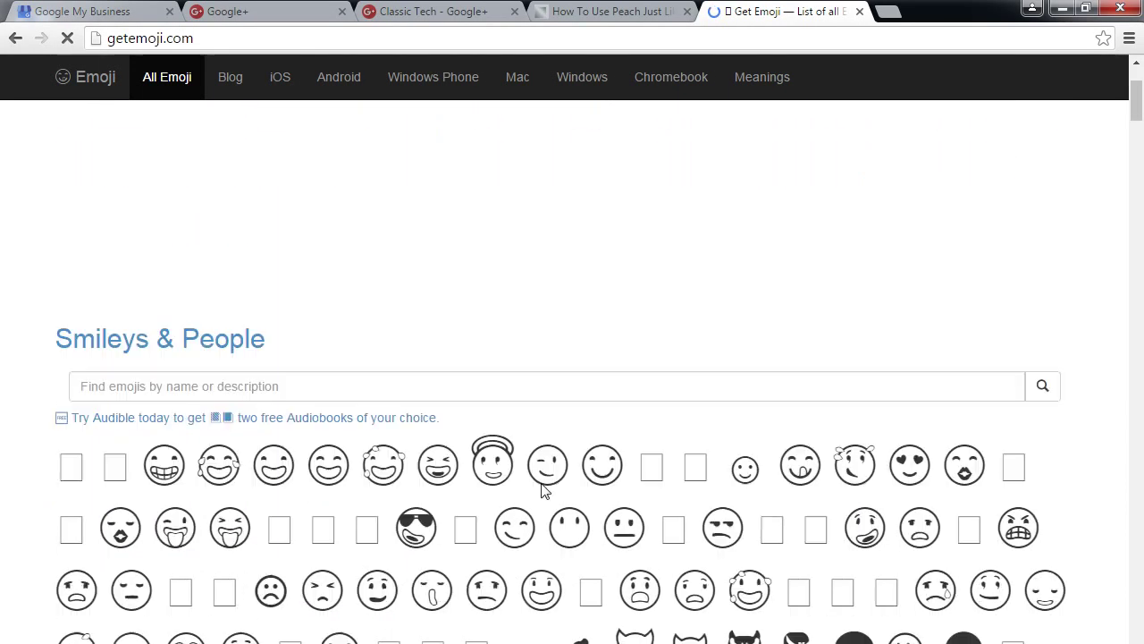
{"action": "left_click", "coordinate": [429, 526]}
{"action": "key", "text": "ctrl+c"}
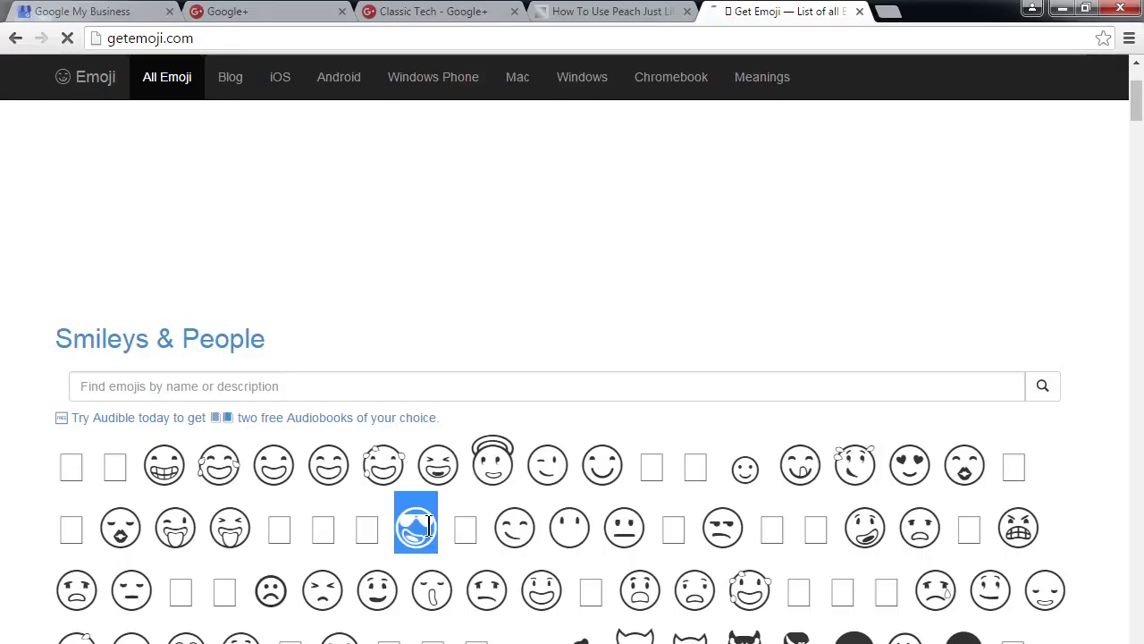
- Replace the text of the new Classic Tech post with the copied sunglasses emoji
{"action": "left_click", "coordinate": [498, 8]}
{"action": "key", "text": "ctrl+a"}
{"action": "key", "text": "ctrl+v"}
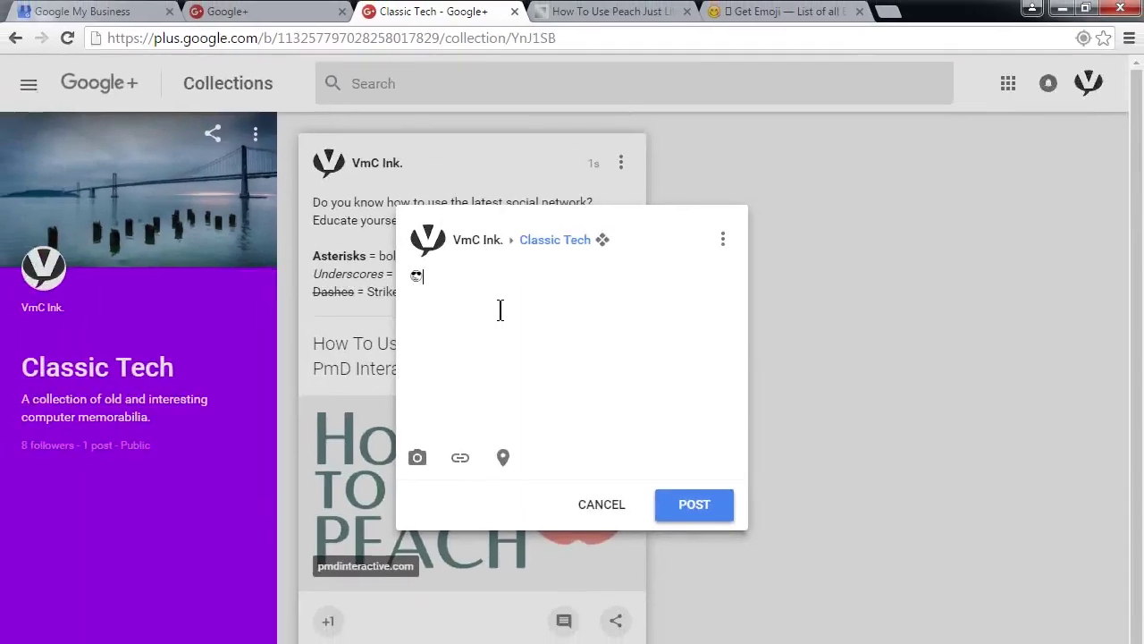
- Return to getemoji.com and look through the Smileys & People emojis, highlighting an empty-box emoji and the face with a mask
{"action": "left_click", "coordinate": [786, 12]}
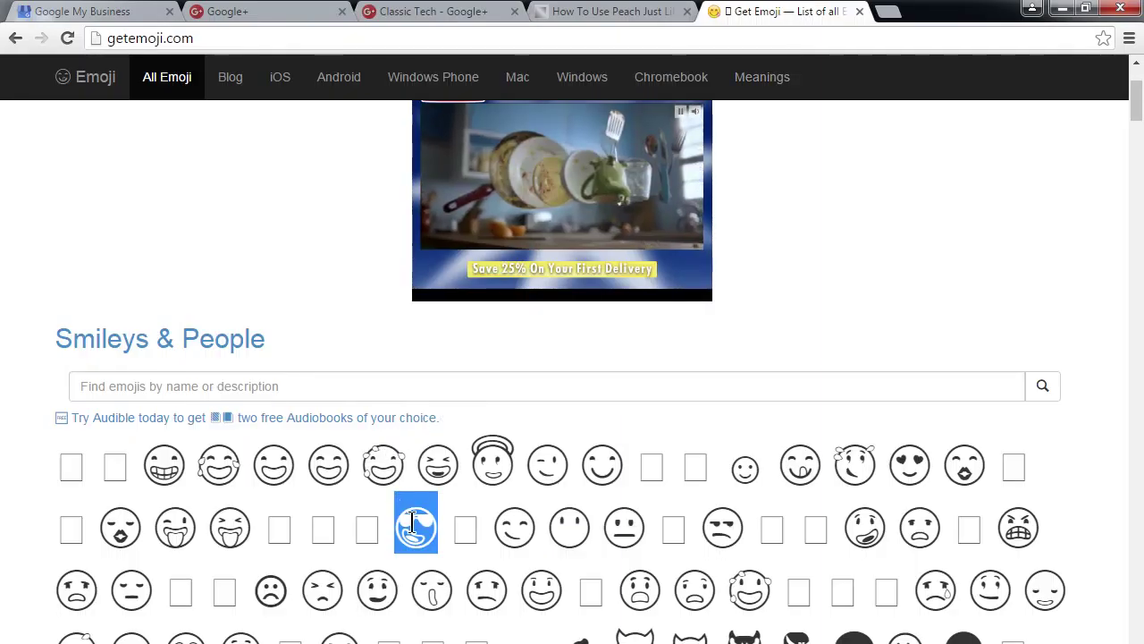
{"action": "left_click", "coordinate": [489, 525]}
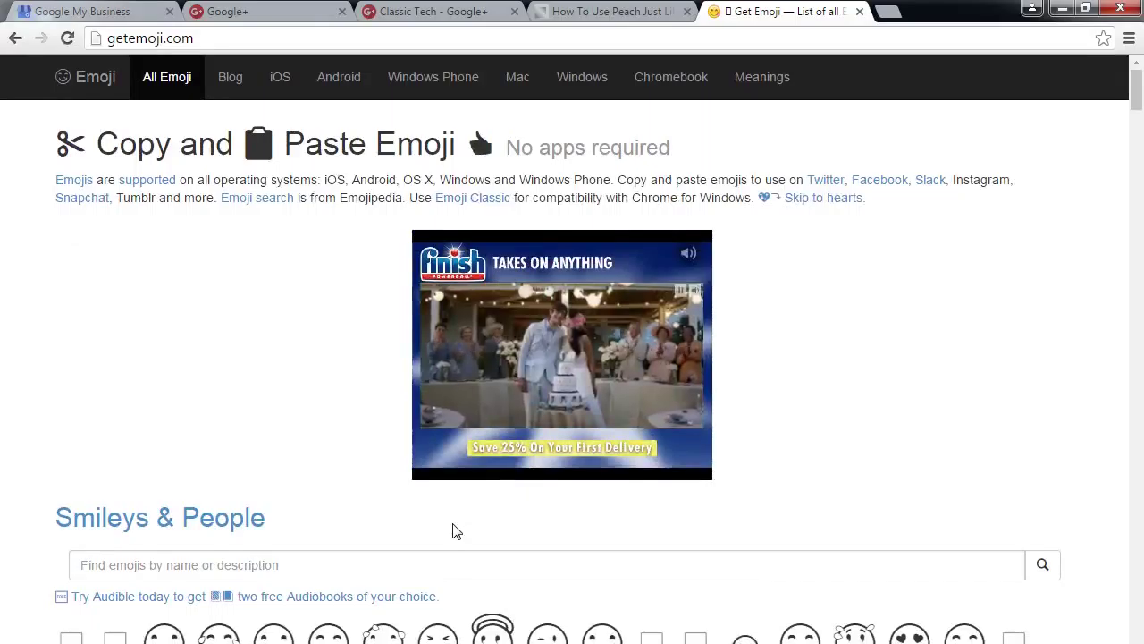
{"action": "scroll", "coordinate": [453, 527], "scroll_direction": "down", "scroll_amount": 5}
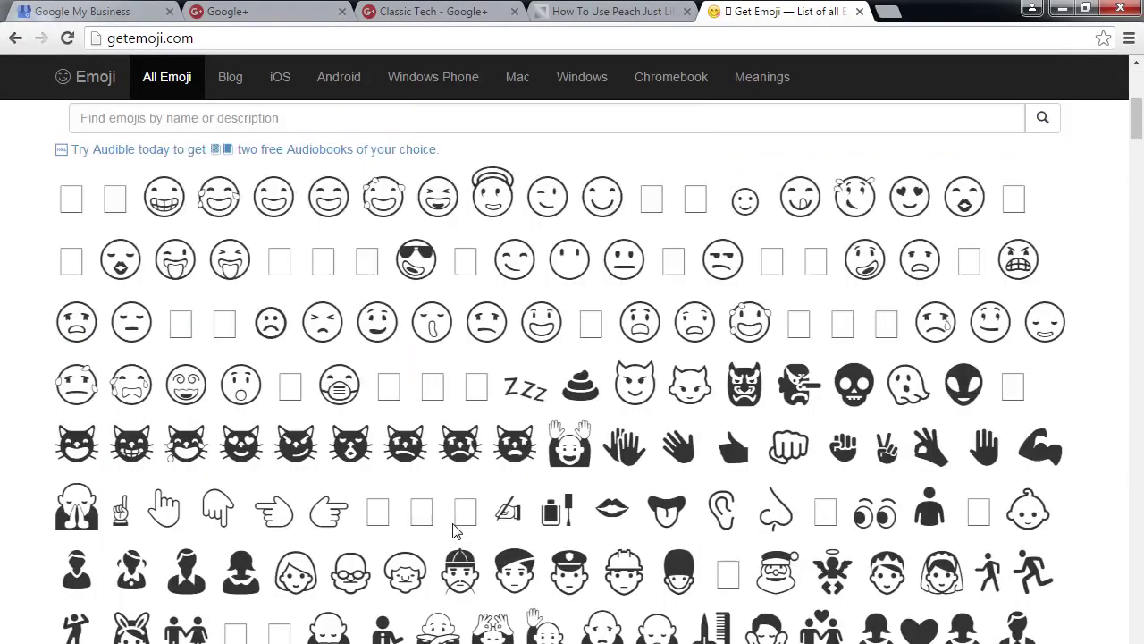
{"action": "left_click_drag", "start_coordinate": [275, 387], "coordinate": [302, 387]}
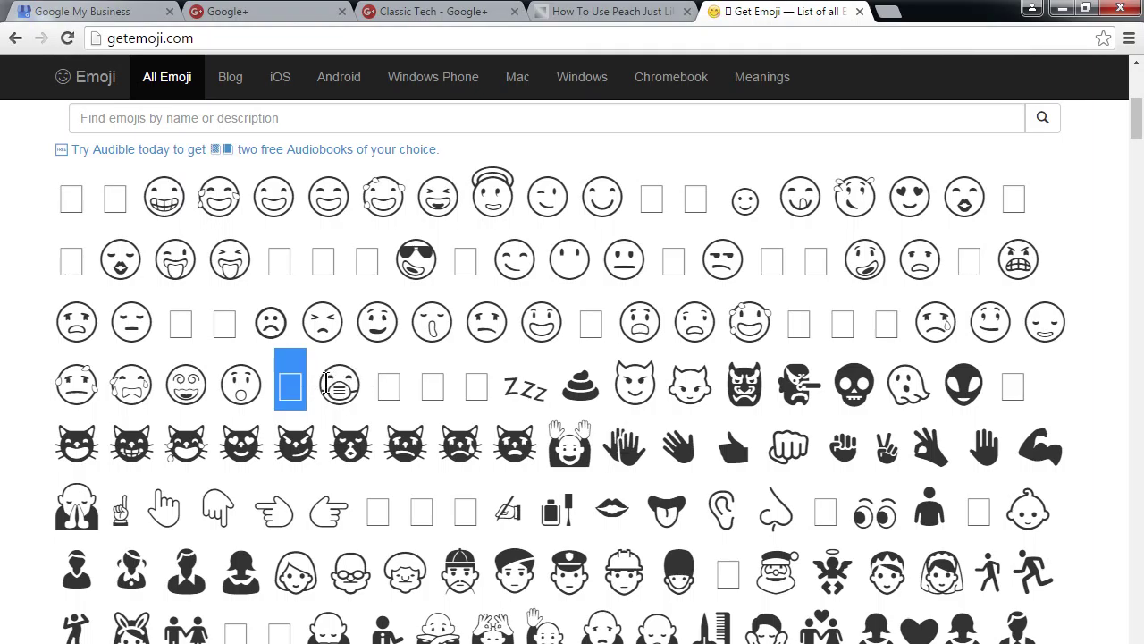
{"action": "double_click", "coordinate": [340, 386]}
{"action": "scroll", "coordinate": [362, 411], "scroll_direction": "down", "scroll_amount": 4}
{"action": "scroll", "coordinate": [367, 436], "scroll_direction": "up", "scroll_amount": 20}
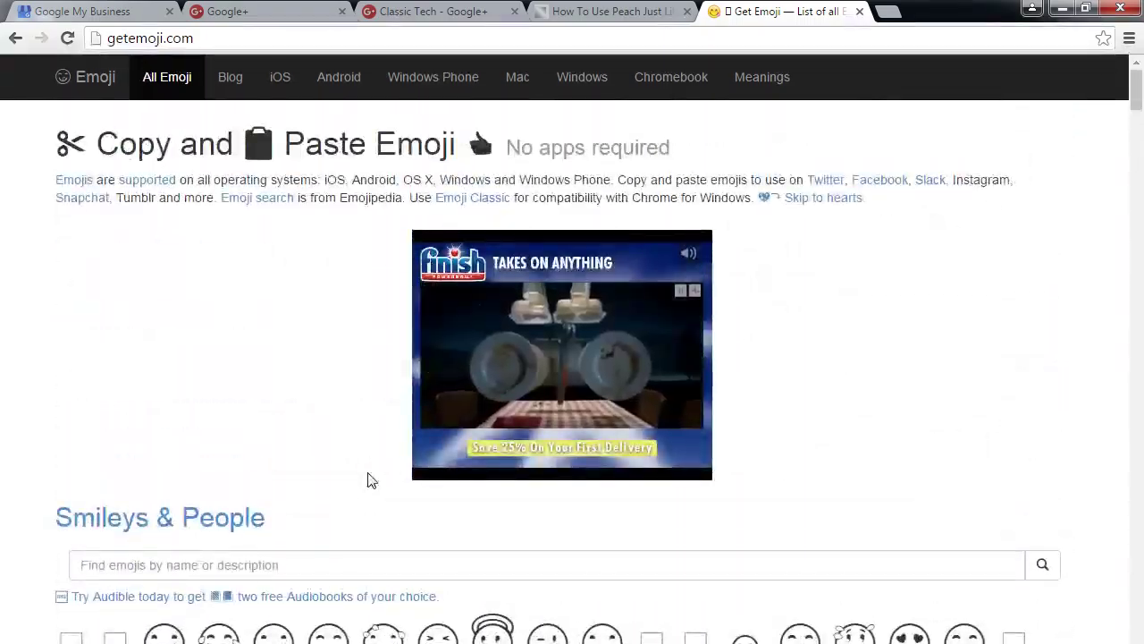
{"action": "scroll", "coordinate": [367, 478], "scroll_direction": "down", "scroll_amount": 3}
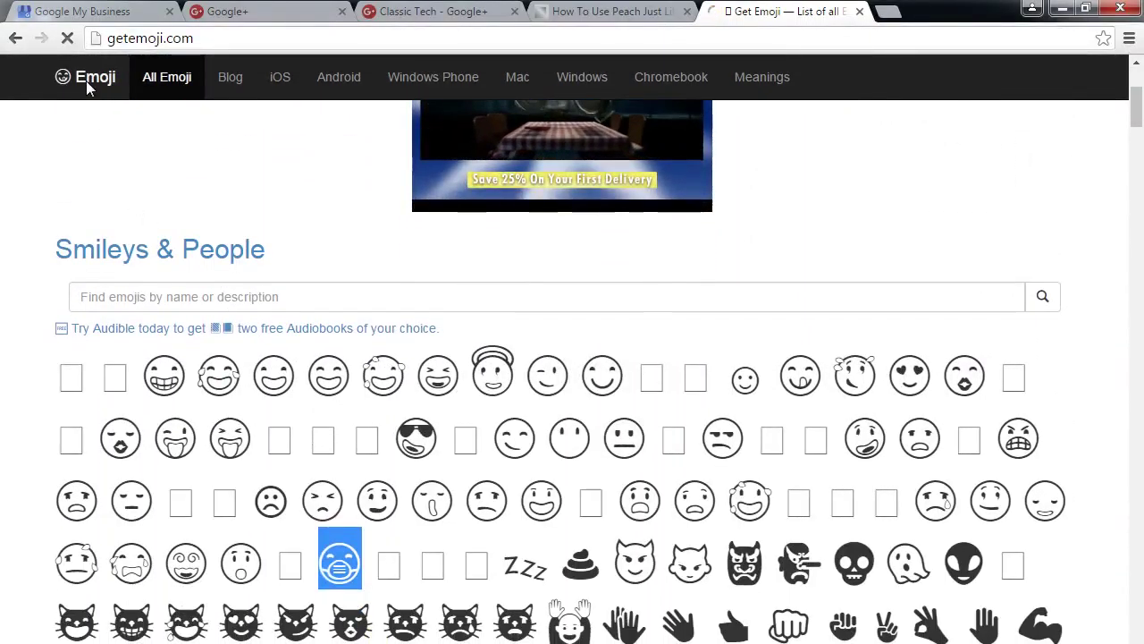
{"action": "left_click", "coordinate": [89, 89]}
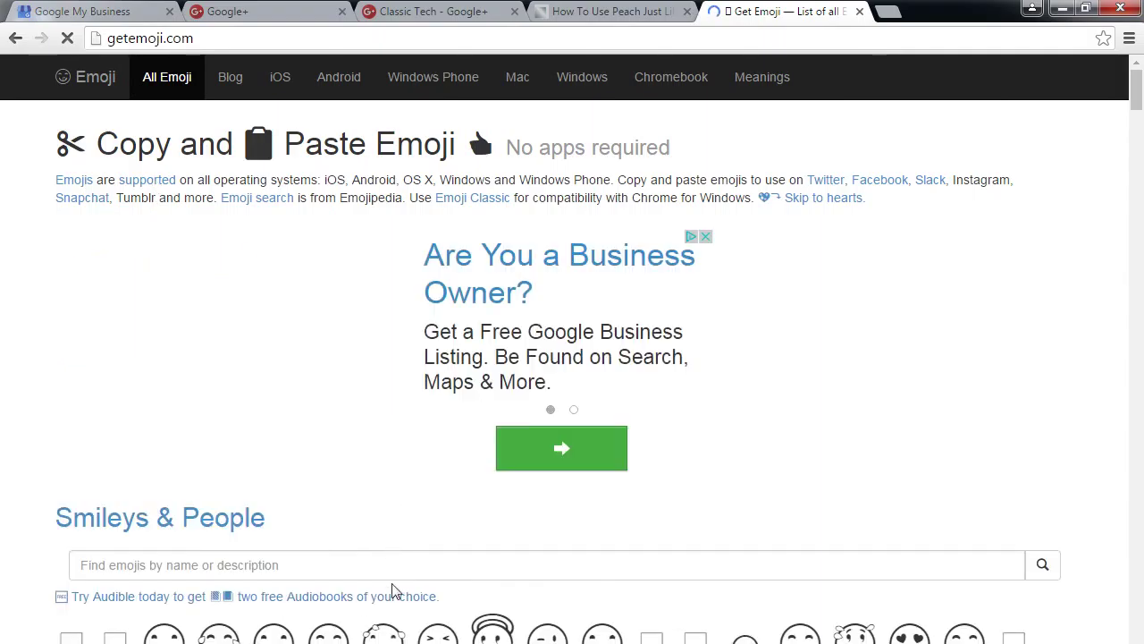
{"action": "scroll", "coordinate": [404, 632], "scroll_direction": "down", "scroll_amount": 7}
{"action": "scroll", "coordinate": [404, 632], "scroll_direction": "up", "scroll_amount": 7}
- Search the emojis for "face" and open the Unamused Face entry to examine its platform versions
{"action": "left_click", "coordinate": [322, 565]}
{"action": "type", "text": "face"}
{"action": "key", "text": "Return"}
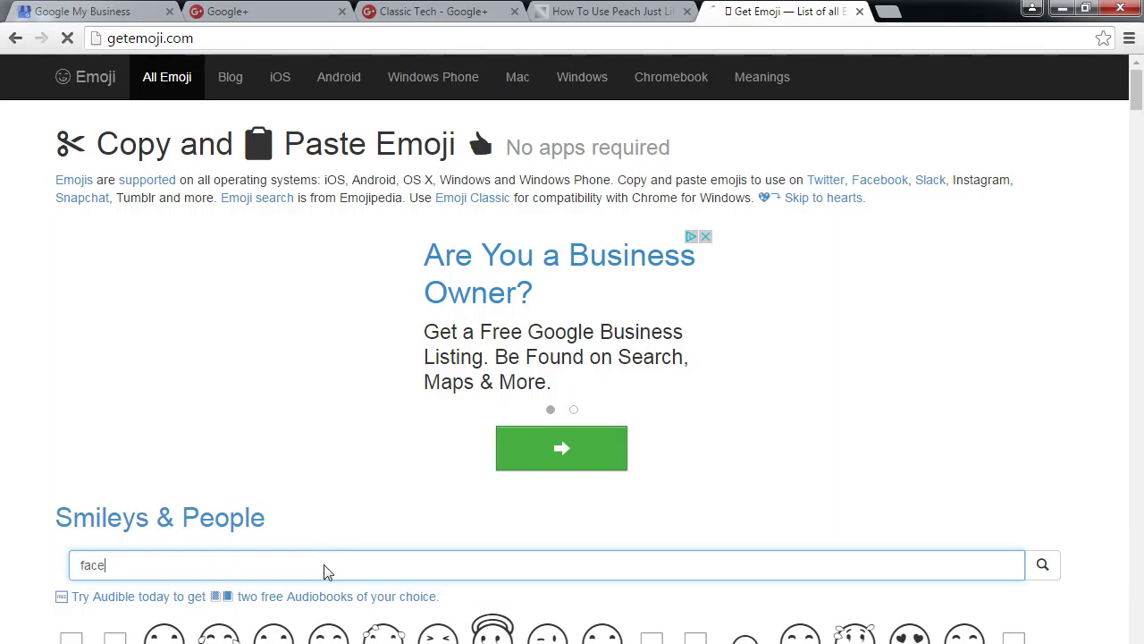
{"action": "scroll", "coordinate": [355, 514], "scroll_direction": "down", "scroll_amount": 3}
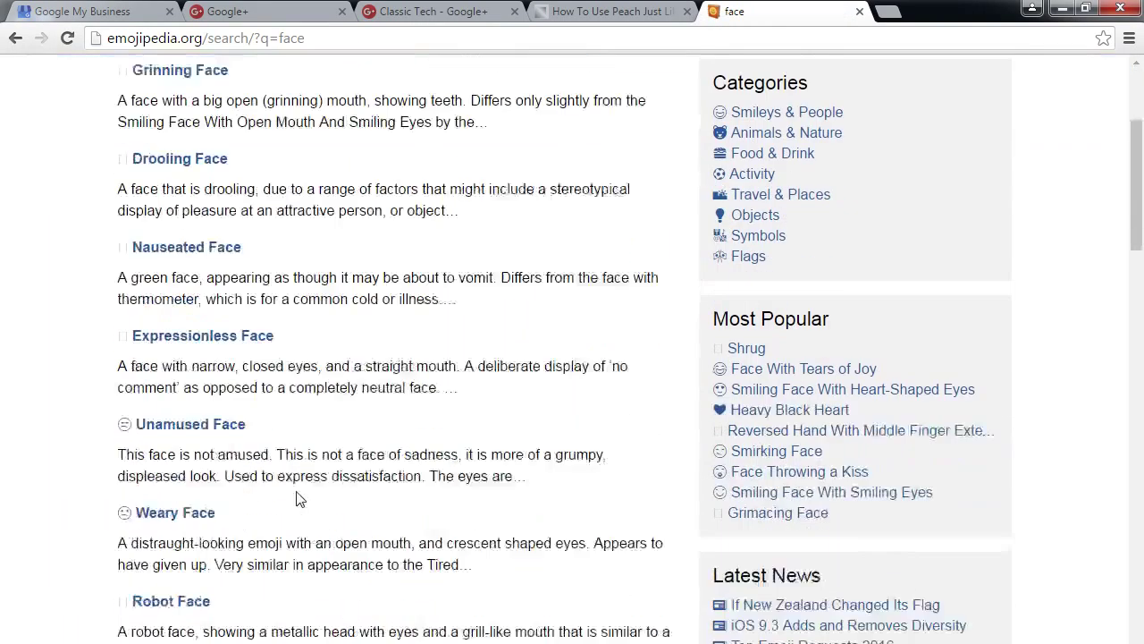
{"action": "left_click", "coordinate": [204, 405]}
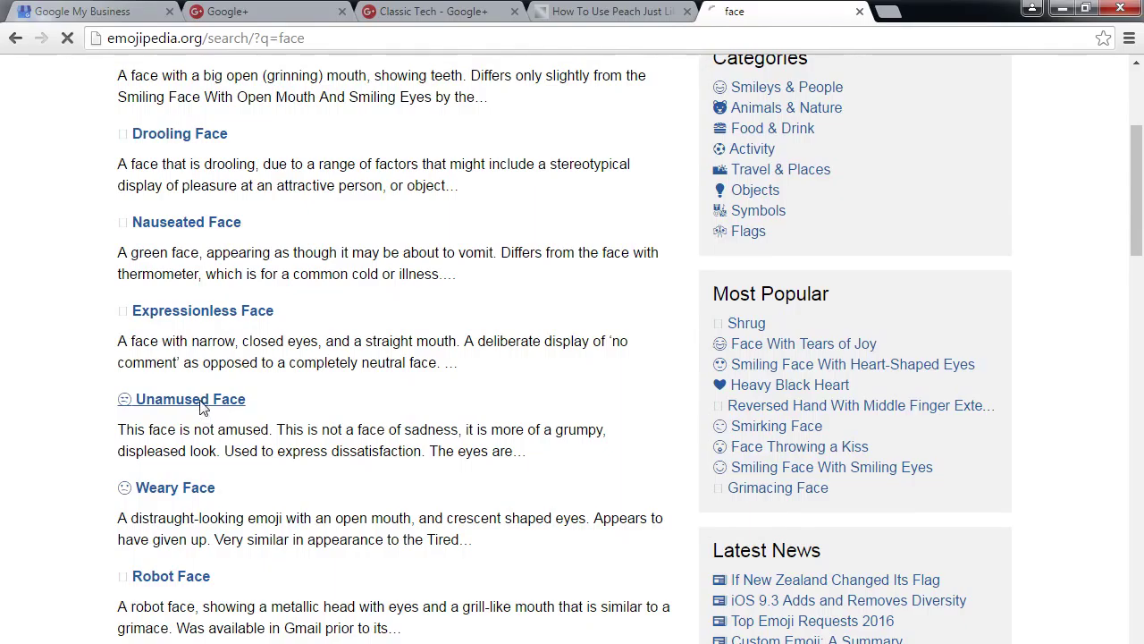
{"action": "scroll", "coordinate": [145, 420], "scroll_direction": "down", "scroll_amount": 4}
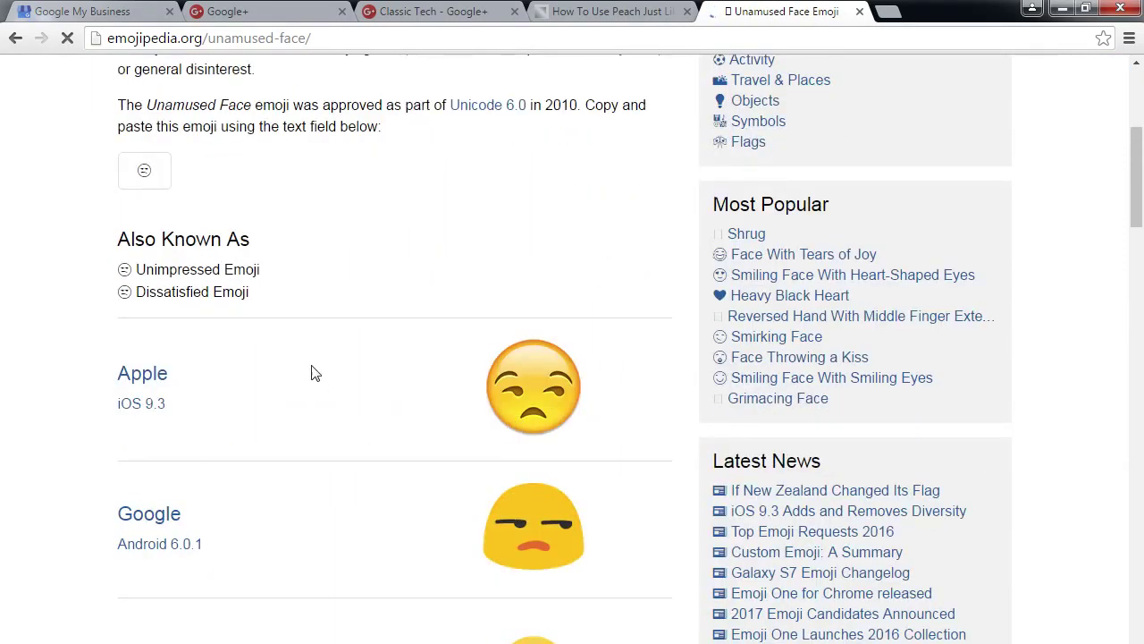
- Read the Unamused Face description and compare its designs from Apple down to Emoji One
{"action": "scroll", "coordinate": [250, 411], "scroll_direction": "up", "scroll_amount": 2}
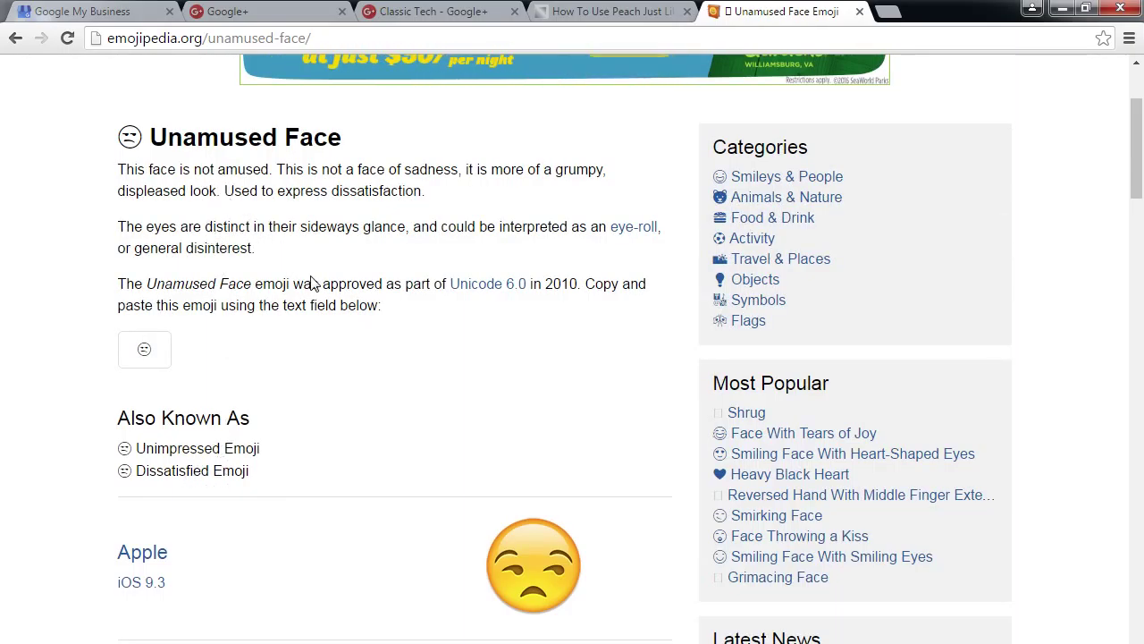
{"action": "scroll", "coordinate": [313, 292], "scroll_direction": "down", "scroll_amount": 4}
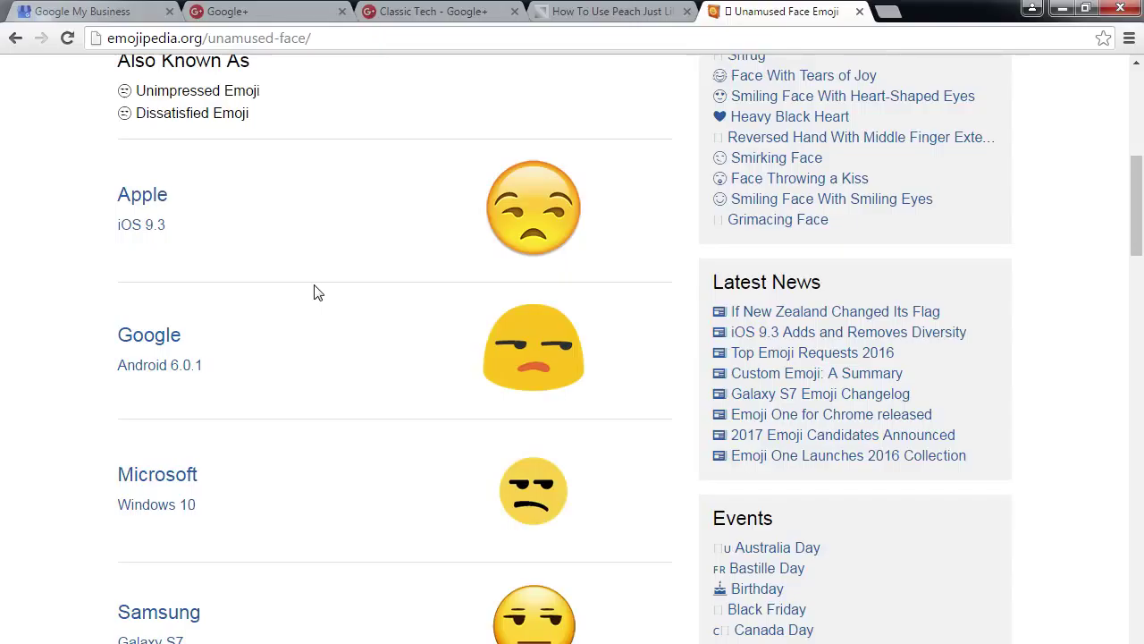
{"action": "scroll", "coordinate": [314, 288], "scroll_direction": "down", "scroll_amount": 7}
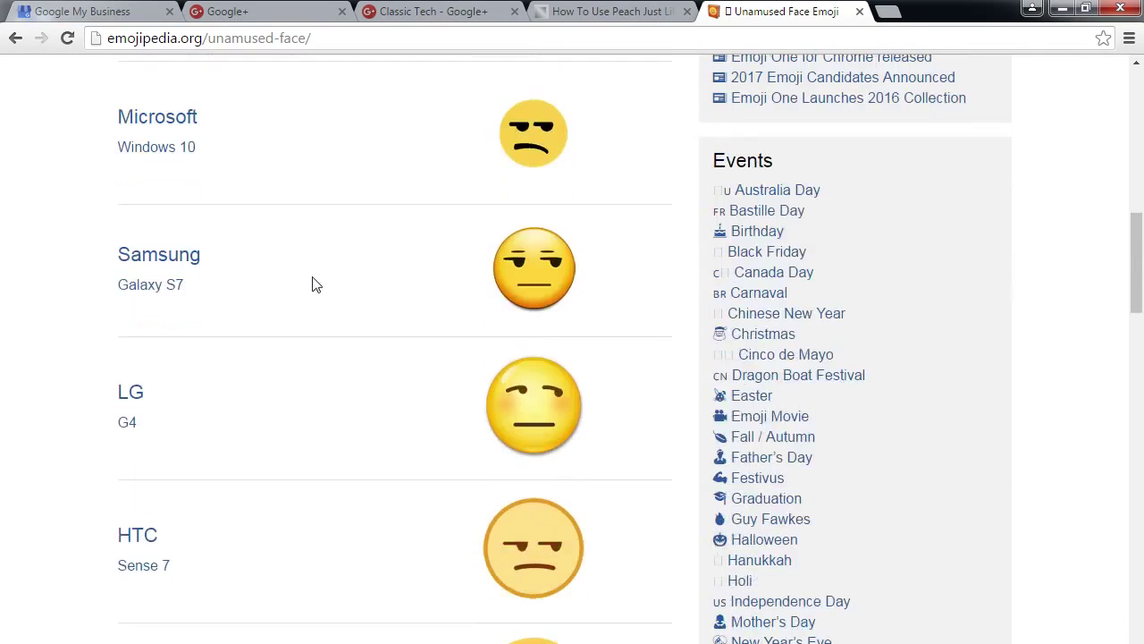
{"action": "scroll", "coordinate": [314, 284], "scroll_direction": "down", "scroll_amount": 4}
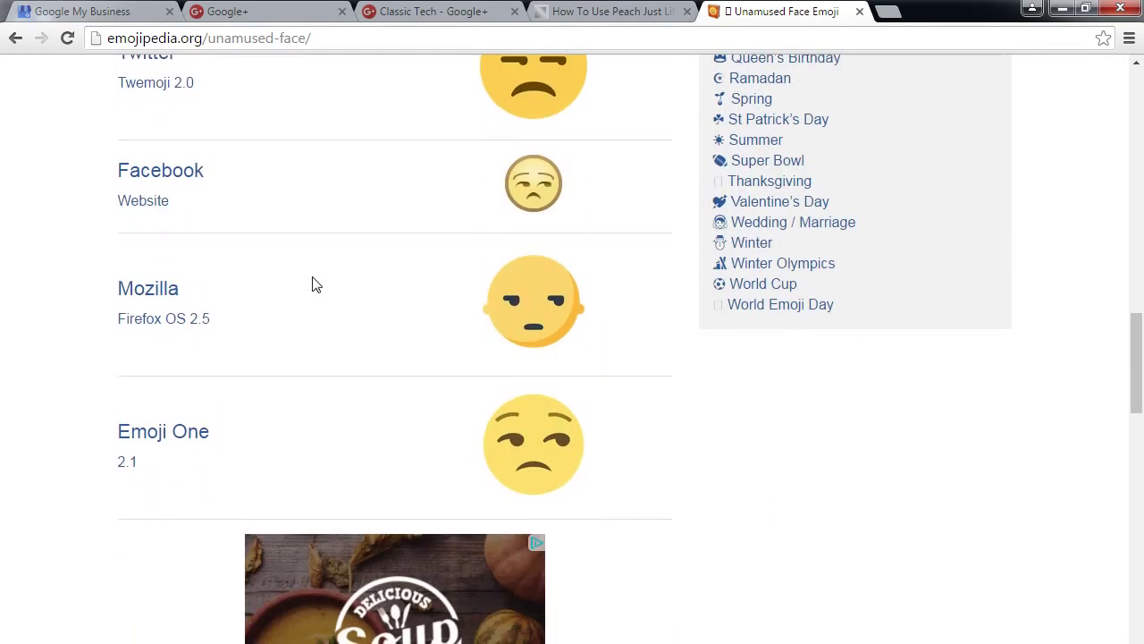
{"action": "scroll", "coordinate": [318, 288], "scroll_direction": "up", "scroll_amount": 2}
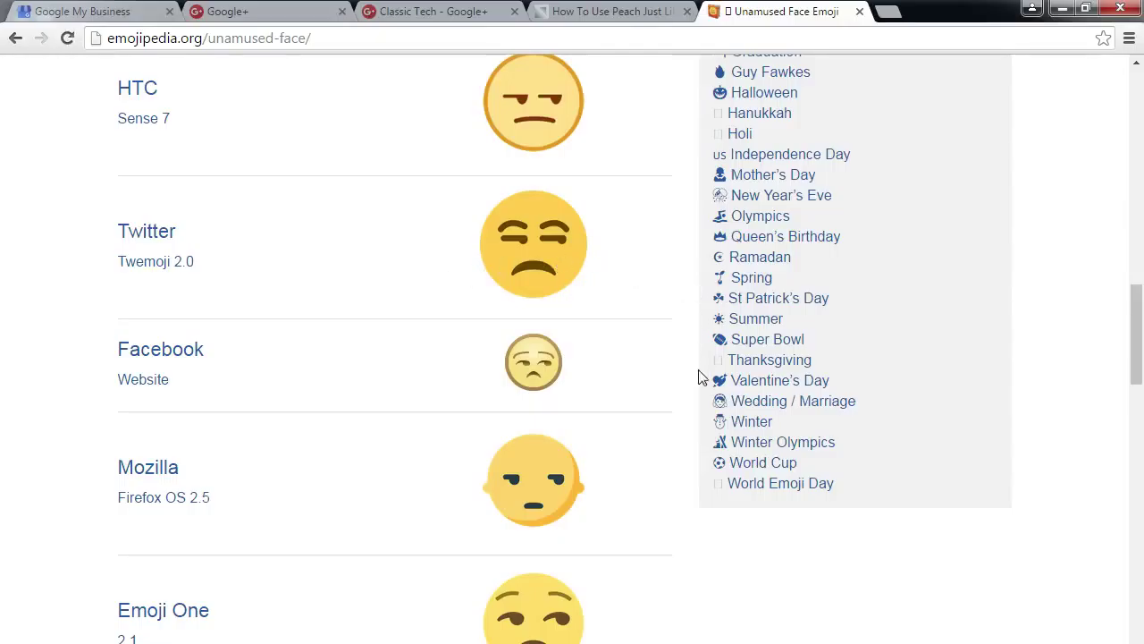
- Open the Wedding / Marriage emoji list and go to its Bride With Veil entry
{"action": "left_click", "coordinate": [729, 404]}
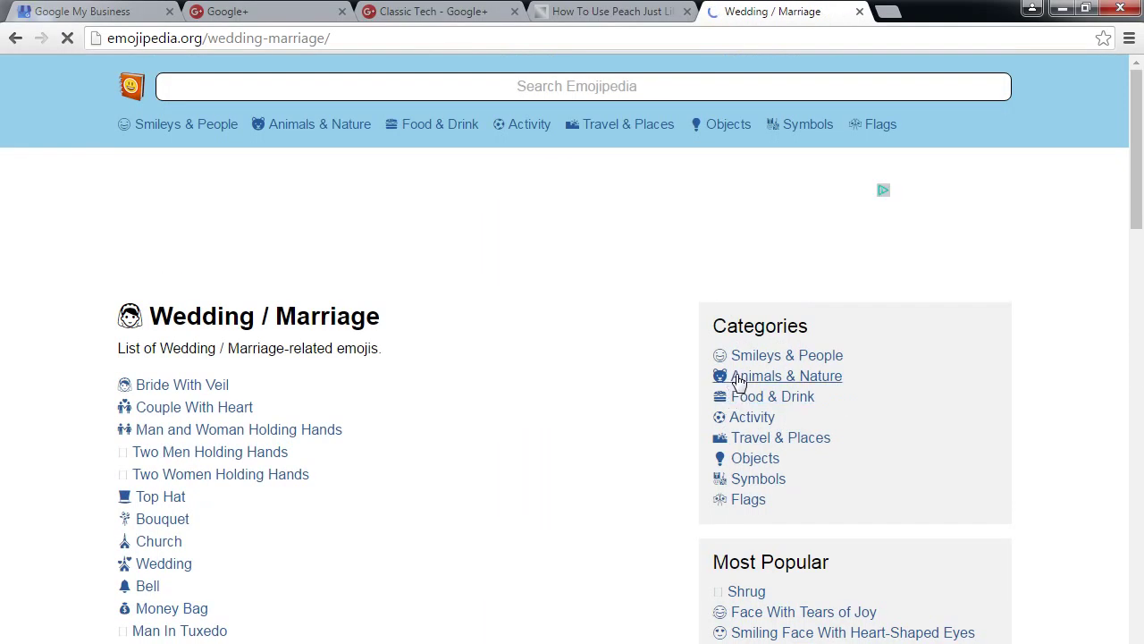
{"action": "scroll", "coordinate": [615, 353], "scroll_direction": "down", "scroll_amount": 3}
{"action": "scroll", "coordinate": [384, 346], "scroll_direction": "up", "scroll_amount": 2}
{"action": "left_click", "coordinate": [206, 295]}
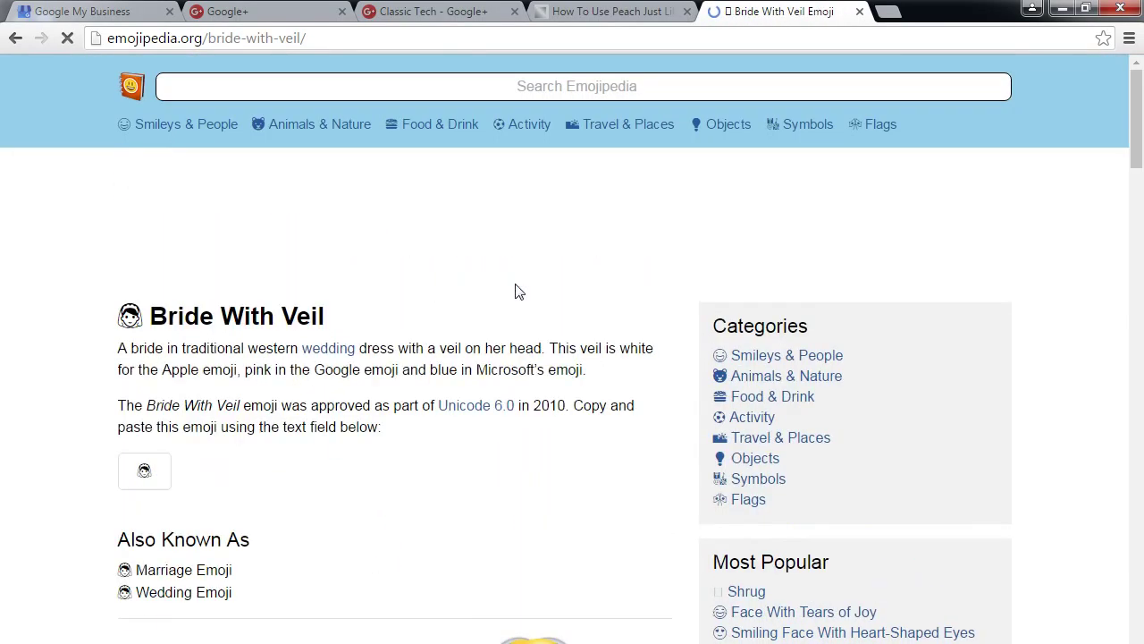
- Examine how the Bride With Veil emoji is drawn on each platform, from Apple down to Emoji One
{"action": "scroll", "coordinate": [572, 340], "scroll_direction": "down", "scroll_amount": 2}
{"action": "scroll", "coordinate": [581, 312], "scroll_direction": "down", "scroll_amount": 1}
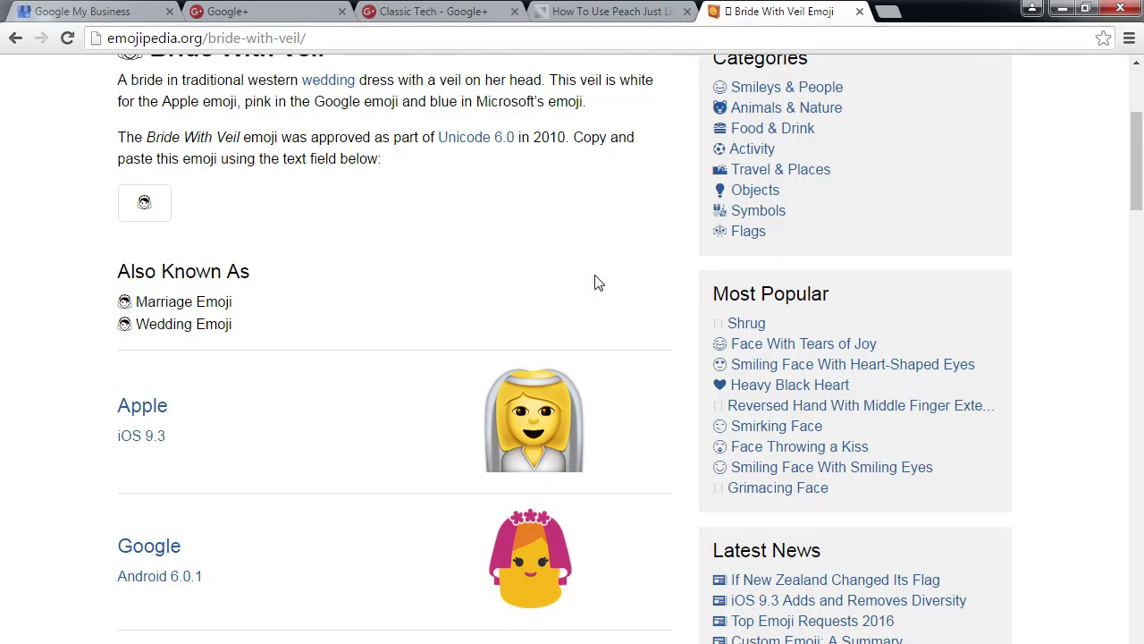
{"action": "scroll", "coordinate": [598, 281], "scroll_direction": "down", "scroll_amount": 3}
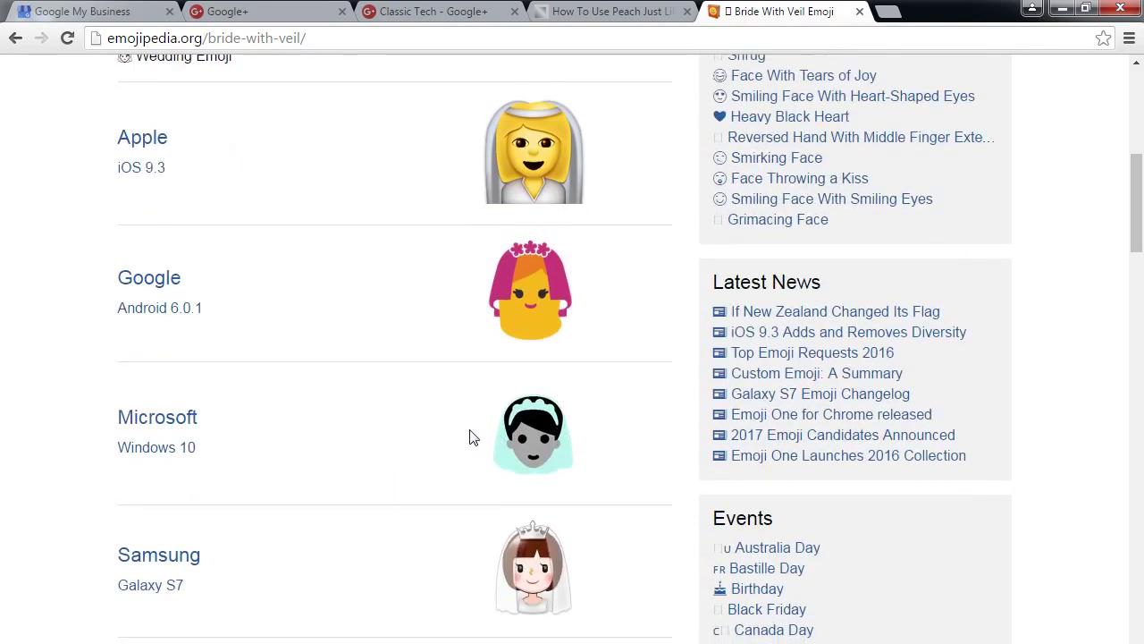
{"action": "scroll", "coordinate": [460, 447], "scroll_direction": "down", "scroll_amount": 4}
{"action": "scroll", "coordinate": [456, 451], "scroll_direction": "down", "scroll_amount": 1}
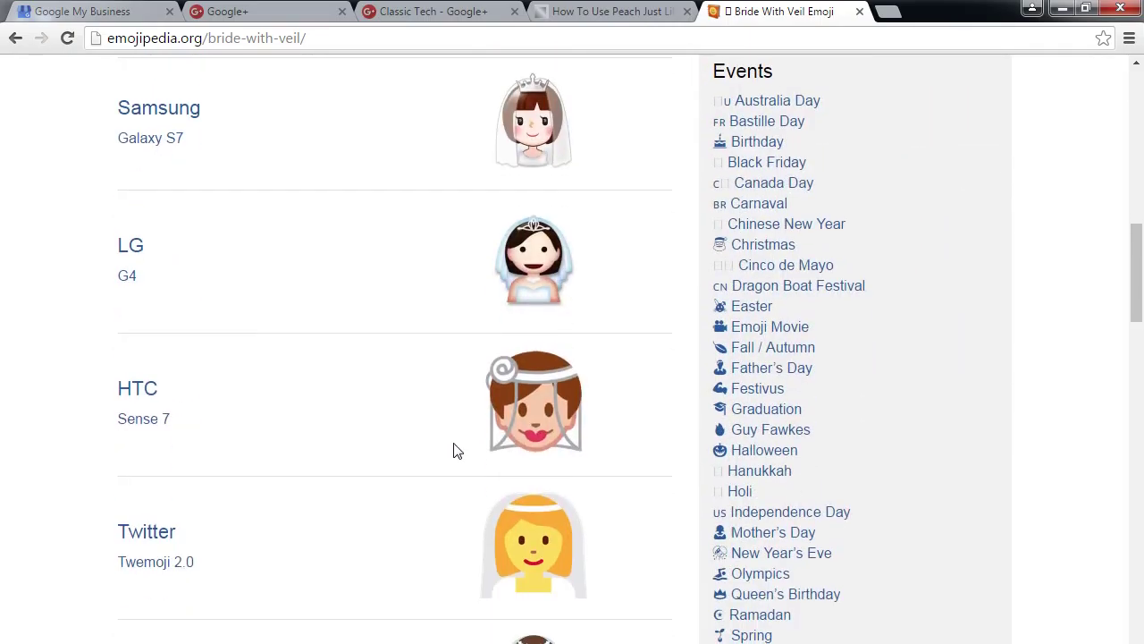
{"action": "scroll", "coordinate": [456, 451], "scroll_direction": "down", "scroll_amount": 2}
{"action": "scroll", "coordinate": [456, 451], "scroll_direction": "down", "scroll_amount": 2}
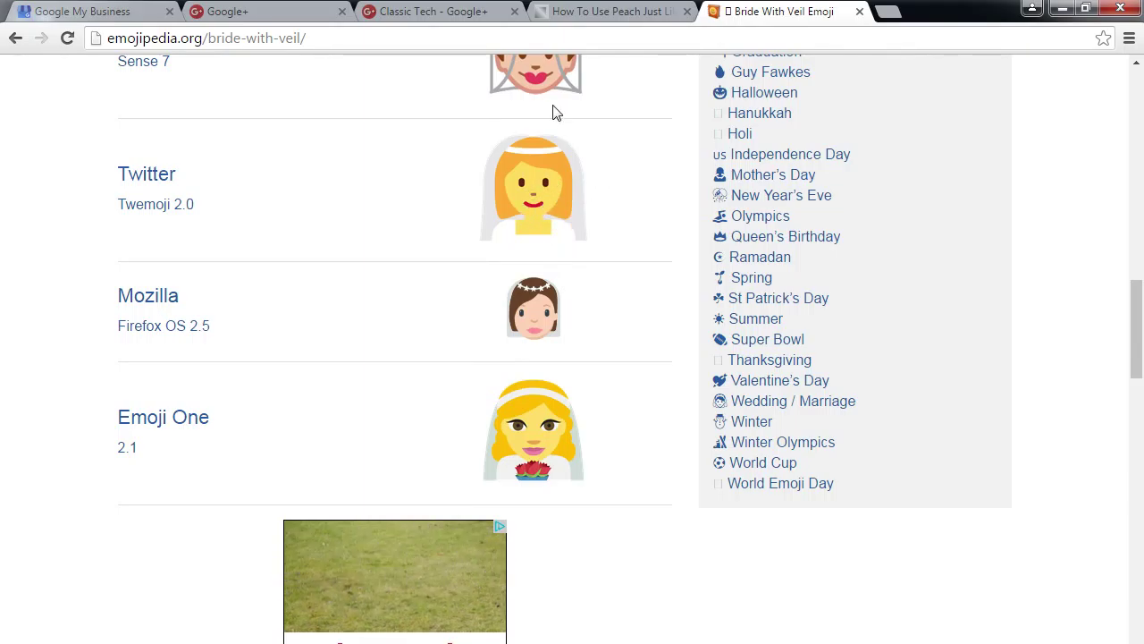
{"action": "scroll", "coordinate": [625, 161], "scroll_direction": "up", "scroll_amount": 1}
{"action": "scroll", "coordinate": [626, 164], "scroll_direction": "up", "scroll_amount": 8}
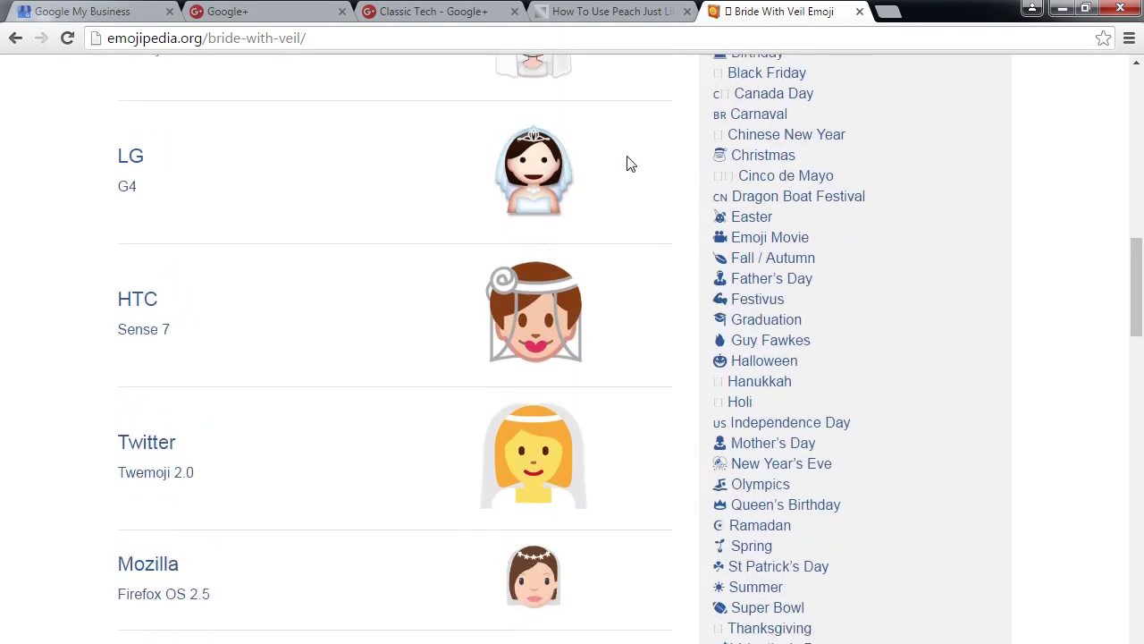
{"action": "scroll", "coordinate": [626, 164], "scroll_direction": "up", "scroll_amount": 6}
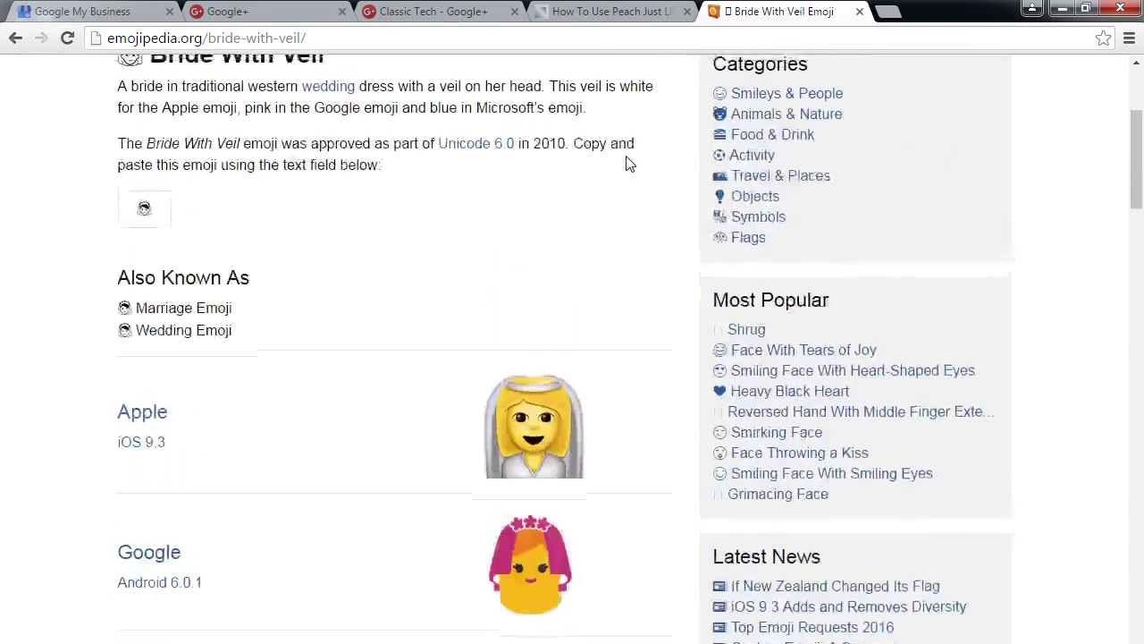
- Search Emojipedia for "bunny" and open the Woman With Bunny Ears entry
{"action": "left_click", "coordinate": [372, 88]}
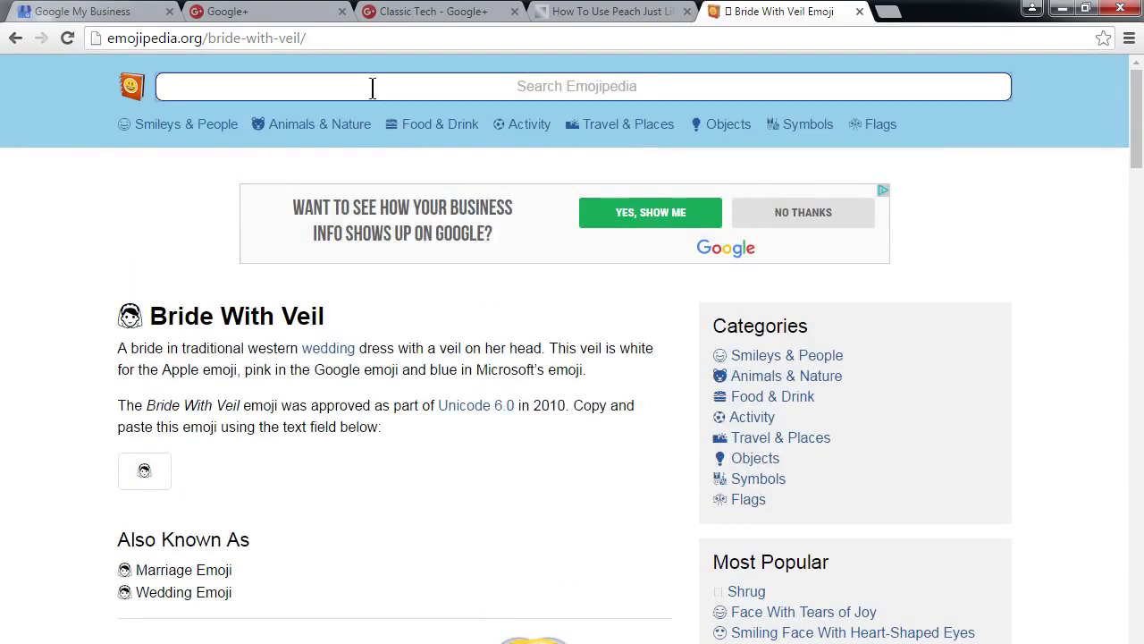
{"action": "type", "text": "bunny"}
{"action": "key", "text": "Return"}
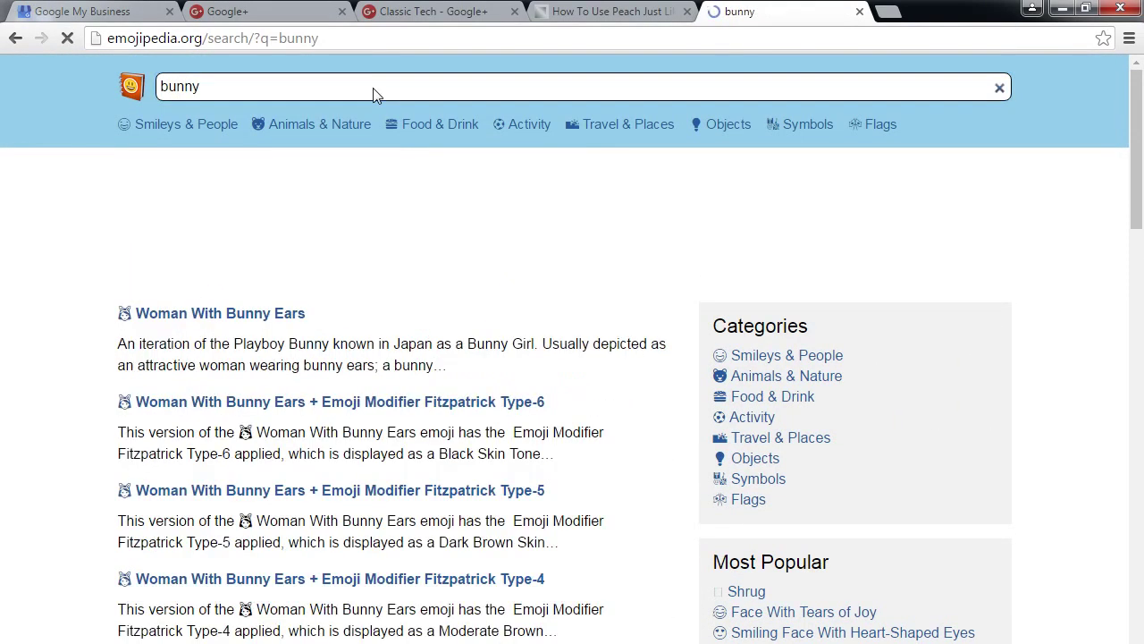
{"action": "left_click", "coordinate": [272, 314]}
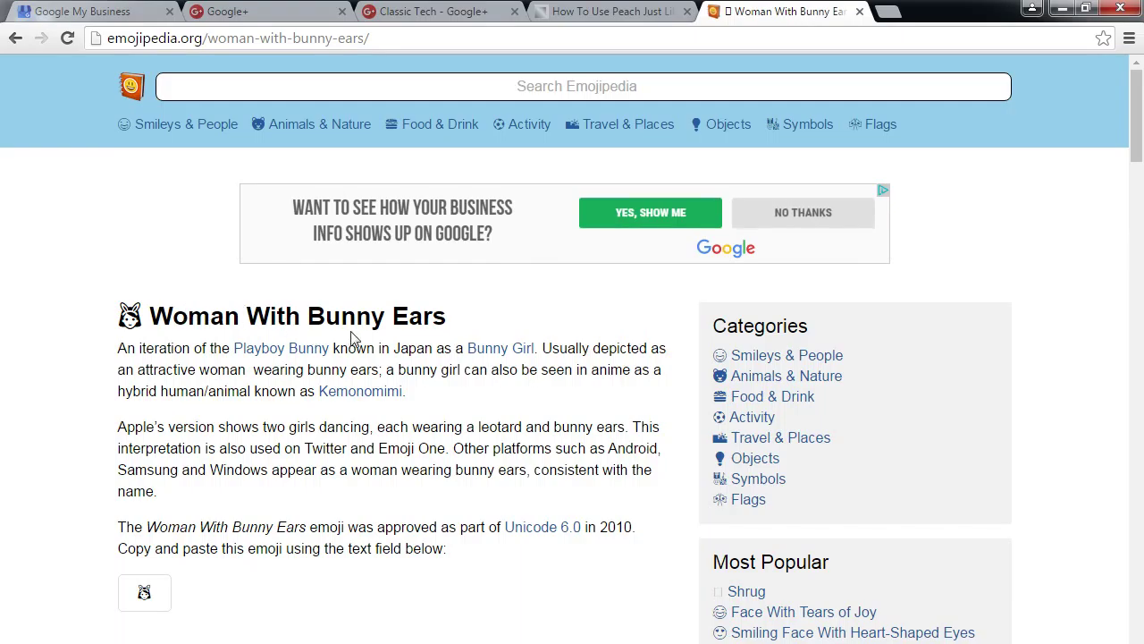
- Compare the Woman With Bunny Ears designs across all listed platforms and return to the start of the entry
{"action": "scroll", "coordinate": [350, 338], "scroll_direction": "down", "scroll_amount": 6}
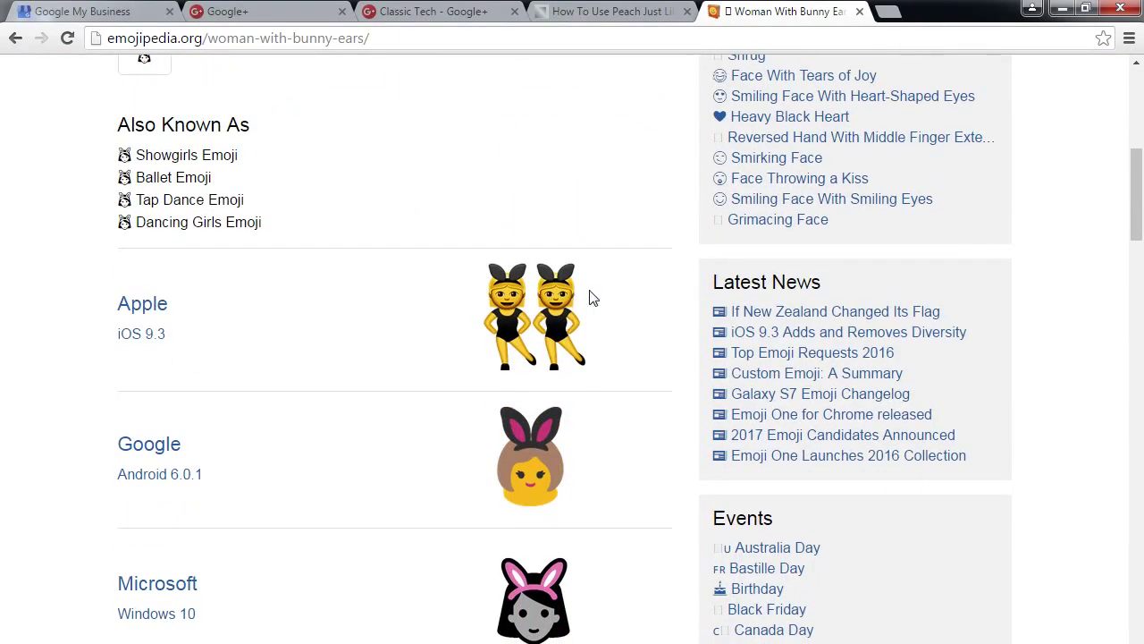
{"action": "scroll", "coordinate": [532, 362], "scroll_direction": "down", "scroll_amount": 1}
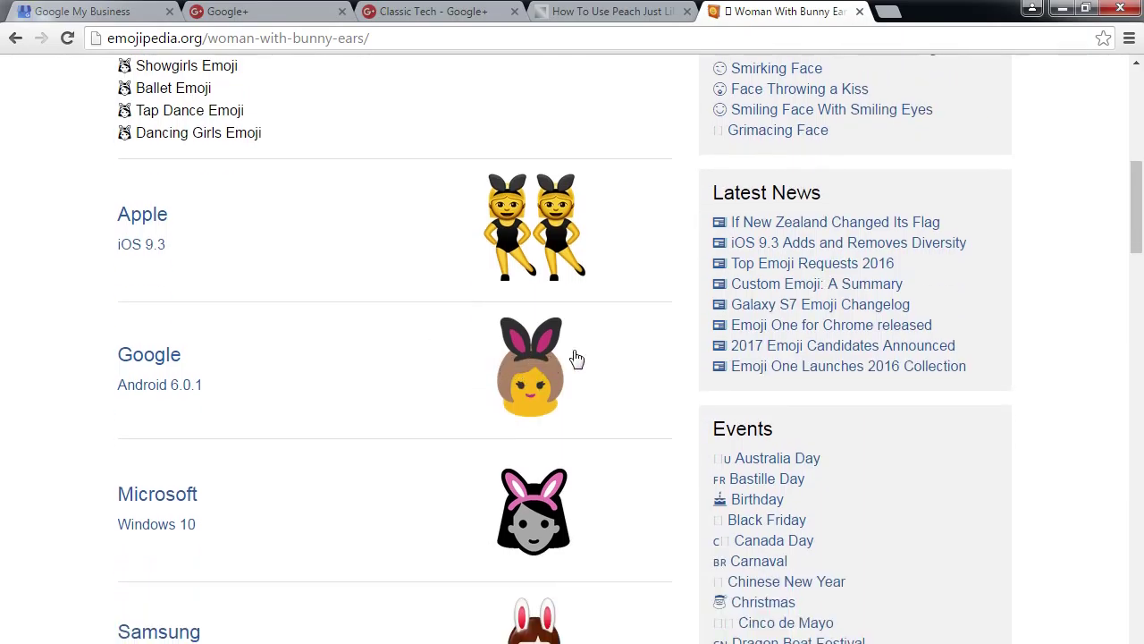
{"action": "scroll", "coordinate": [452, 375], "scroll_direction": "down", "scroll_amount": 5}
{"action": "scroll", "coordinate": [524, 472], "scroll_direction": "down", "scroll_amount": 3}
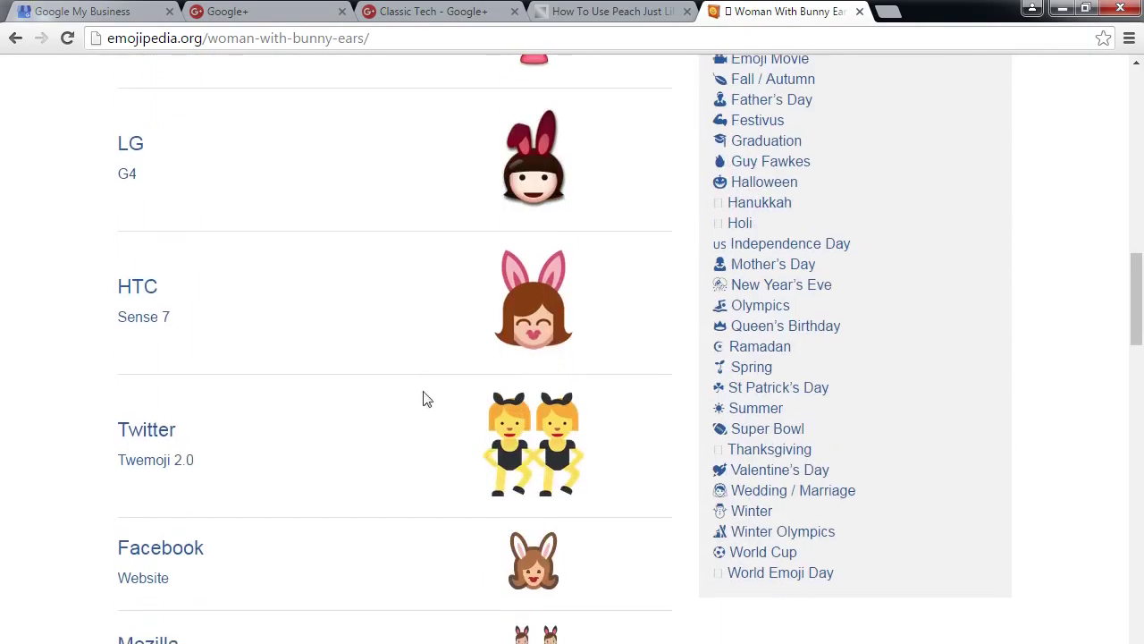
{"action": "scroll", "coordinate": [407, 403], "scroll_direction": "down", "scroll_amount": 4}
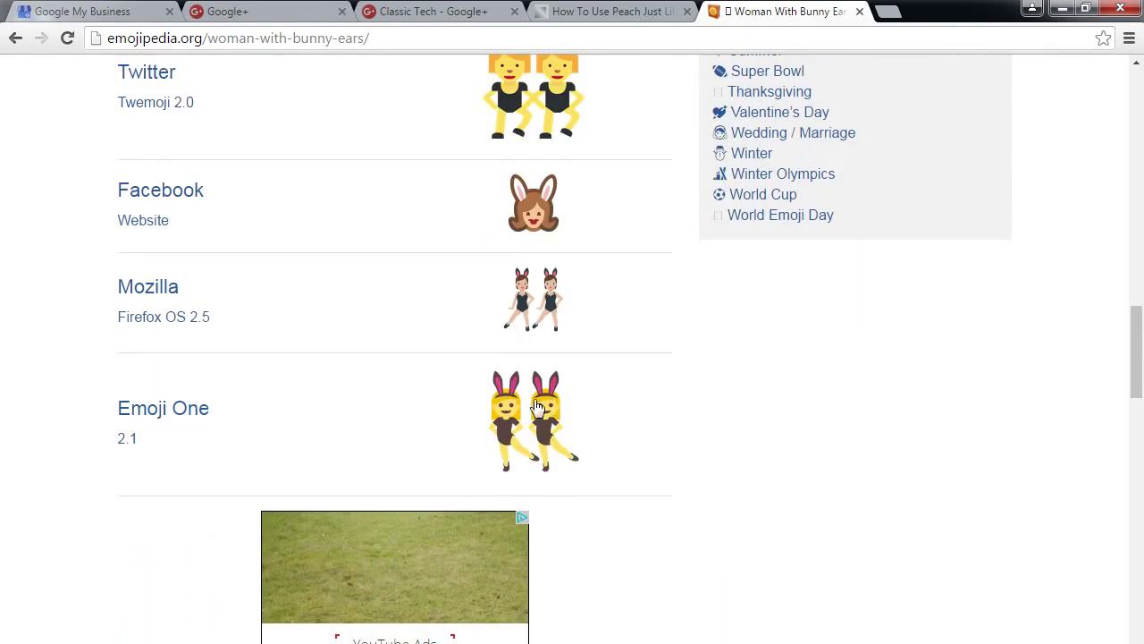
{"action": "scroll", "coordinate": [457, 410], "scroll_direction": "up", "scroll_amount": 2}
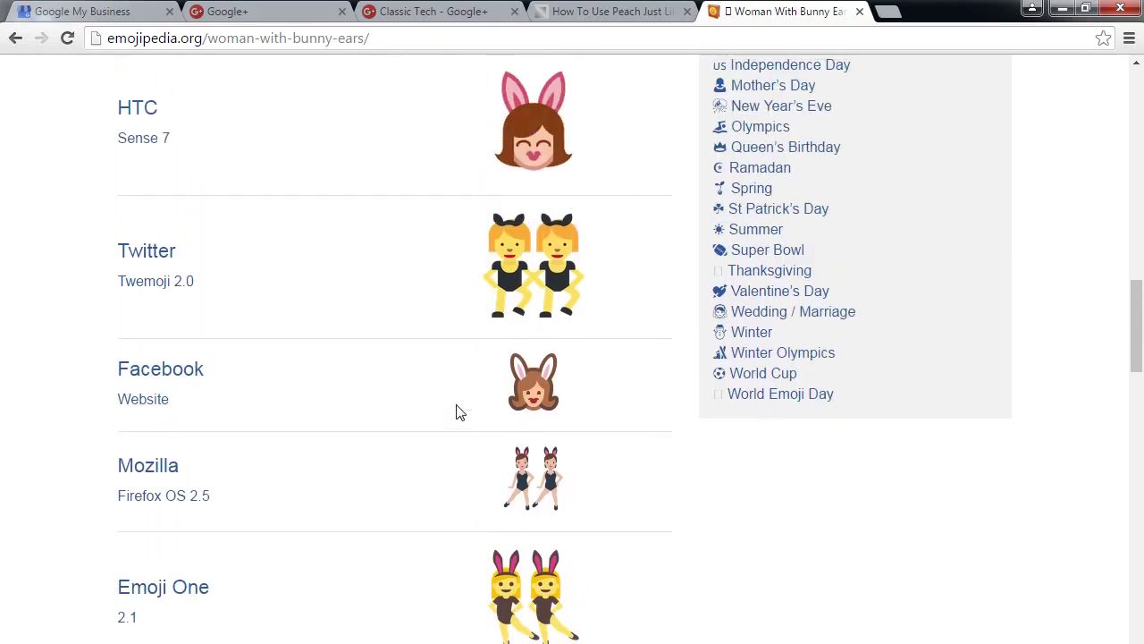
{"action": "scroll", "coordinate": [456, 411], "scroll_direction": "up", "scroll_amount": 14}
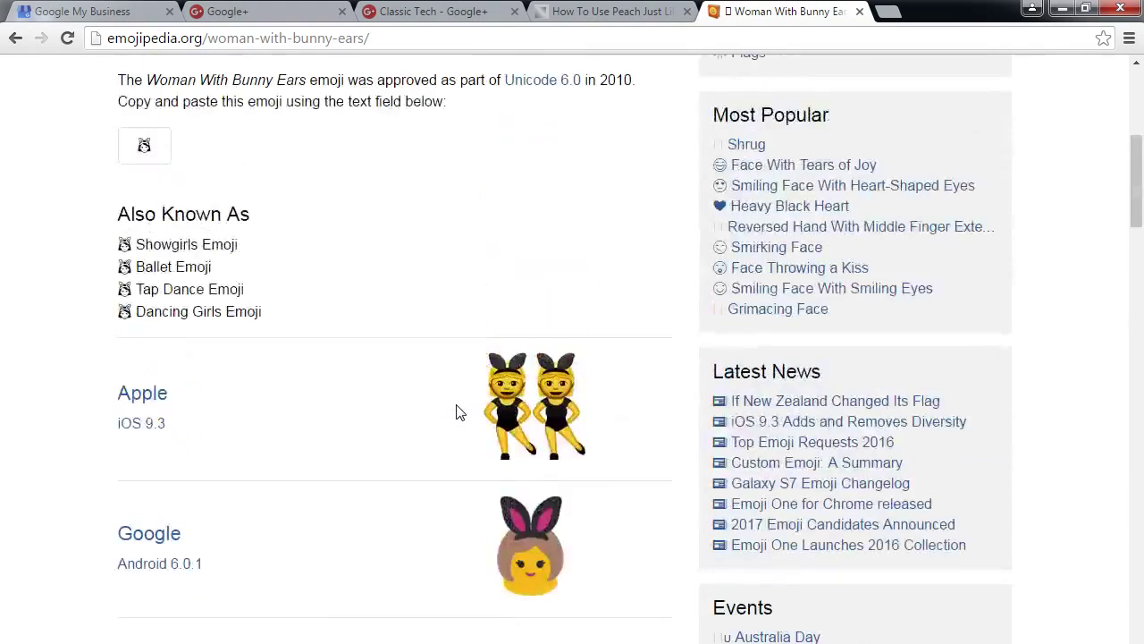
{"action": "scroll", "coordinate": [456, 412], "scroll_direction": "up", "scroll_amount": 3}
- Check the sunglasses emoji in the Classic Tech draft, and review the Woman With Bunny Ears platform versions again on Emojipedia
{"action": "key", "text": "ctrl+3"}
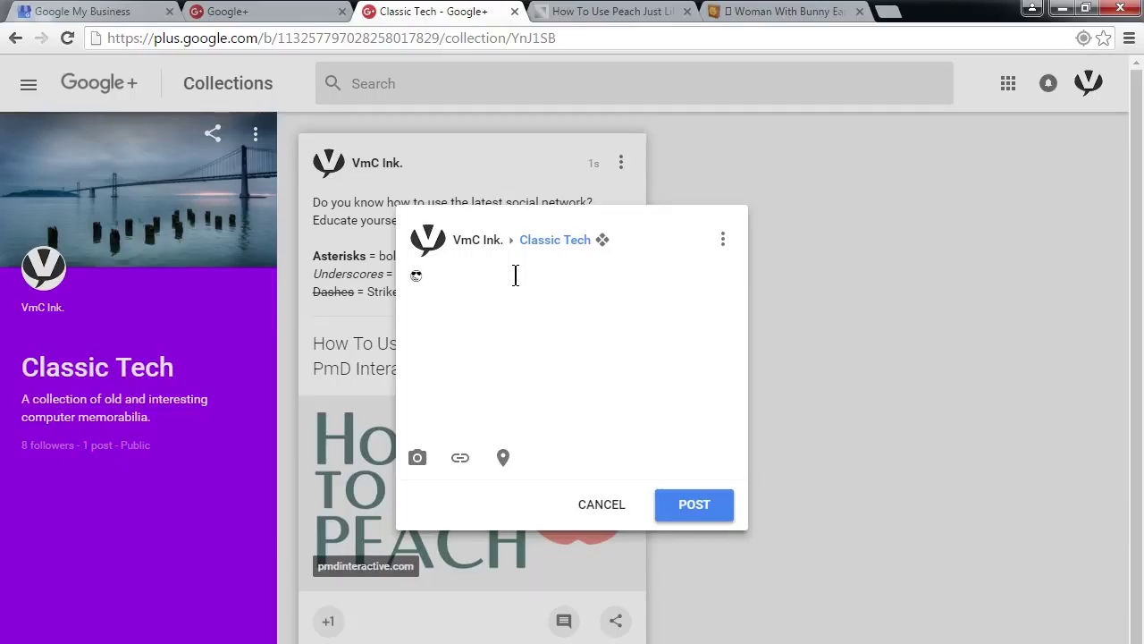
{"action": "left_click", "coordinate": [783, 11]}
{"action": "scroll", "coordinate": [405, 465], "scroll_direction": "down", "scroll_amount": 7}
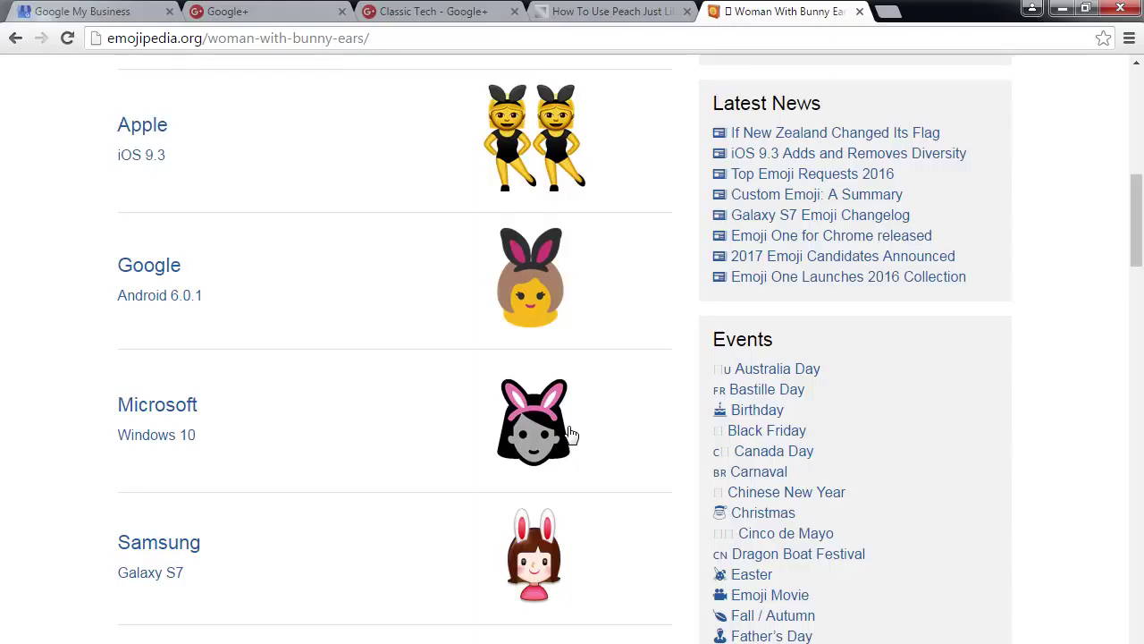
{"action": "left_click", "coordinate": [572, 434]}
{"action": "scroll", "coordinate": [569, 432], "scroll_direction": "up", "scroll_amount": 1}
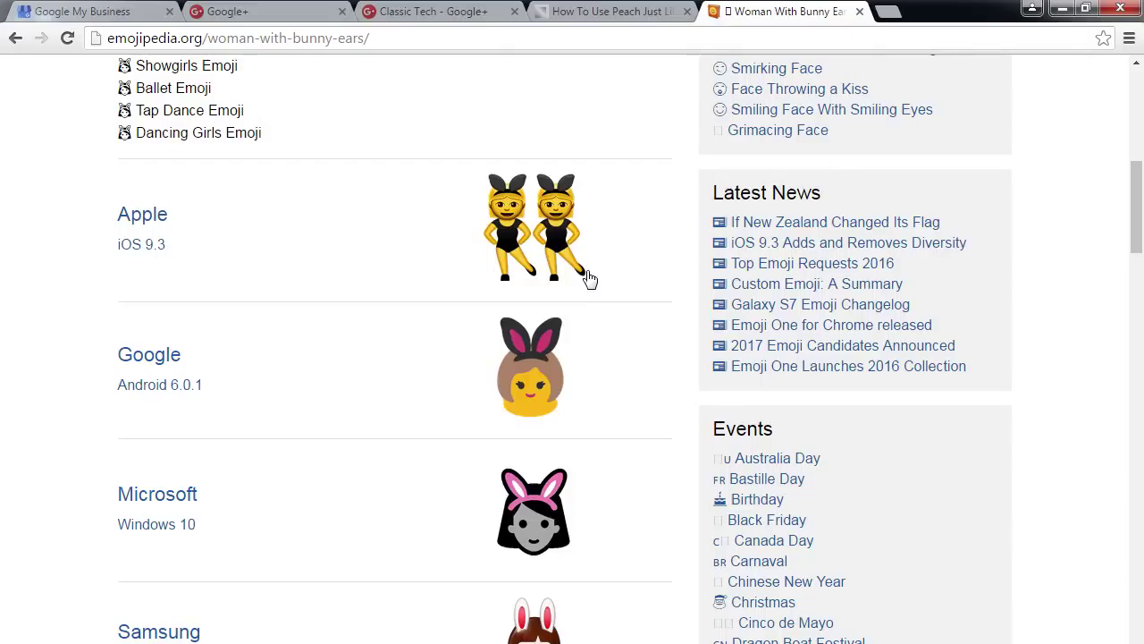
{"action": "left_click", "coordinate": [589, 278]}
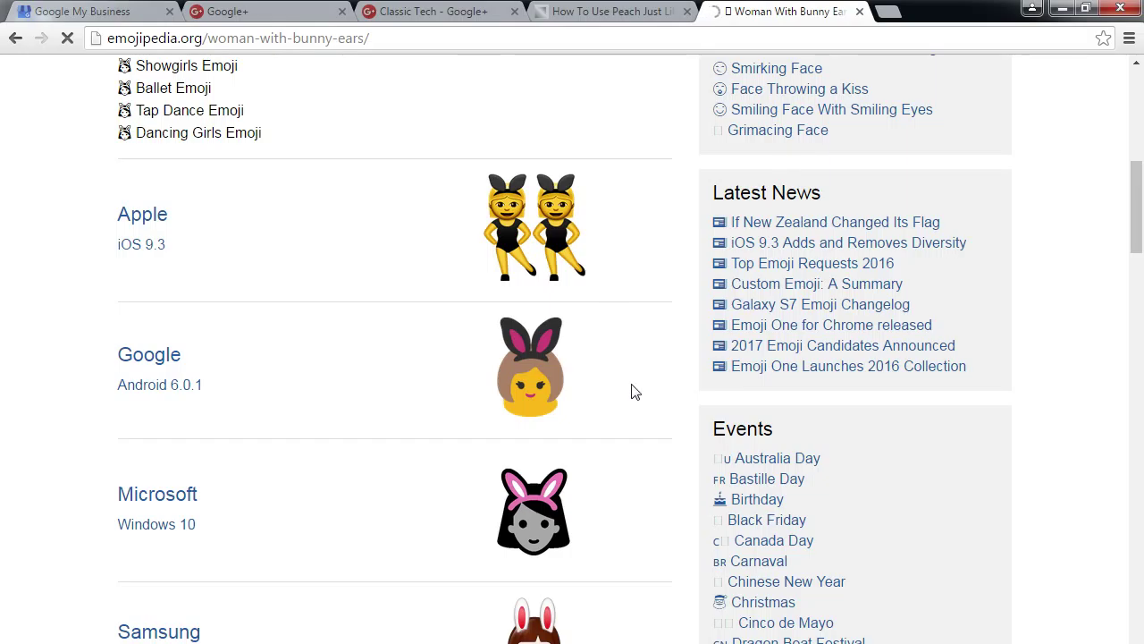
{"action": "scroll", "coordinate": [631, 385], "scroll_direction": "down", "scroll_amount": 4}
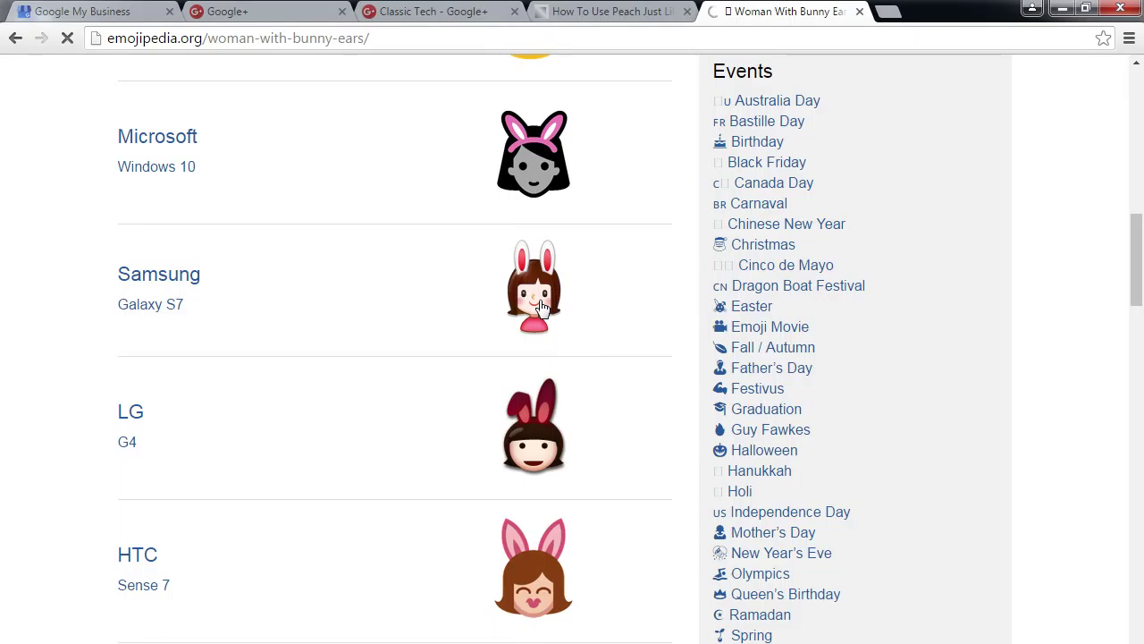
{"action": "scroll", "coordinate": [557, 345], "scroll_direction": "down", "scroll_amount": 4}
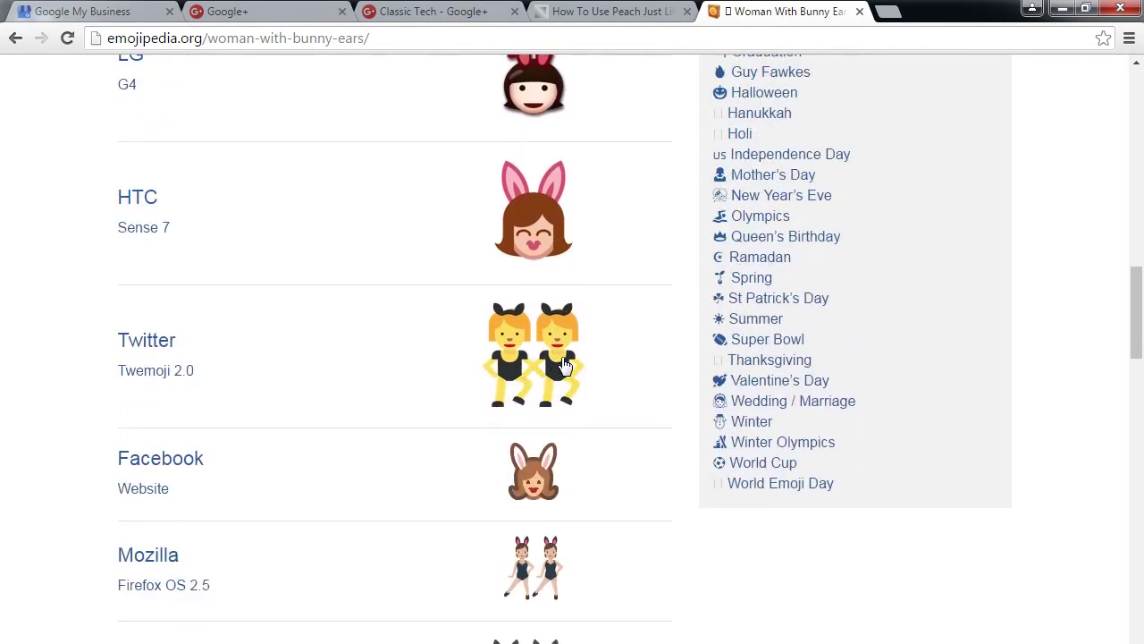
{"action": "scroll", "coordinate": [554, 366], "scroll_direction": "down", "scroll_amount": 2}
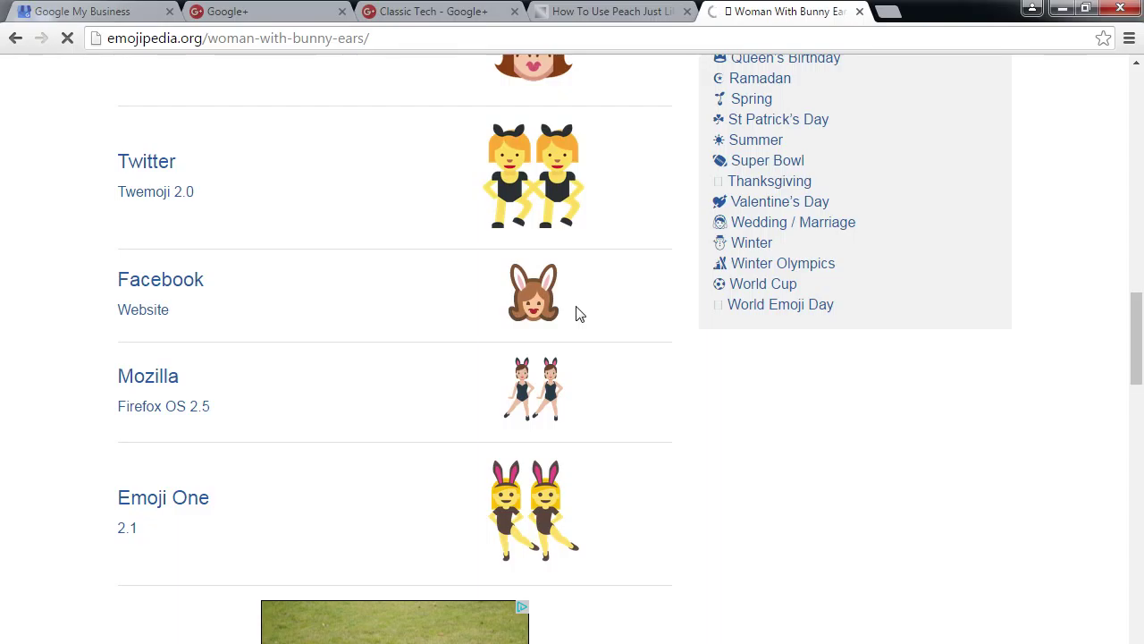
- Open Earth Globe Asia-Australia from the World Cup emoji list and examine its platform versions
{"action": "left_click", "coordinate": [755, 284]}
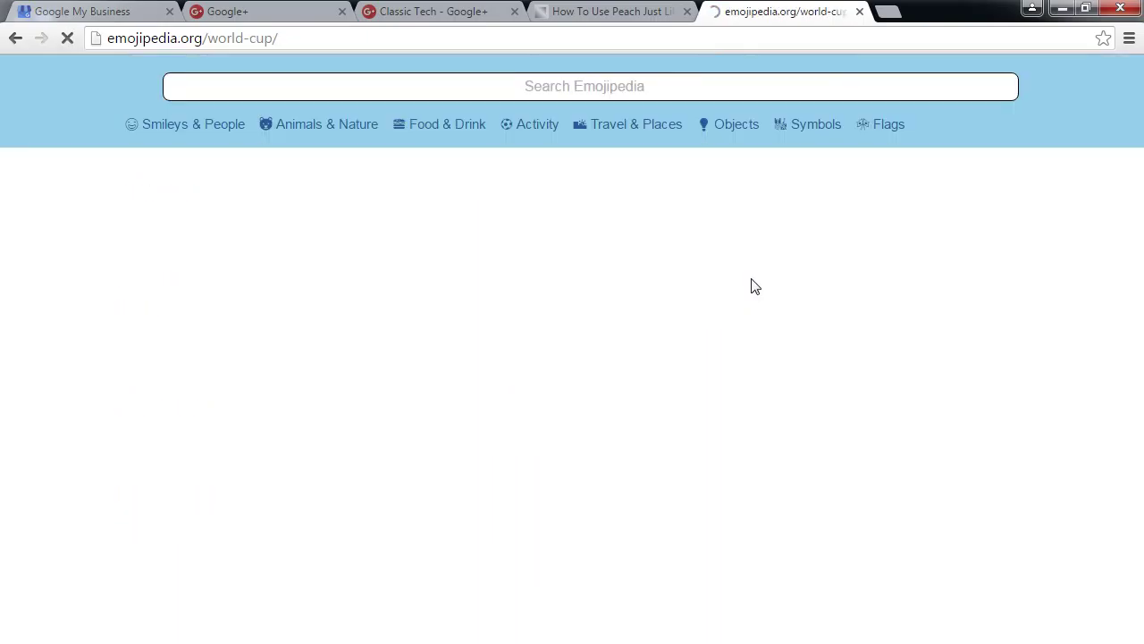
{"action": "scroll", "coordinate": [659, 324], "scroll_direction": "down", "scroll_amount": 4}
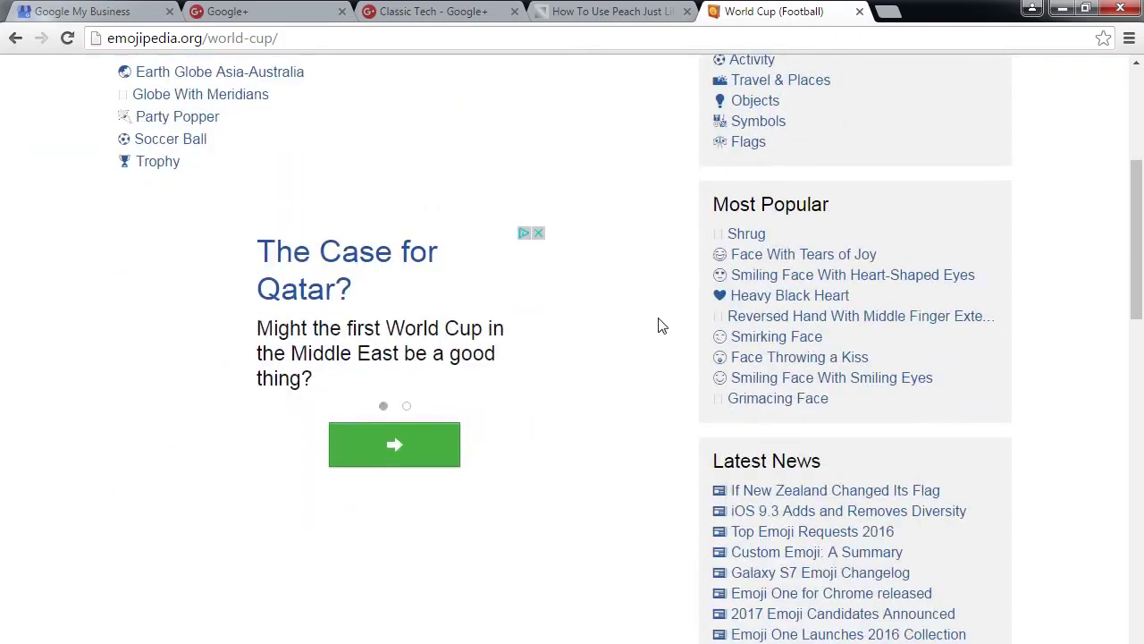
{"action": "scroll", "coordinate": [391, 327], "scroll_direction": "up", "scroll_amount": 2}
{"action": "left_click", "coordinate": [206, 258]}
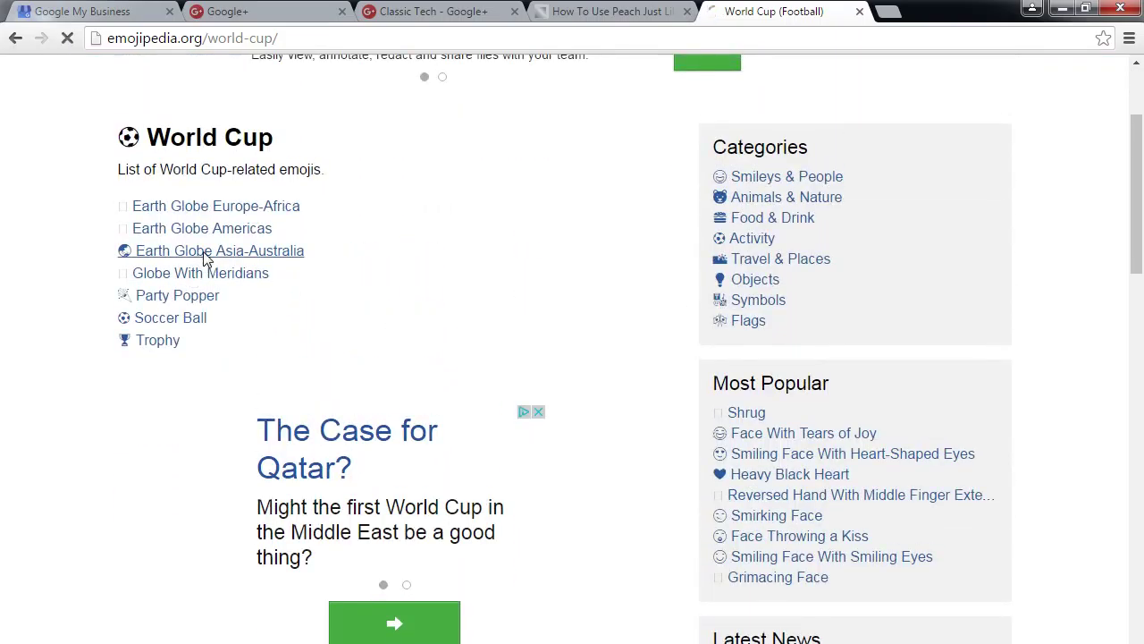
{"action": "scroll", "coordinate": [228, 373], "scroll_direction": "down", "scroll_amount": 4}
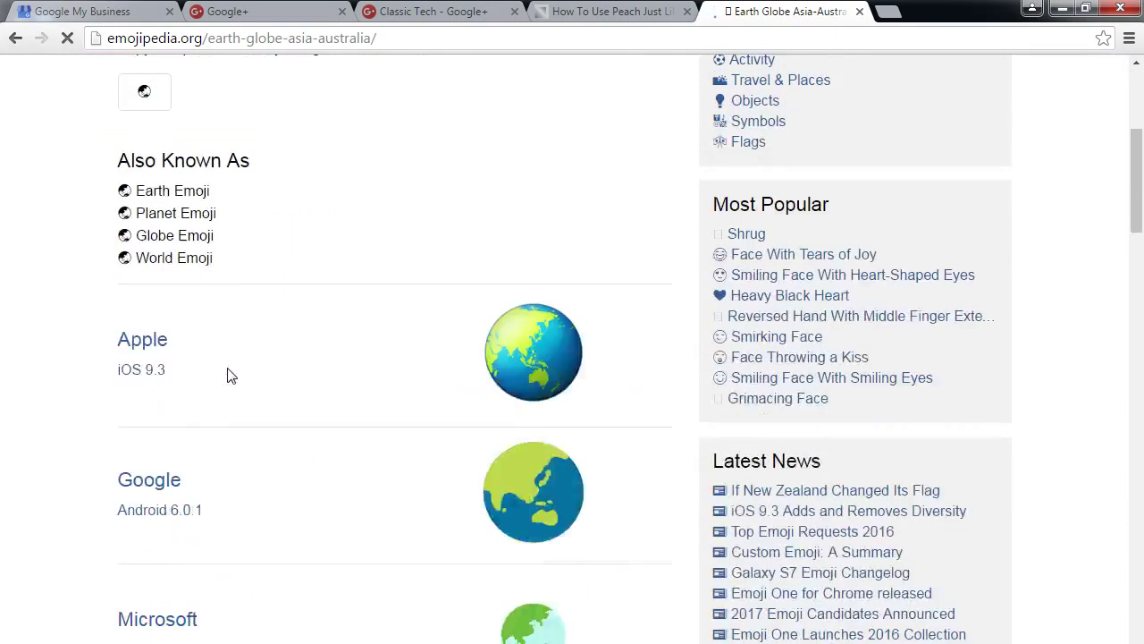
{"action": "scroll", "coordinate": [228, 374], "scroll_direction": "down", "scroll_amount": 4}
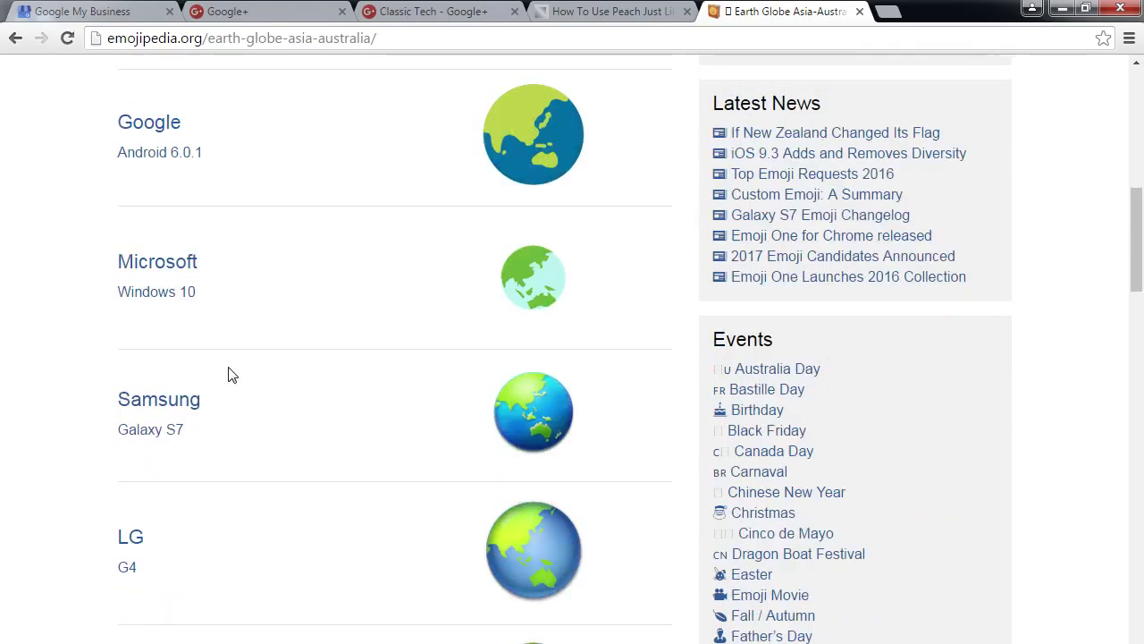
{"action": "scroll", "coordinate": [228, 373], "scroll_direction": "down", "scroll_amount": 6}
- Discard the sunglasses emoji draft in the Classic Tech collection and display the featured collections
{"action": "left_click", "coordinate": [429, 10]}
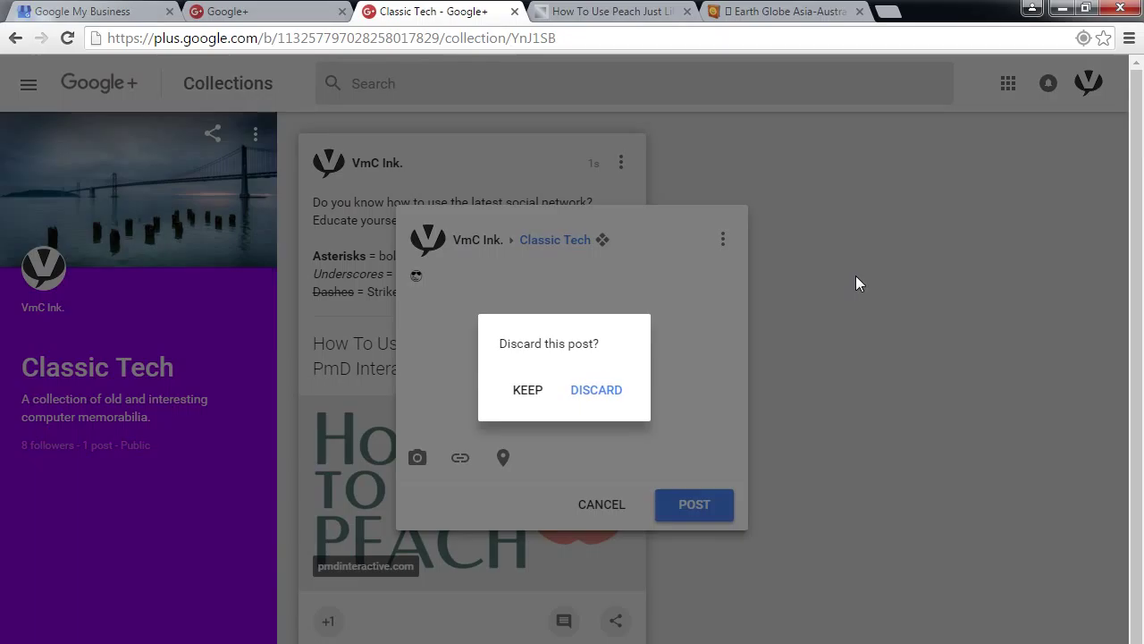
{"action": "left_click", "coordinate": [606, 399]}
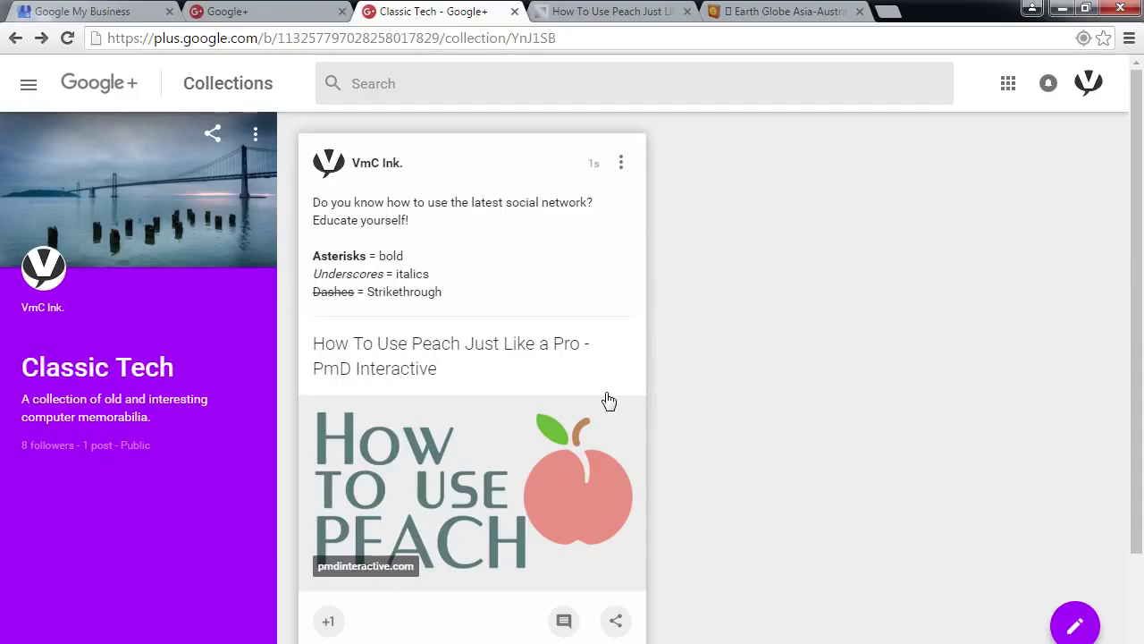
{"action": "left_click", "coordinate": [20, 90]}
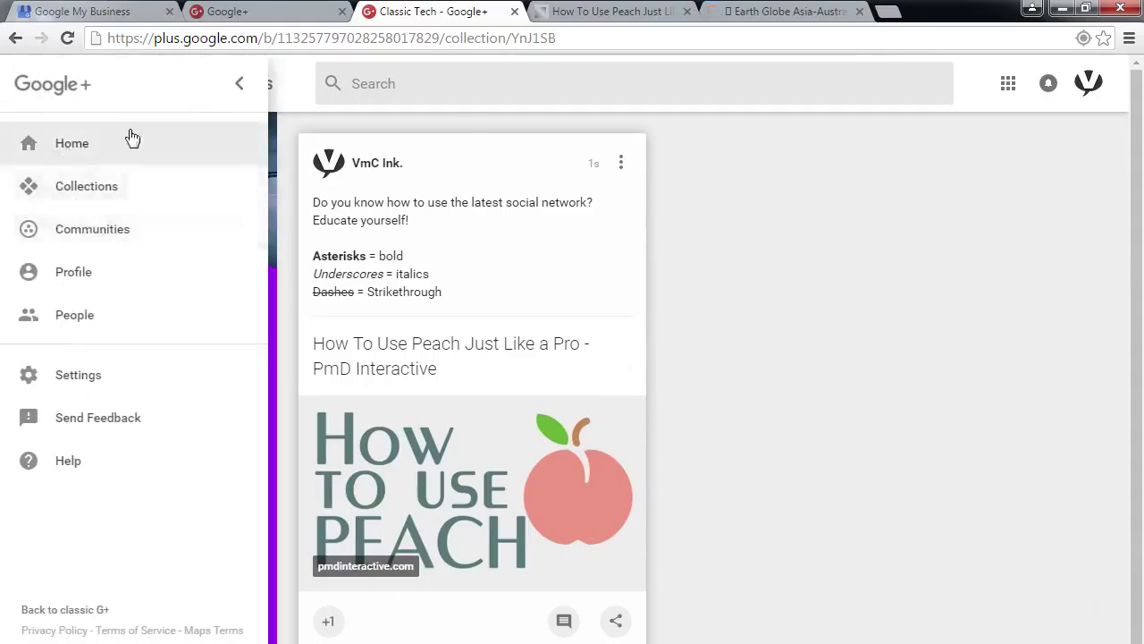
{"action": "left_click", "coordinate": [100, 188]}
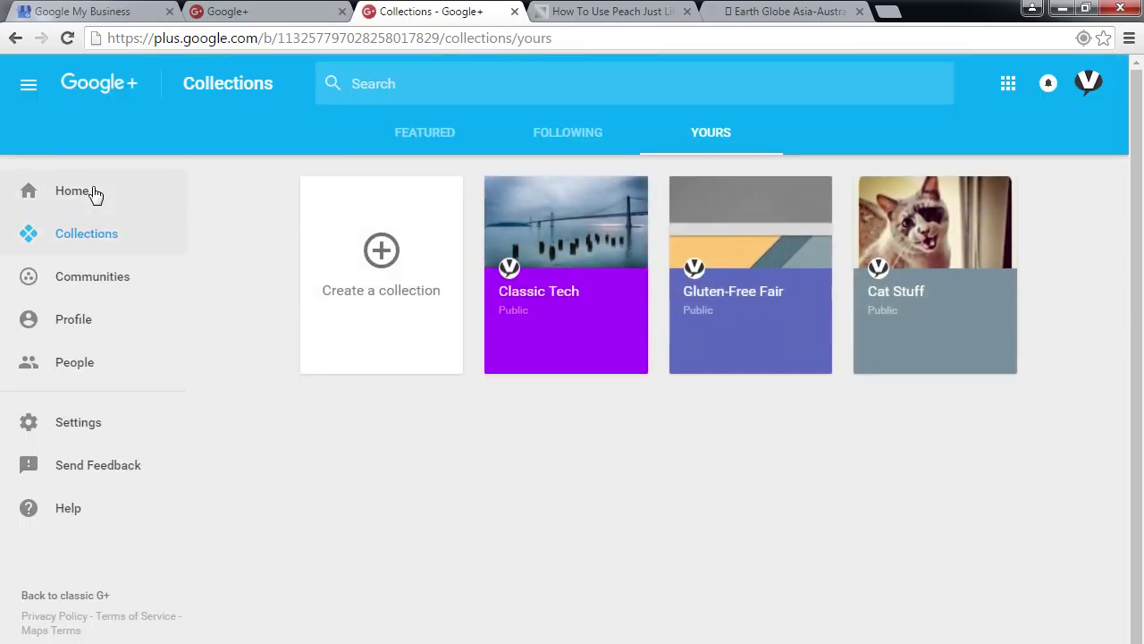
{"action": "left_click", "coordinate": [399, 143]}
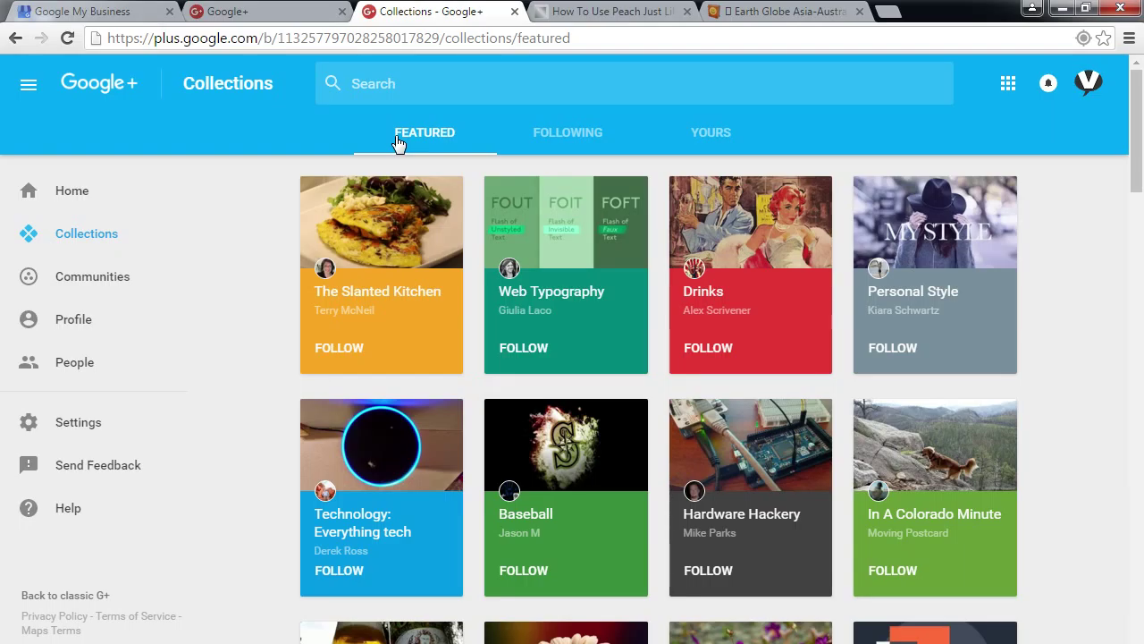
- Look through the list of Google+ pages and accounts available for switching from VmC Ink
{"action": "left_click", "coordinate": [1089, 84]}
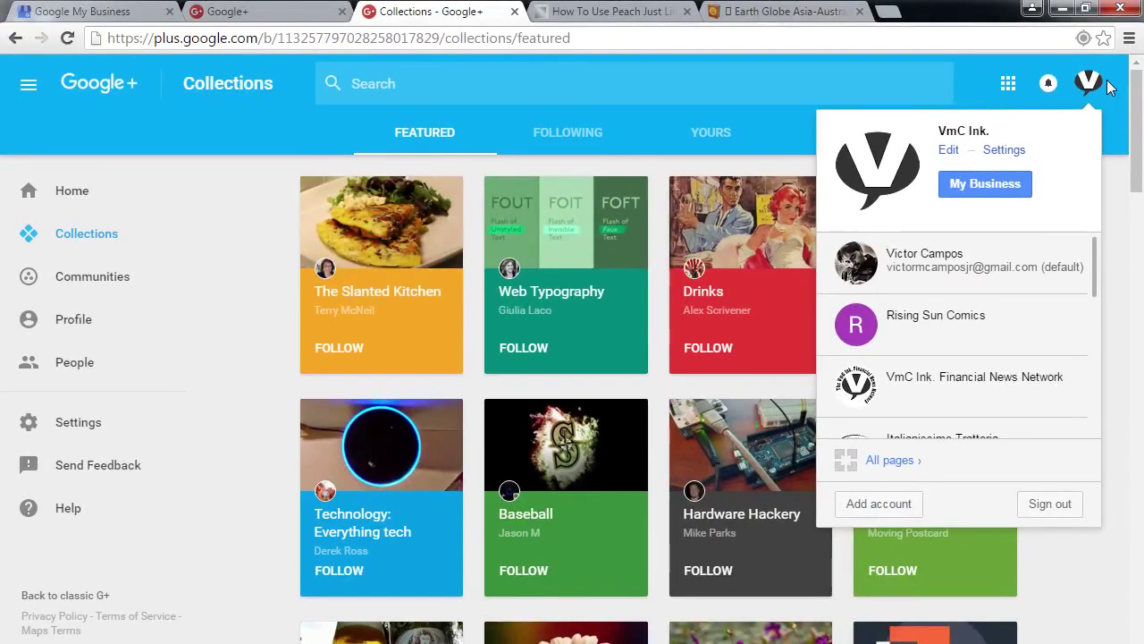
{"action": "scroll", "coordinate": [1051, 351], "scroll_direction": "down", "scroll_amount": 3}
{"action": "scroll", "coordinate": [1051, 351], "scroll_direction": "down", "scroll_amount": 1}
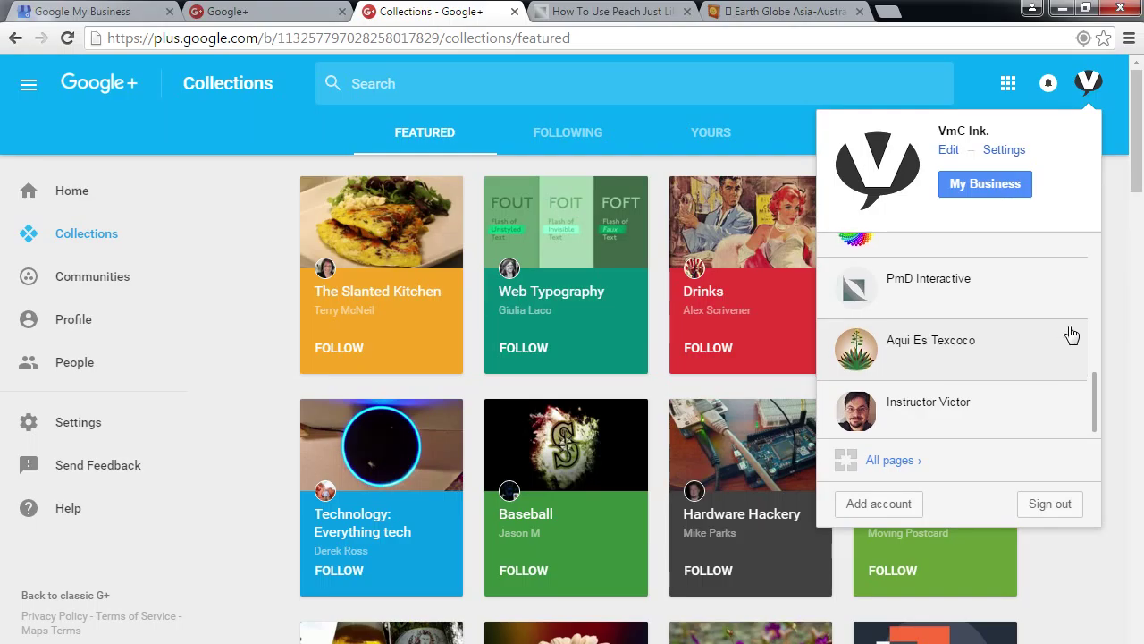
{"action": "scroll", "coordinate": [1071, 335], "scroll_direction": "up", "scroll_amount": 1}
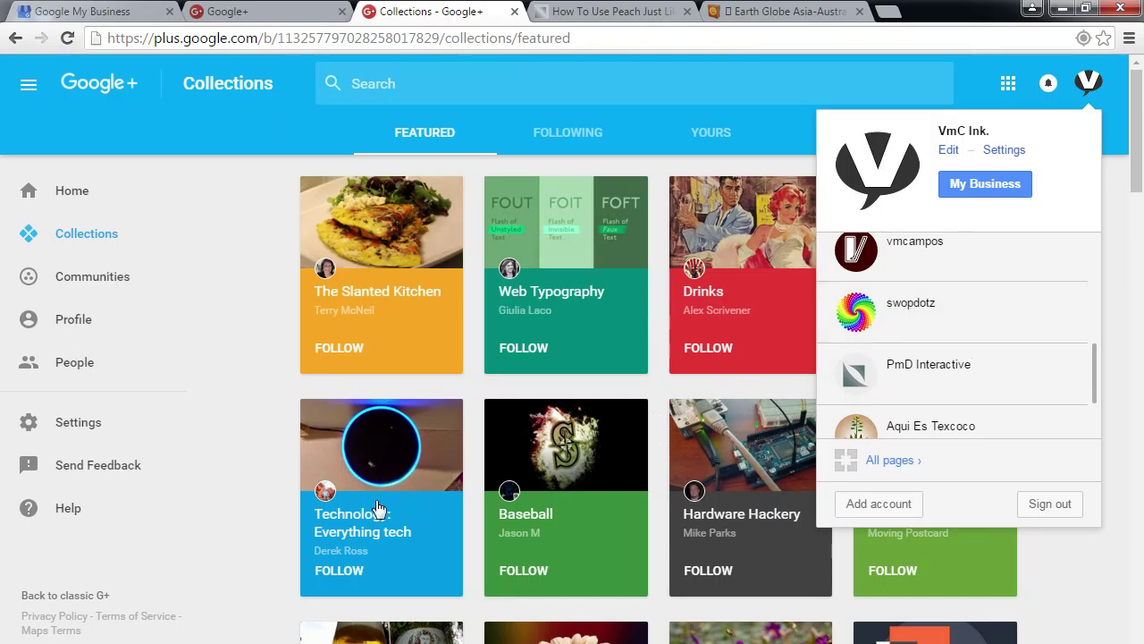
- Review the VmC Ink. Google+ settings, including who can comment on public posts, and view the page's managers
{"action": "left_click", "coordinate": [46, 420]}
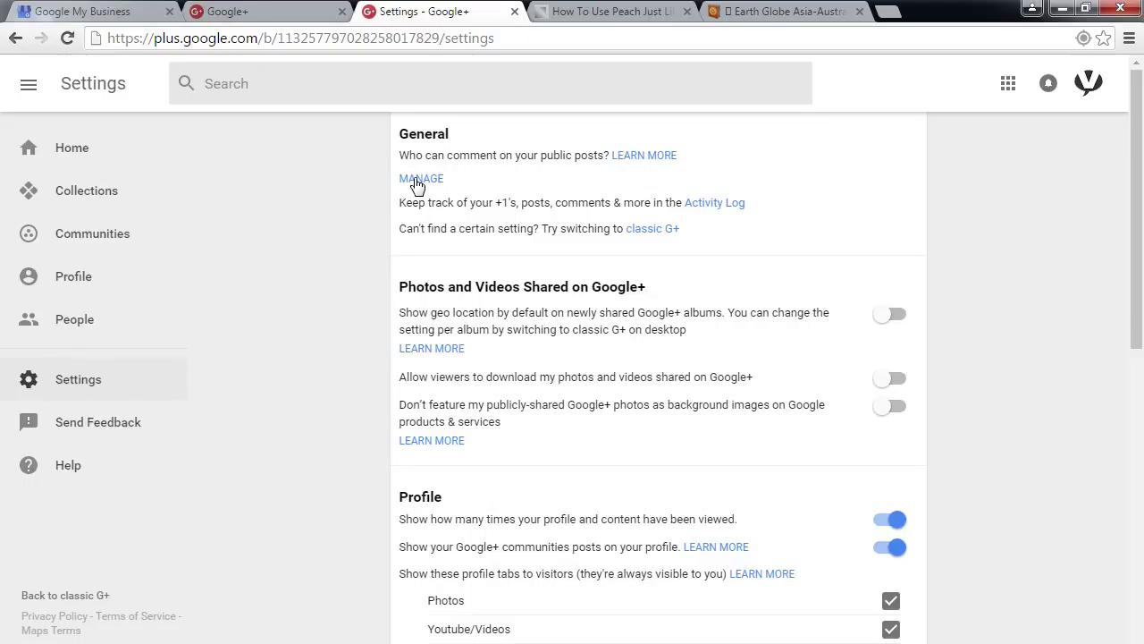
{"action": "left_click", "coordinate": [417, 179]}
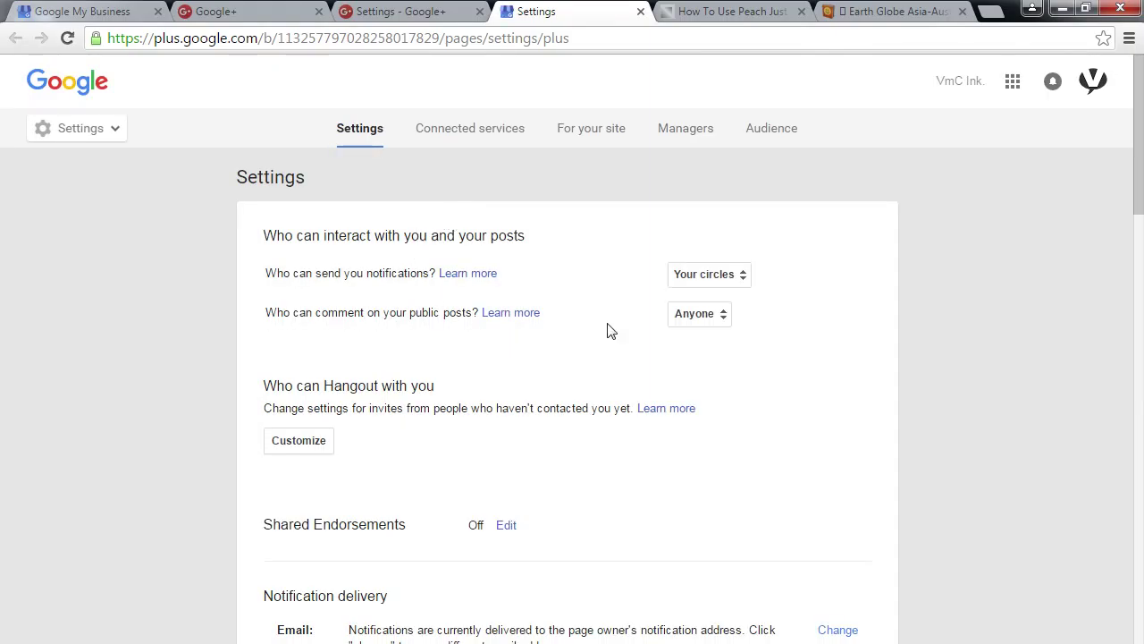
{"action": "scroll", "coordinate": [548, 337], "scroll_direction": "down", "scroll_amount": 3}
{"action": "scroll", "coordinate": [549, 337], "scroll_direction": "down", "scroll_amount": 15}
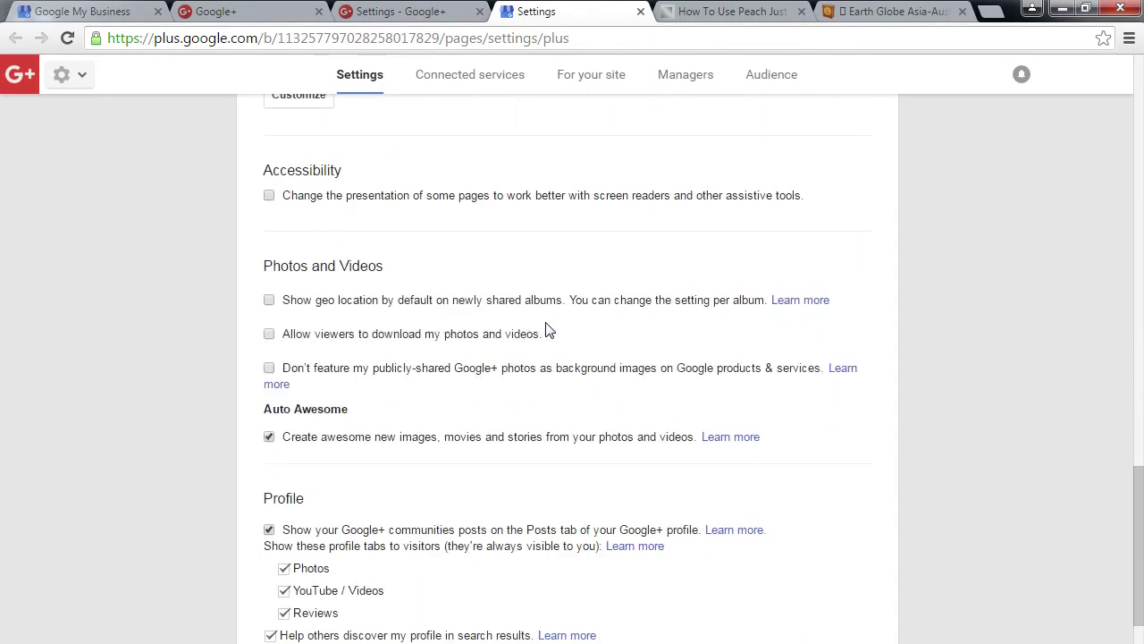
{"action": "scroll", "coordinate": [547, 329], "scroll_direction": "up", "scroll_amount": 15}
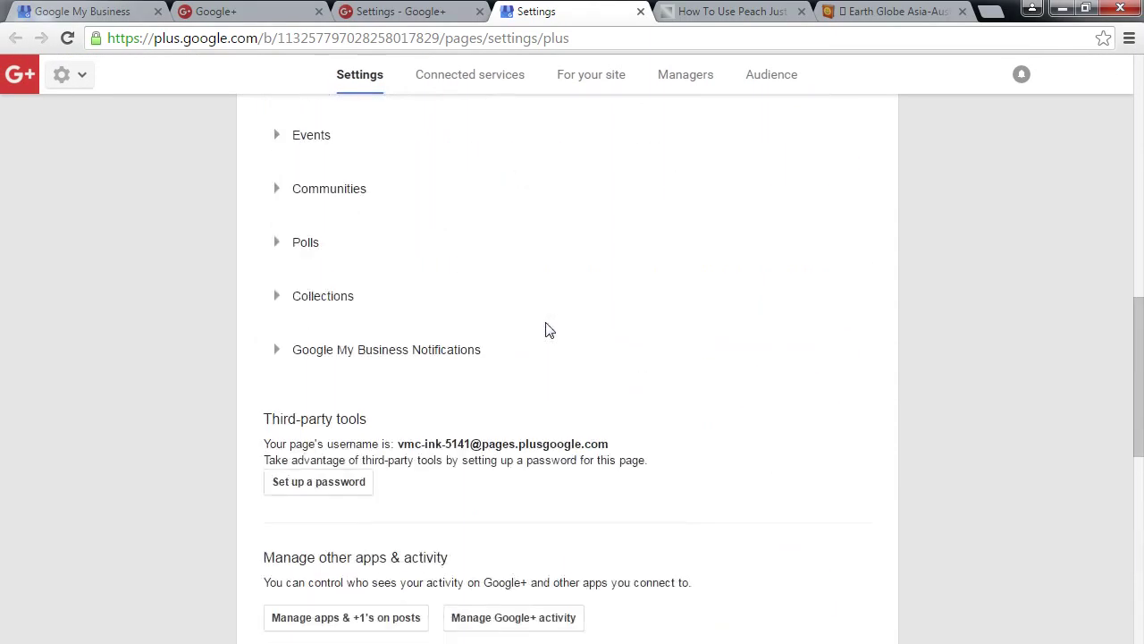
{"action": "left_click", "coordinate": [679, 77]}
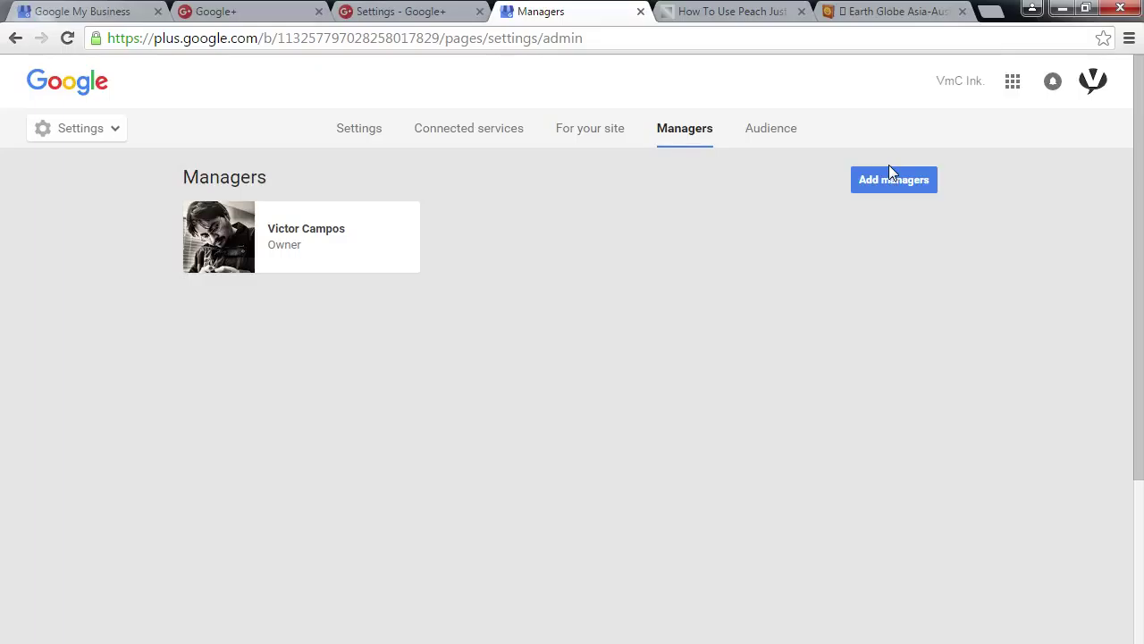
- Close the page settings, Peach article, Emojipedia and VmC Ink. Google+ settings tabs
{"action": "left_click", "coordinate": [640, 12]}
{"action": "left_click", "coordinate": [640, 12]}
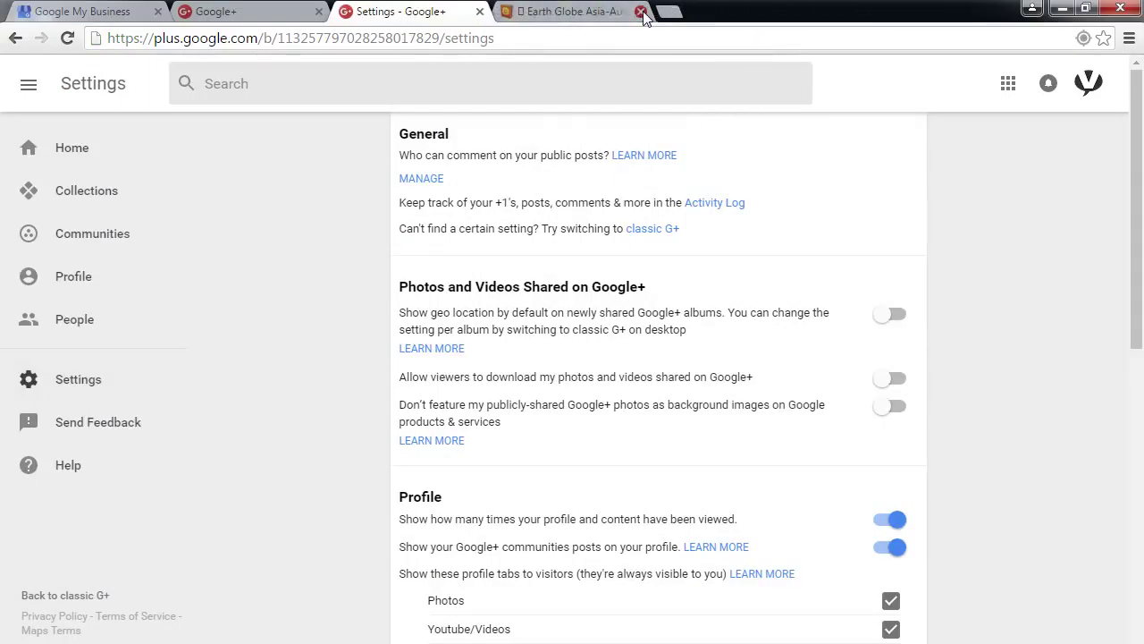
{"action": "left_click", "coordinate": [640, 11]}
{"action": "left_click", "coordinate": [514, 11]}
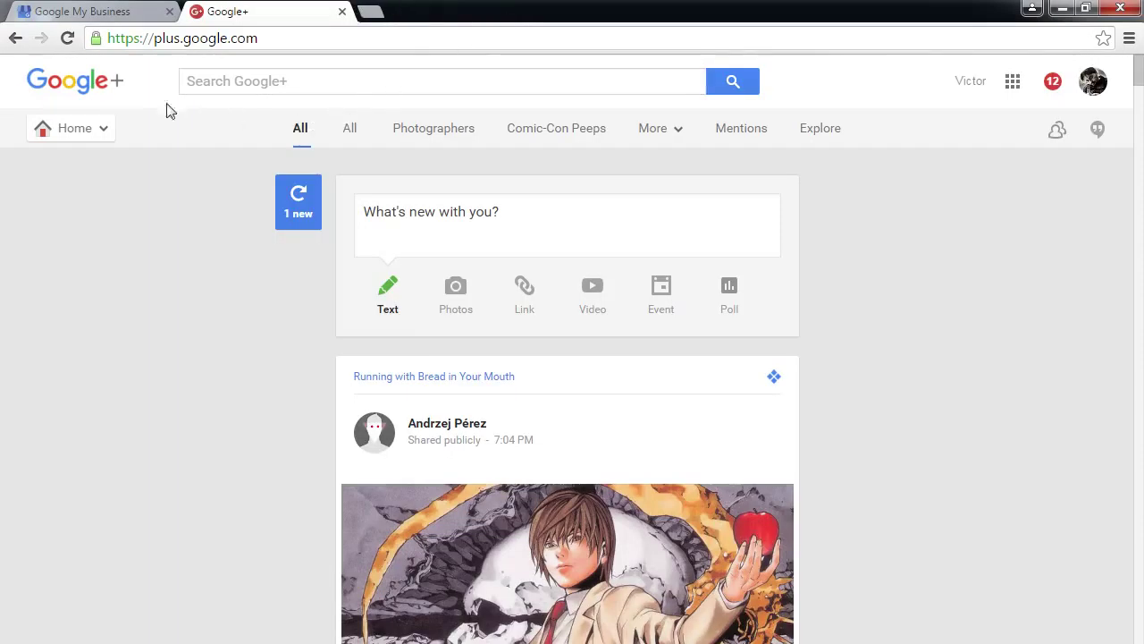
- Switch from the personal Google+ account to the VmC Ink. page and close the leftover personal Google+ tab
{"action": "left_click", "coordinate": [1092, 82]}
{"action": "scroll", "coordinate": [1022, 332], "scroll_direction": "up", "scroll_amount": 3}
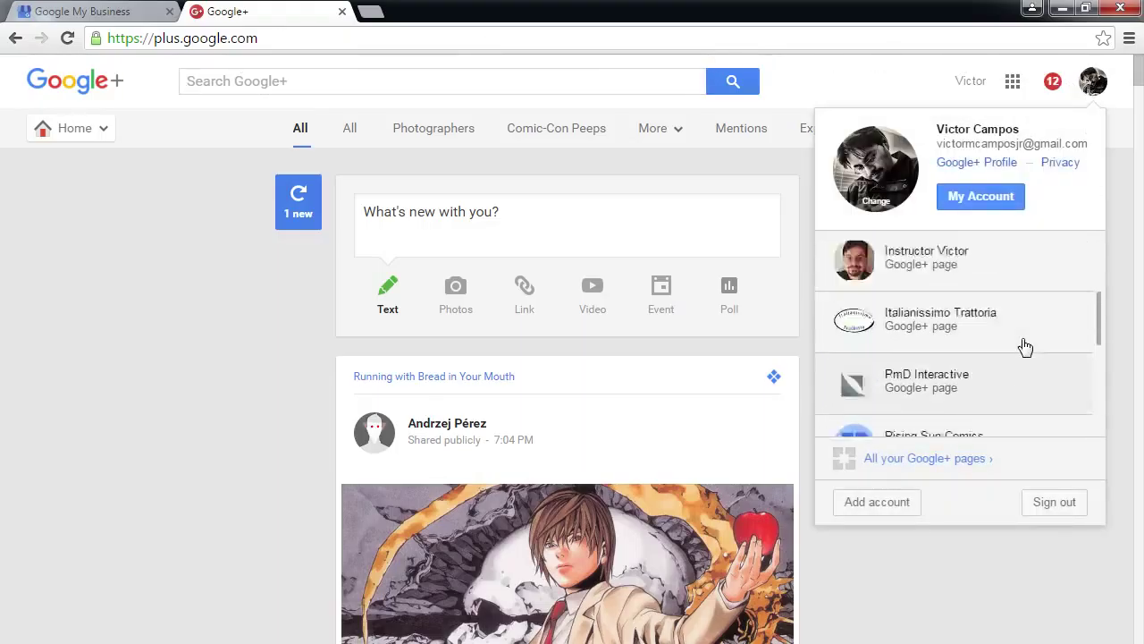
{"action": "scroll", "coordinate": [1025, 347], "scroll_direction": "down", "scroll_amount": 2}
{"action": "left_click", "coordinate": [950, 374]}
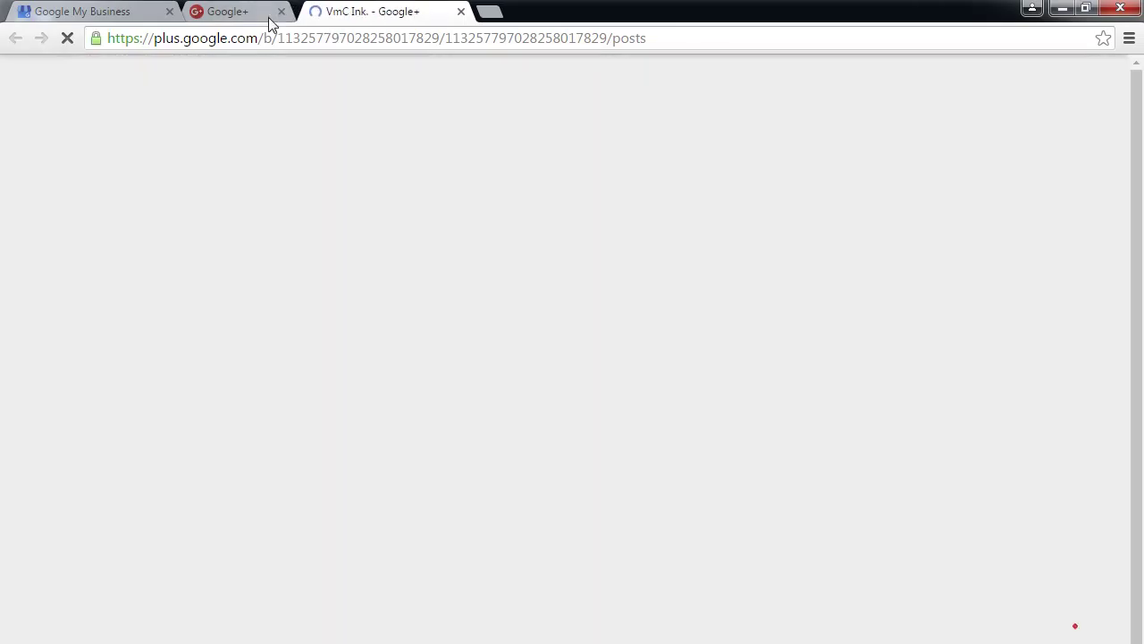
{"action": "left_click", "coordinate": [281, 12]}
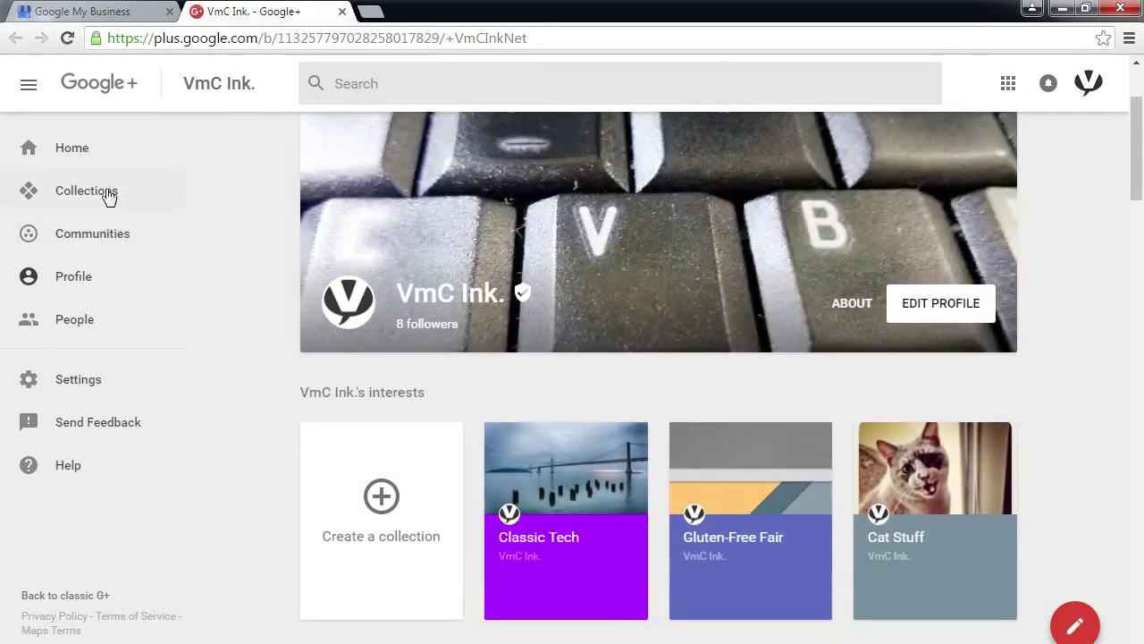
- View the featured collections and browse the communities recommended for VmC Ink
{"action": "left_click", "coordinate": [79, 189]}
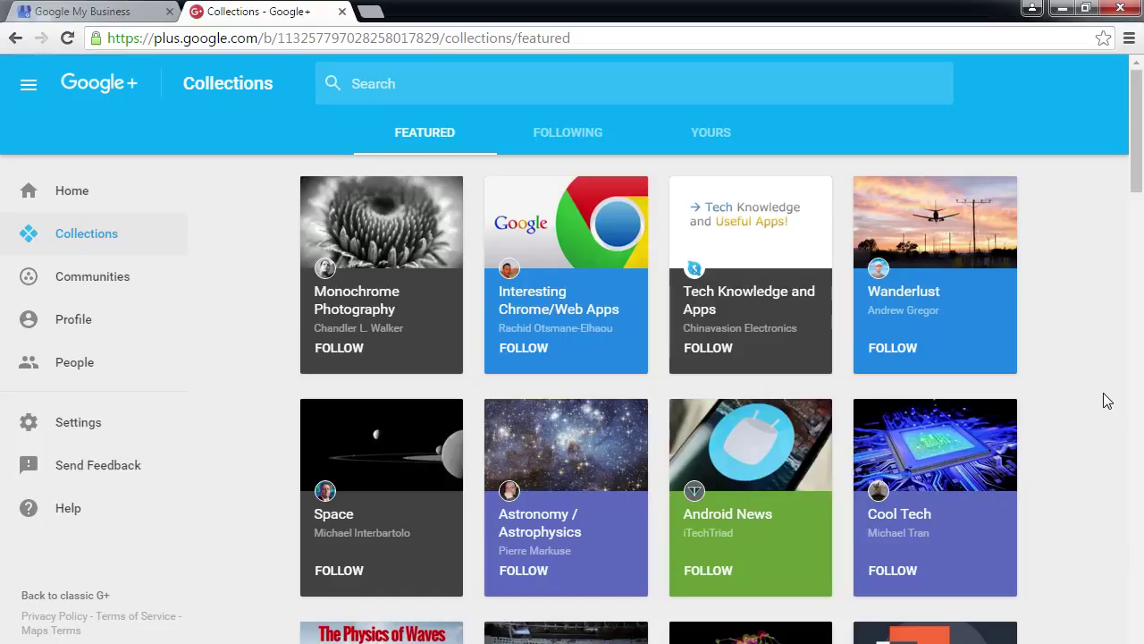
{"action": "left_click", "coordinate": [93, 284]}
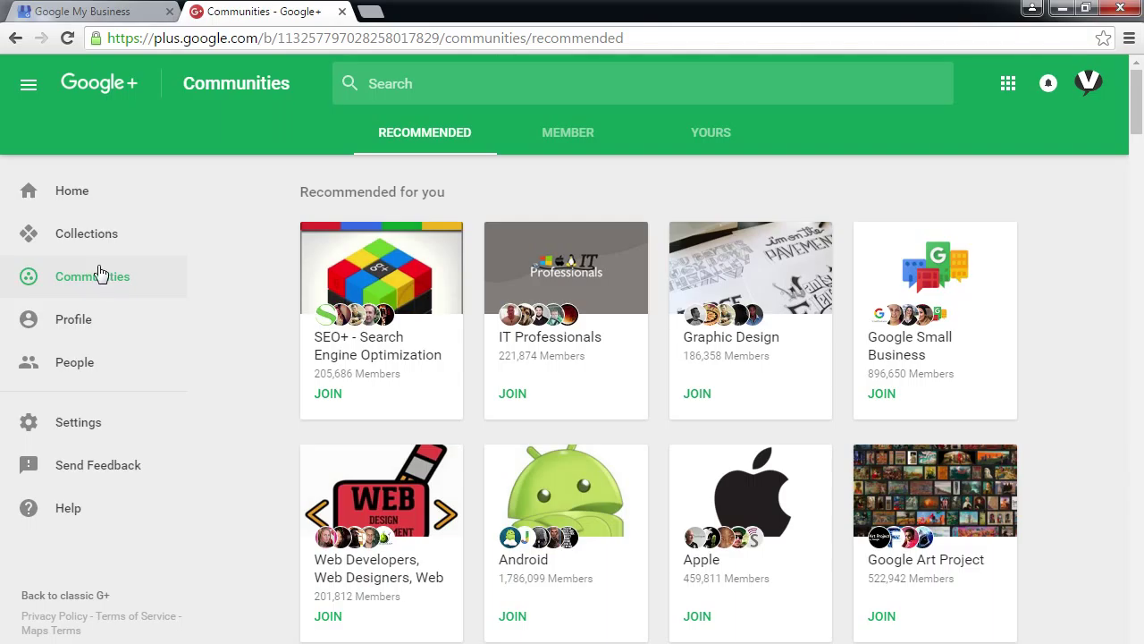
{"action": "scroll", "coordinate": [554, 387], "scroll_direction": "down", "scroll_amount": 3}
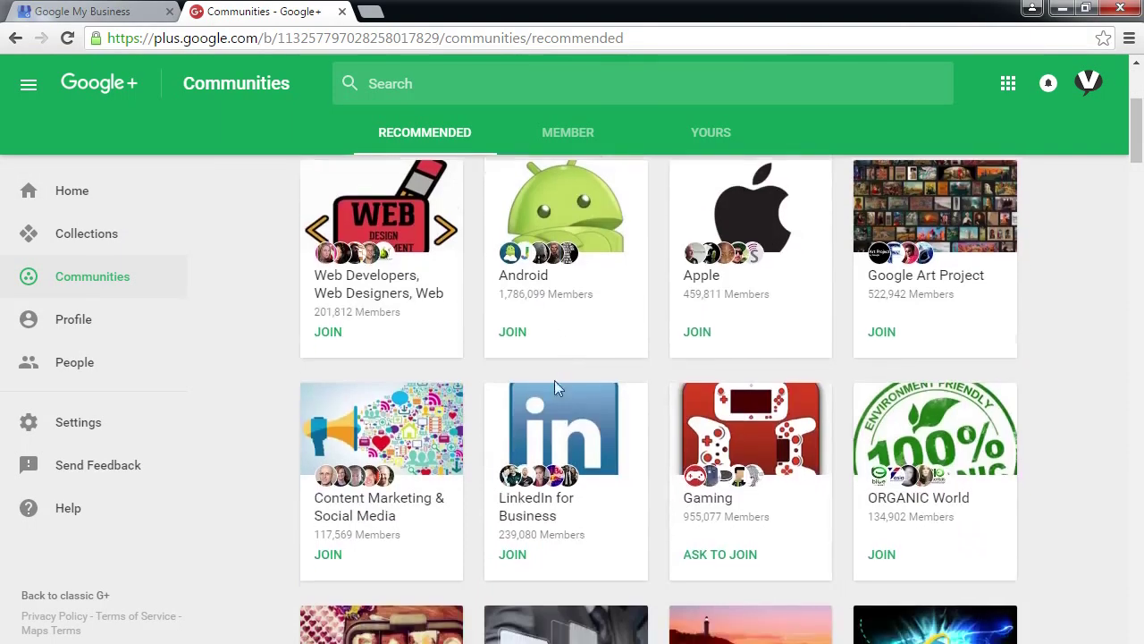
{"action": "scroll", "coordinate": [555, 387], "scroll_direction": "down", "scroll_amount": 4}
{"action": "scroll", "coordinate": [558, 393], "scroll_direction": "down", "scroll_amount": 7}
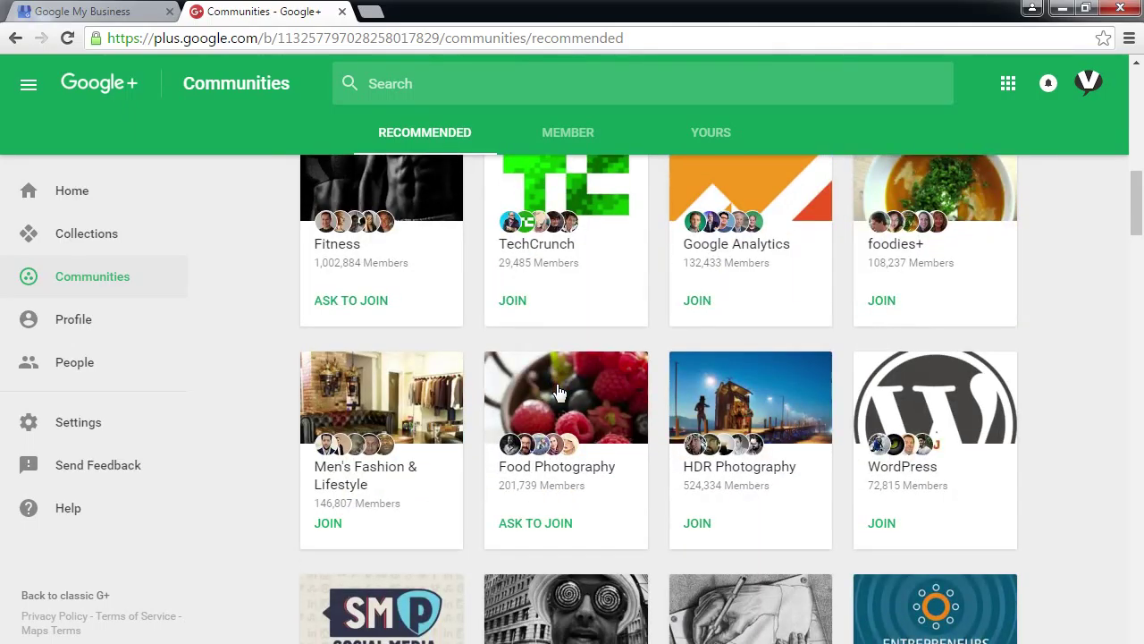
{"action": "scroll", "coordinate": [558, 393], "scroll_direction": "up", "scroll_amount": 5}
{"action": "scroll", "coordinate": [556, 394], "scroll_direction": "up", "scroll_amount": 6}
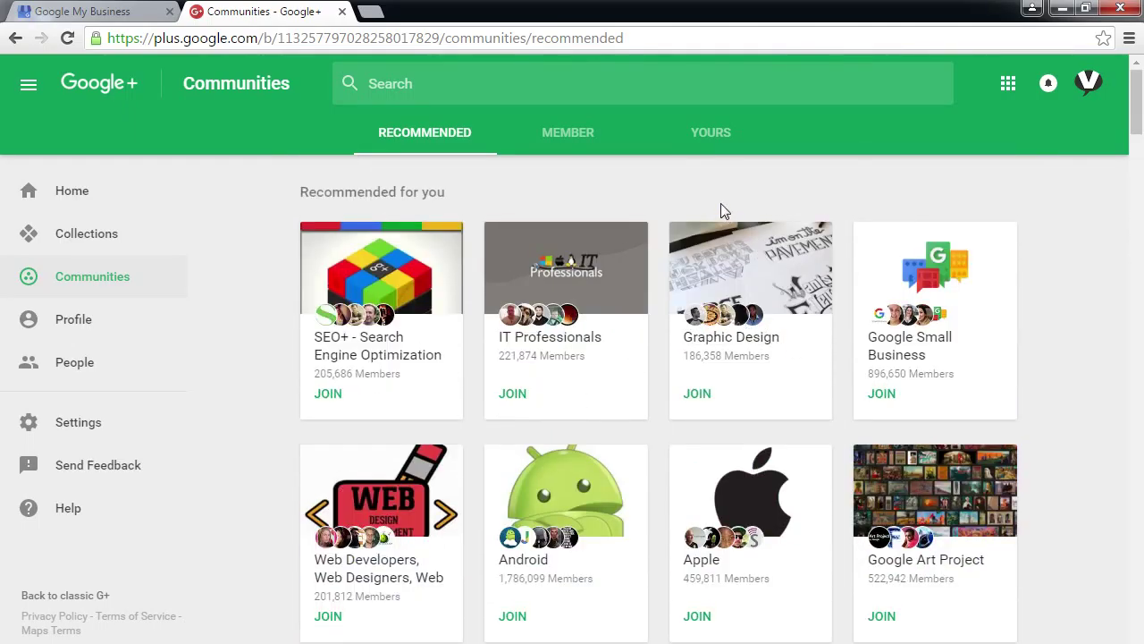
- Search Google+ for "cookies", list all matching communities and open the G+ Sweets community
{"action": "left_click", "coordinate": [697, 87]}
{"action": "type", "text": "cookies"}
{"action": "key", "text": "Return"}
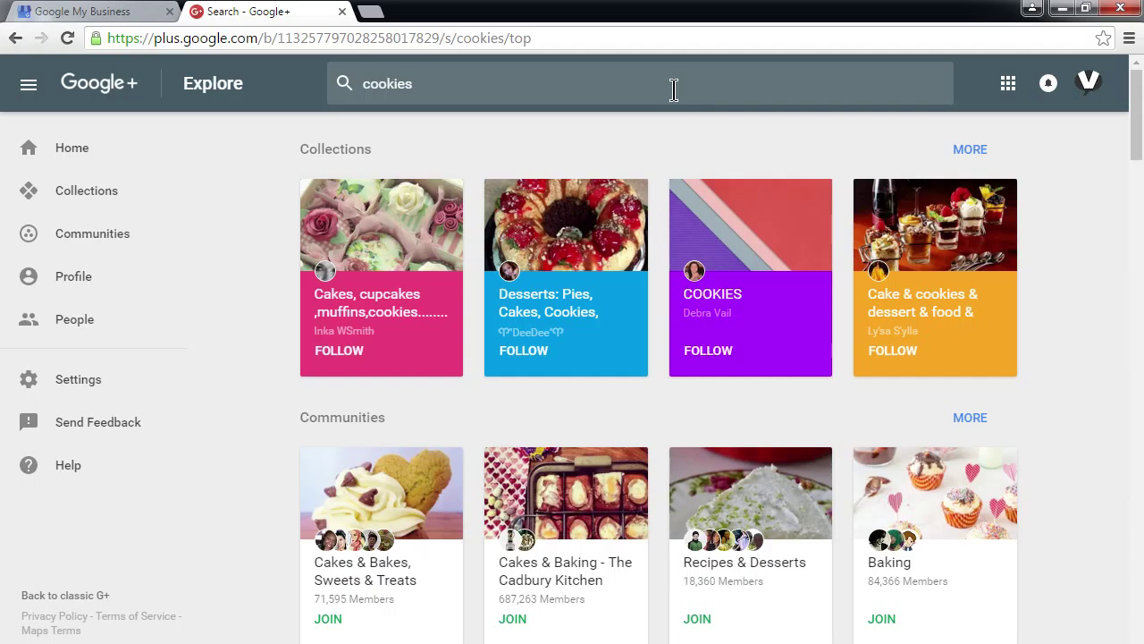
{"action": "left_click", "coordinate": [975, 417]}
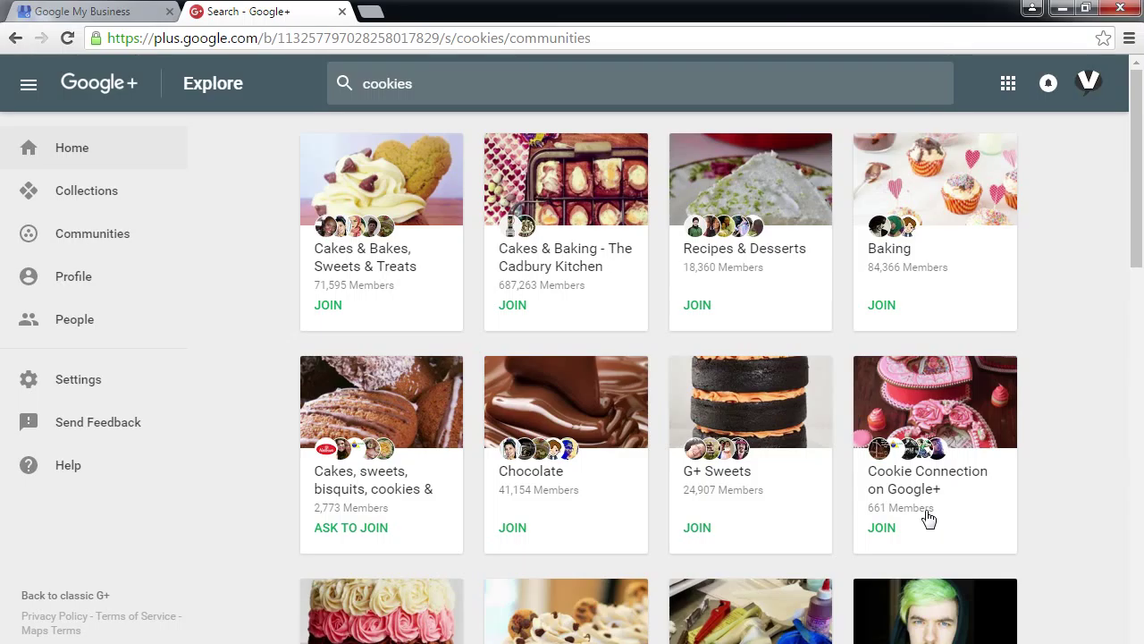
{"action": "left_click", "coordinate": [718, 405]}
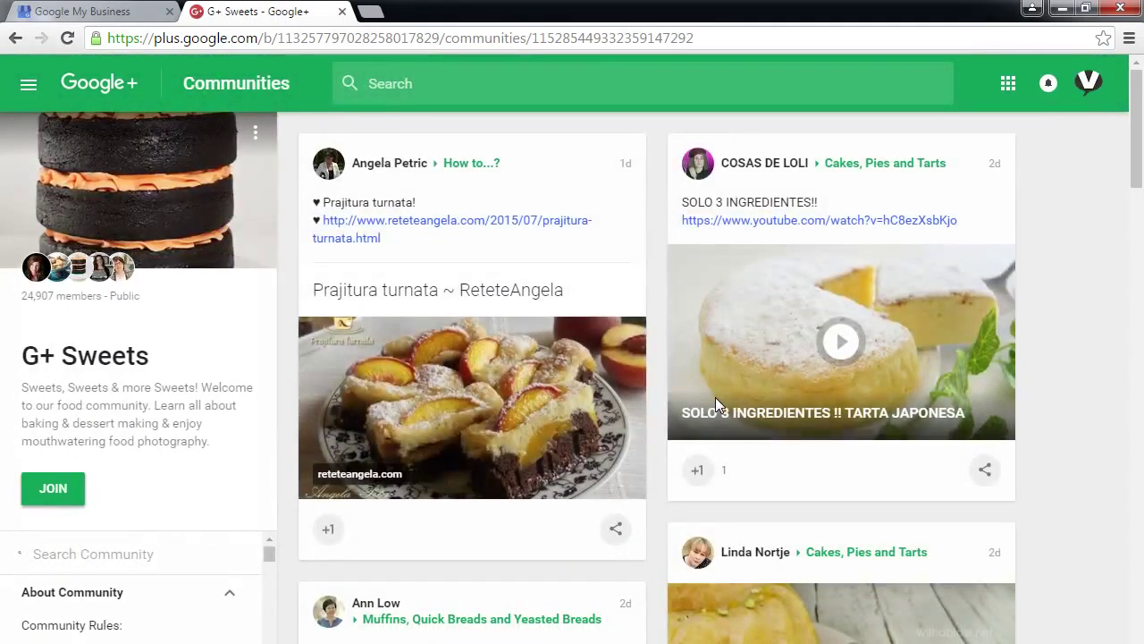
- Examine the G+ Sweets posts and read its community rules on categories, link sharing and post descriptions
{"action": "scroll", "coordinate": [179, 430], "scroll_direction": "down", "scroll_amount": 1}
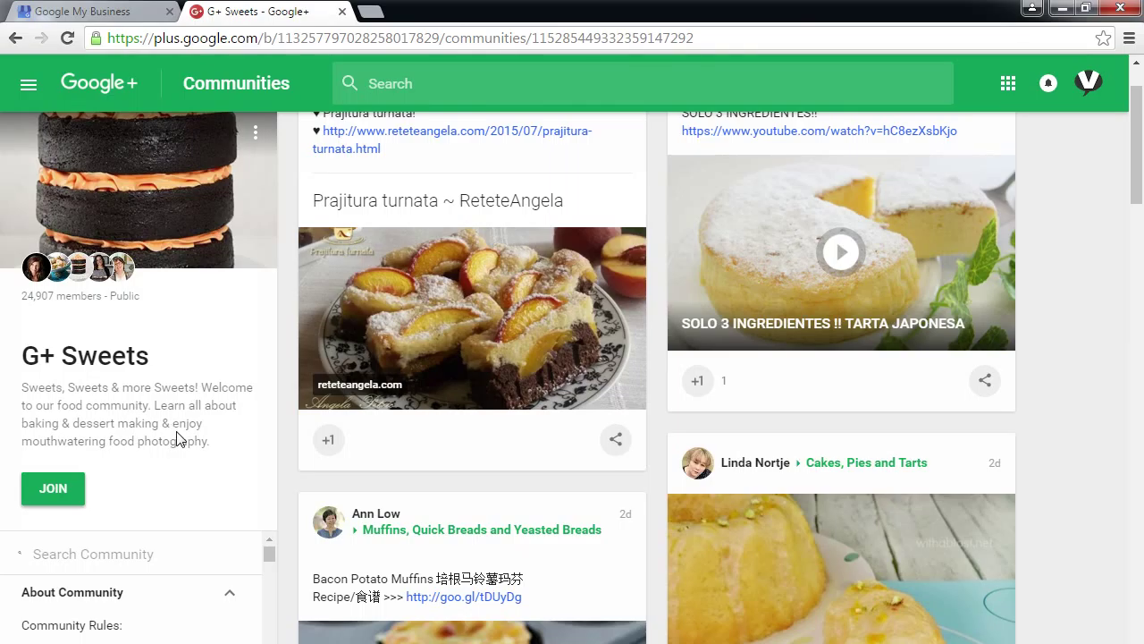
{"action": "scroll", "coordinate": [177, 437], "scroll_direction": "up", "scroll_amount": 1}
{"action": "scroll", "coordinate": [179, 436], "scroll_direction": "down", "scroll_amount": 5}
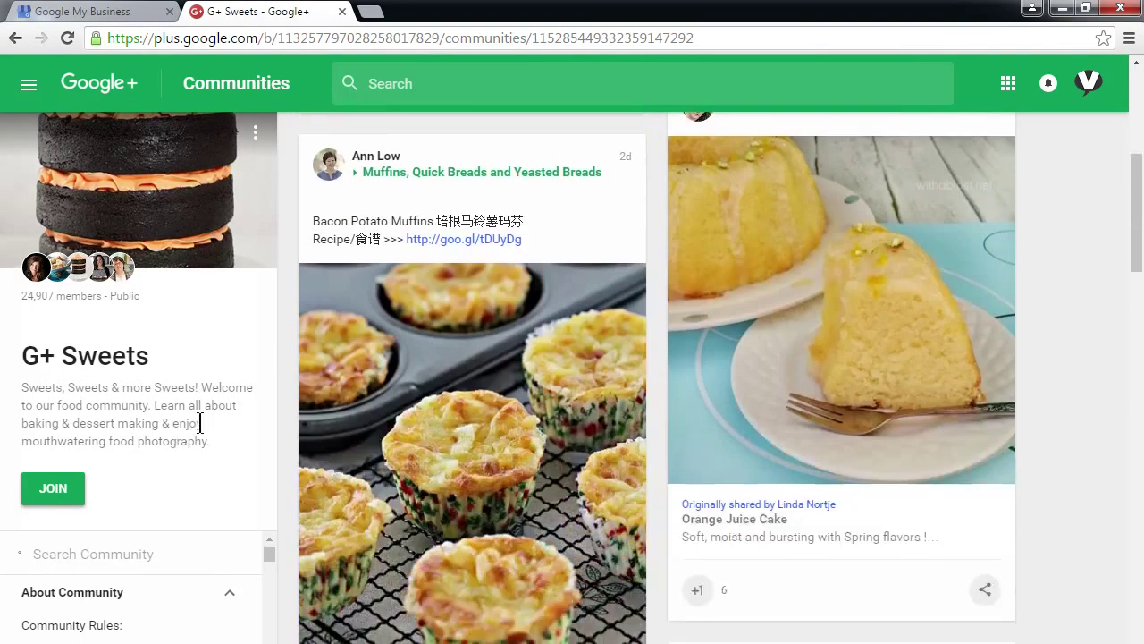
{"action": "scroll", "coordinate": [273, 433], "scroll_direction": "down", "scroll_amount": 2}
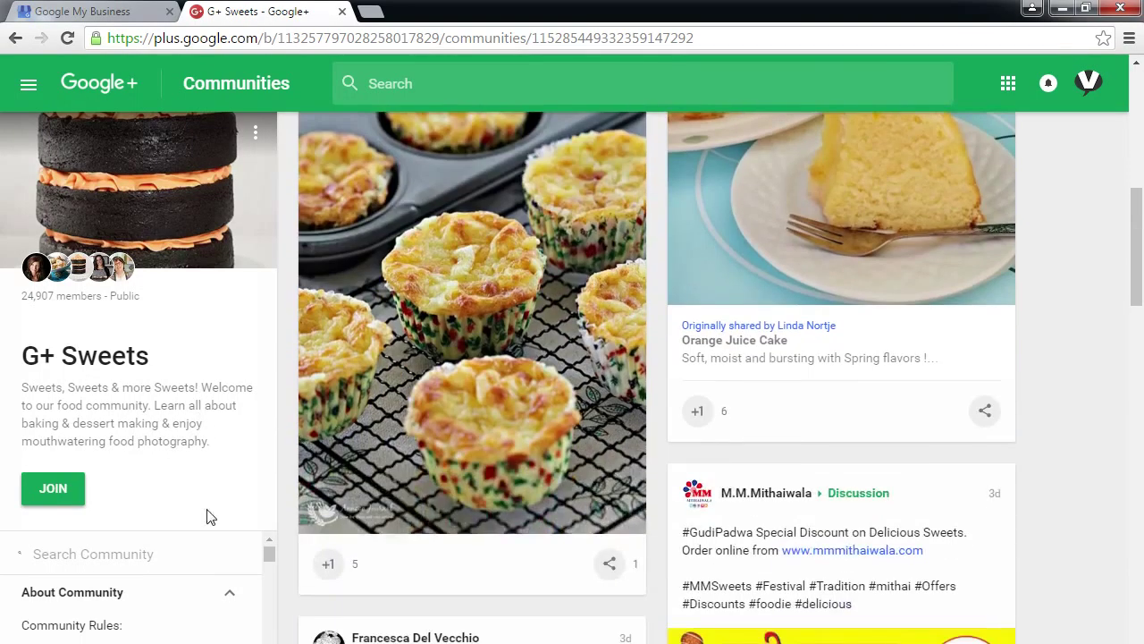
{"action": "mouse_move", "coordinate": [265, 551]}
{"action": "left_mouse_down"}
{"action": "mouse_move", "coordinate": [265, 568]}
{"action": "mouse_move", "coordinate": [265, 532]}
{"action": "left_mouse_up"}
{"action": "scroll", "coordinate": [134, 590], "scroll_direction": "down", "scroll_amount": 2}
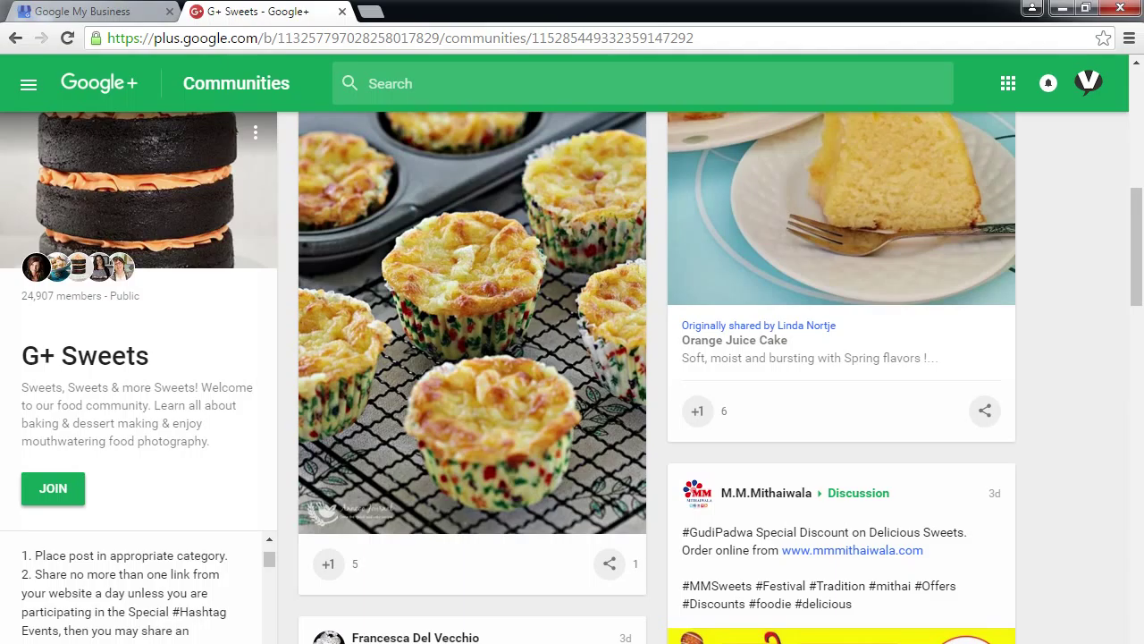
{"action": "scroll", "coordinate": [275, 556], "scroll_direction": "down", "scroll_amount": 3}
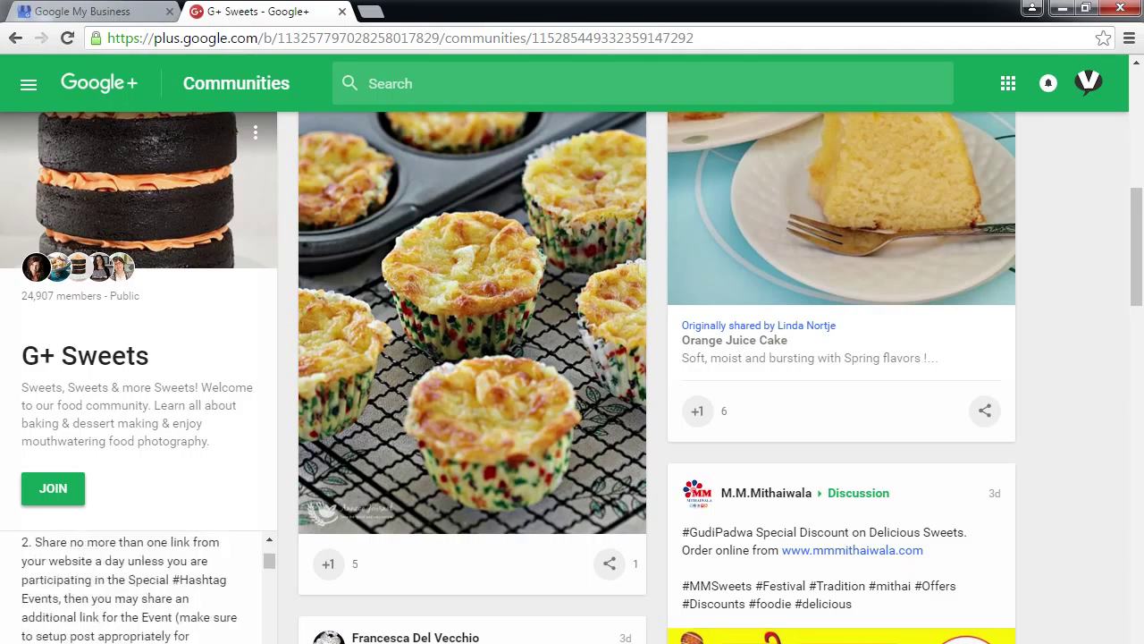
{"action": "scroll", "coordinate": [270, 540], "scroll_direction": "up", "scroll_amount": 4}
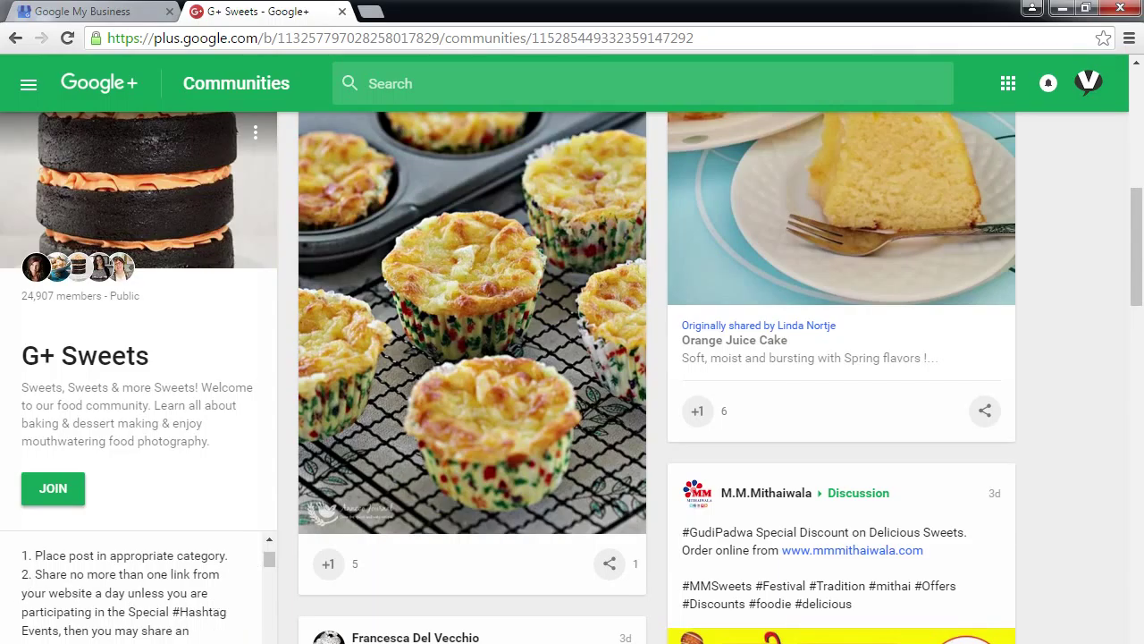
{"action": "scroll", "coordinate": [92, 605], "scroll_direction": "down", "scroll_amount": 5}
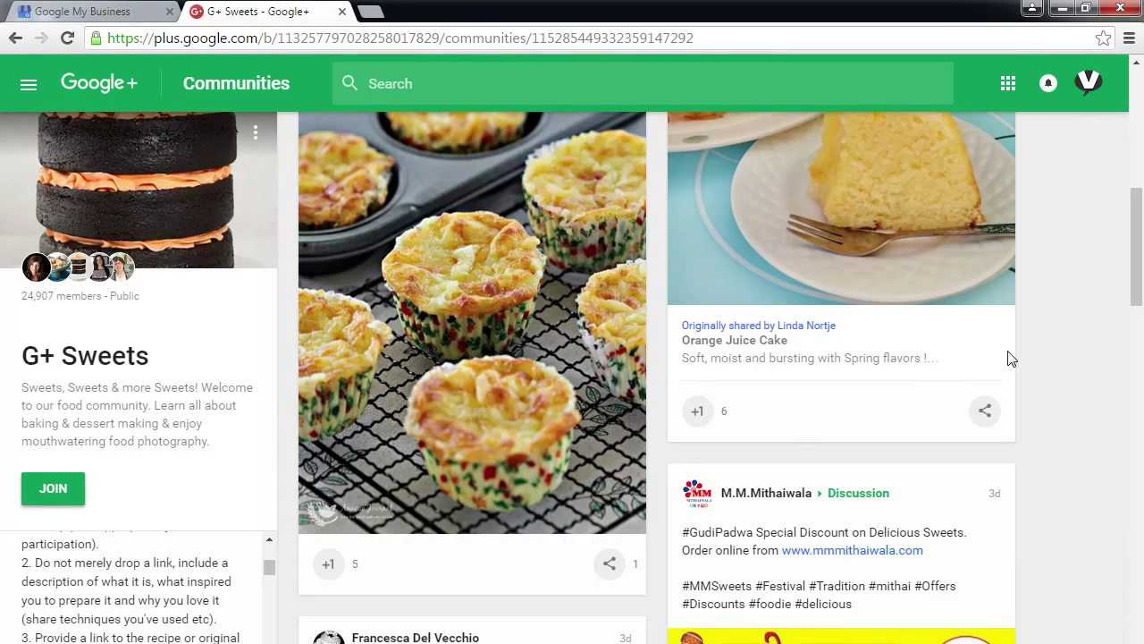
{"action": "scroll", "coordinate": [1072, 319], "scroll_direction": "up", "scroll_amount": 6}
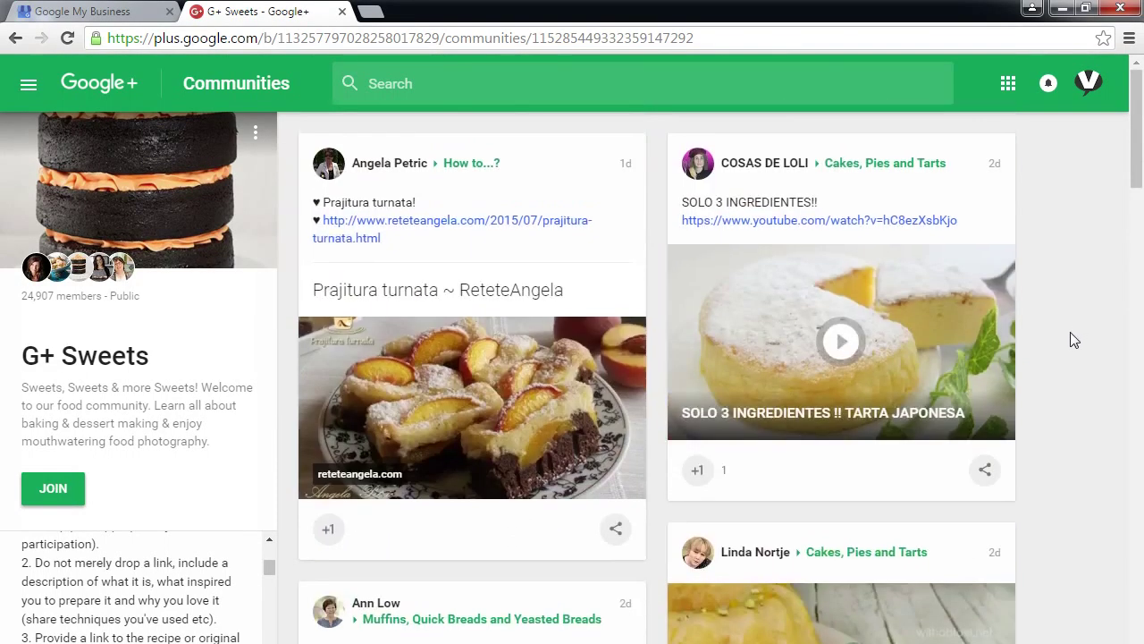